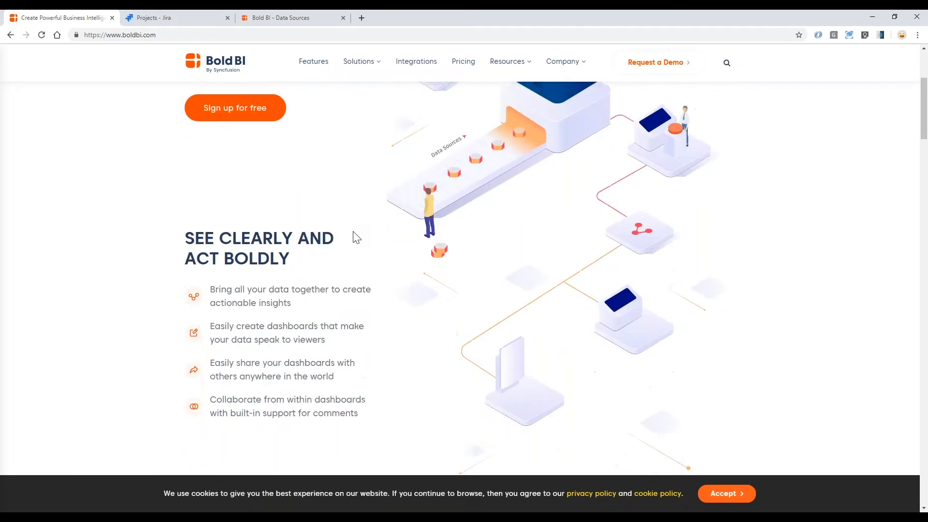
Open the Bold BI Features page and review the sections on dashboards, cloud-native software, data source connections and combining data sources
click(311, 68)
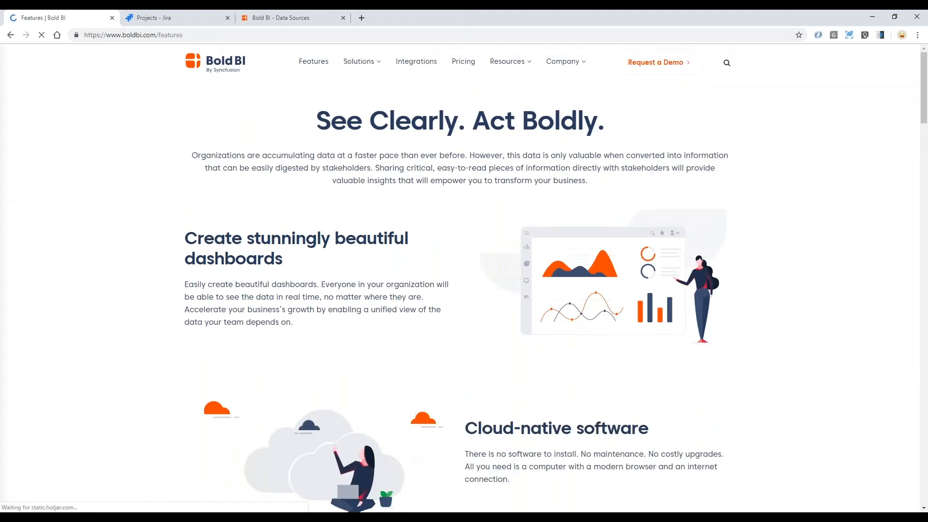
scroll(506, 322, down, 2)
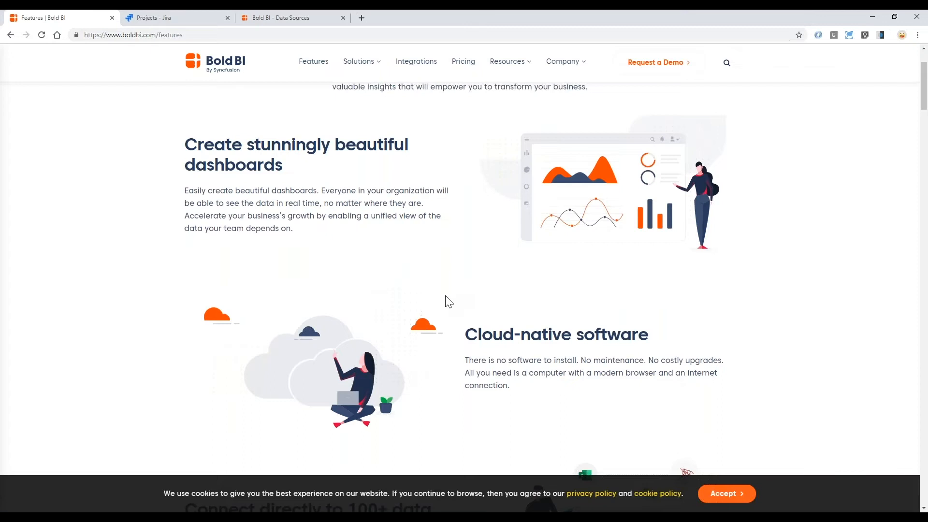
scroll(449, 302, down, 3)
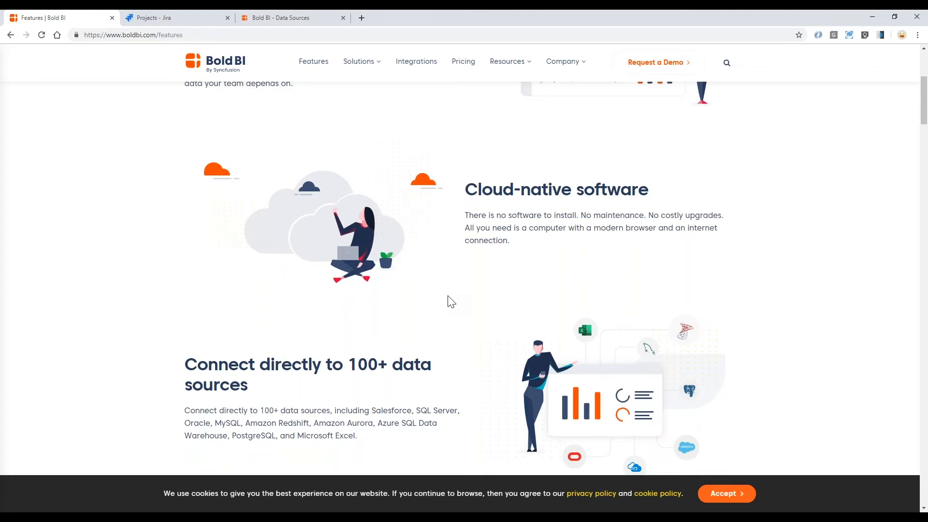
scroll(449, 301, down, 3)
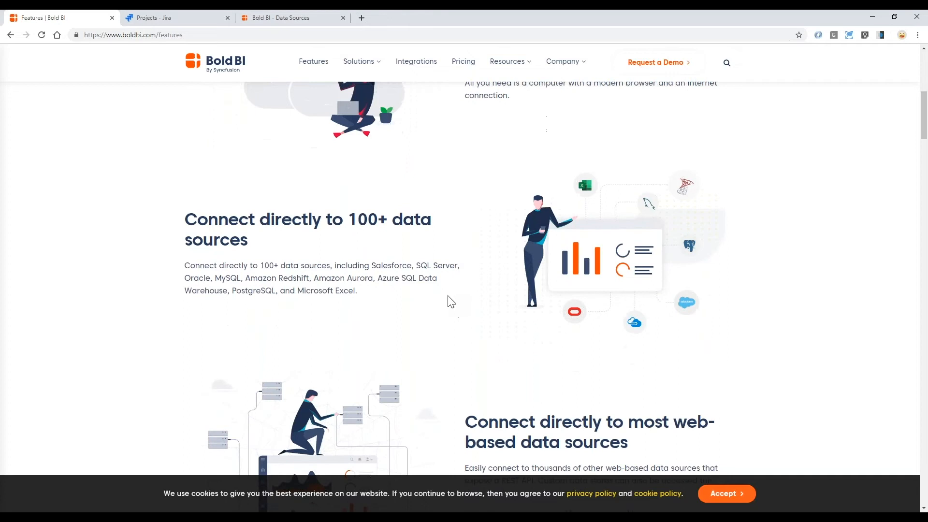
scroll(449, 301, down, 3)
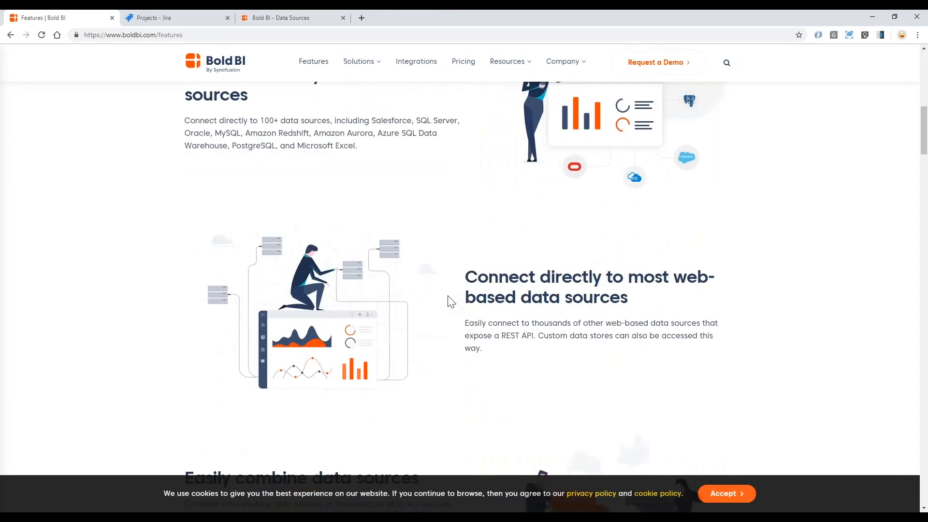
scroll(451, 302, down, 1)
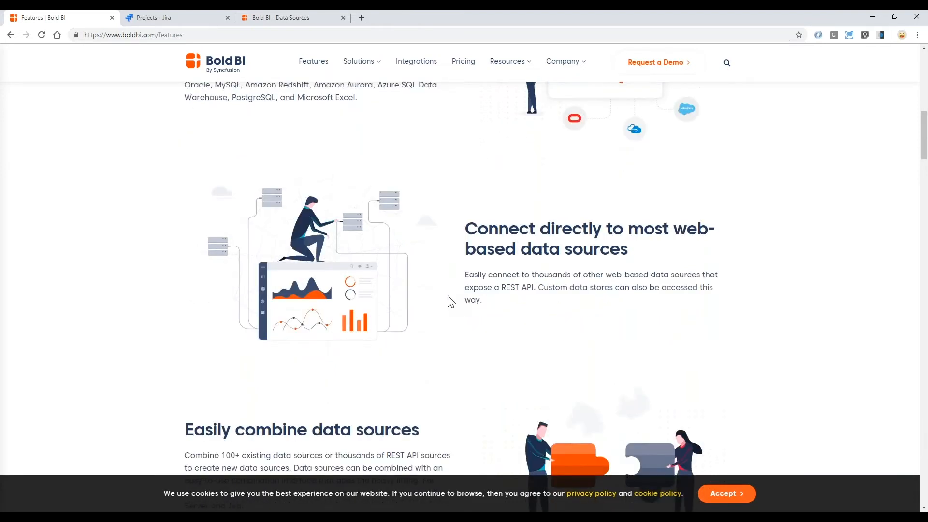
scroll(452, 301, down, 1)
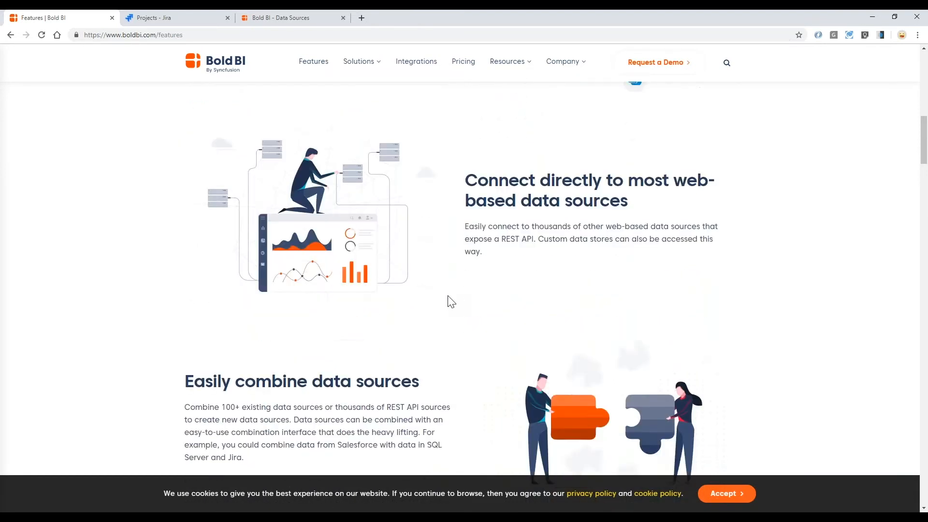
scroll(451, 302, down, 4)
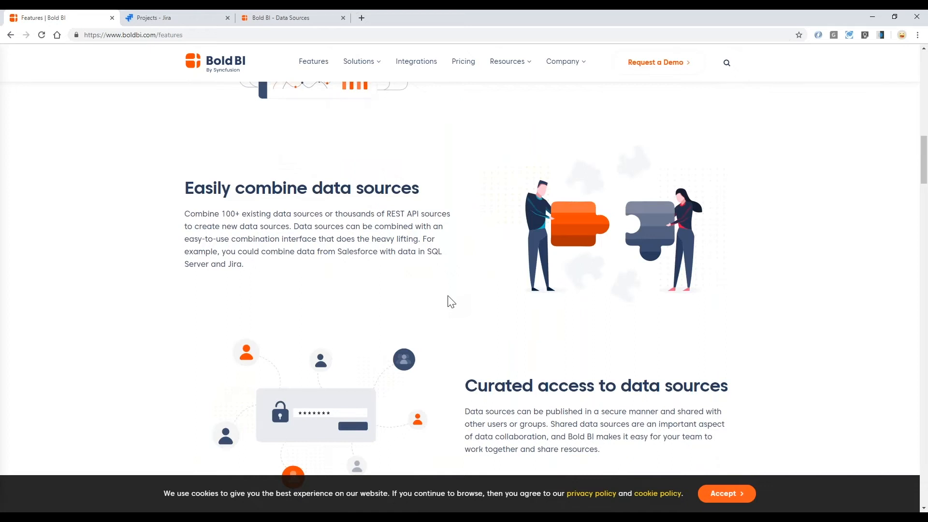
scroll(451, 302, up, 3)
scroll(451, 301, down, 2)
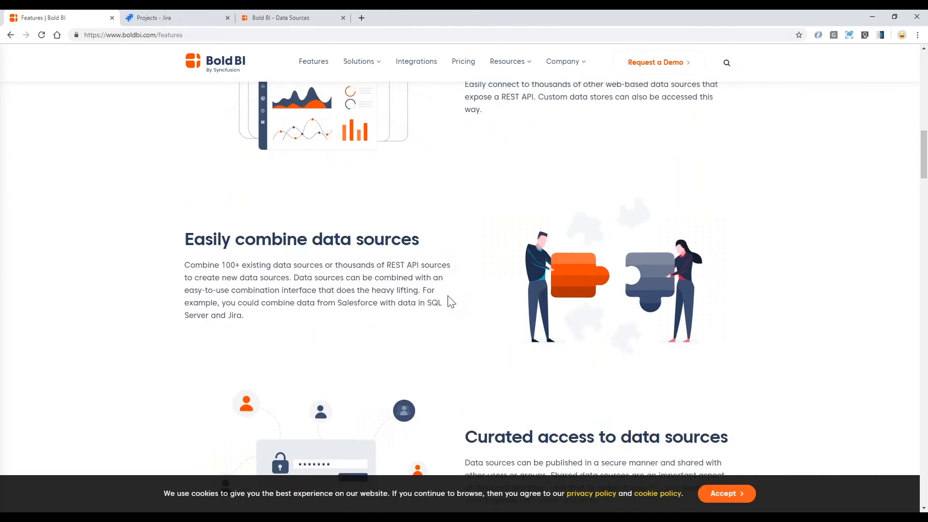
scroll(451, 302, down, 7)
scroll(450, 300, up, 3)
Open the Education solution page and examine its School Management Dashboard preview
mouse_move(358, 64)
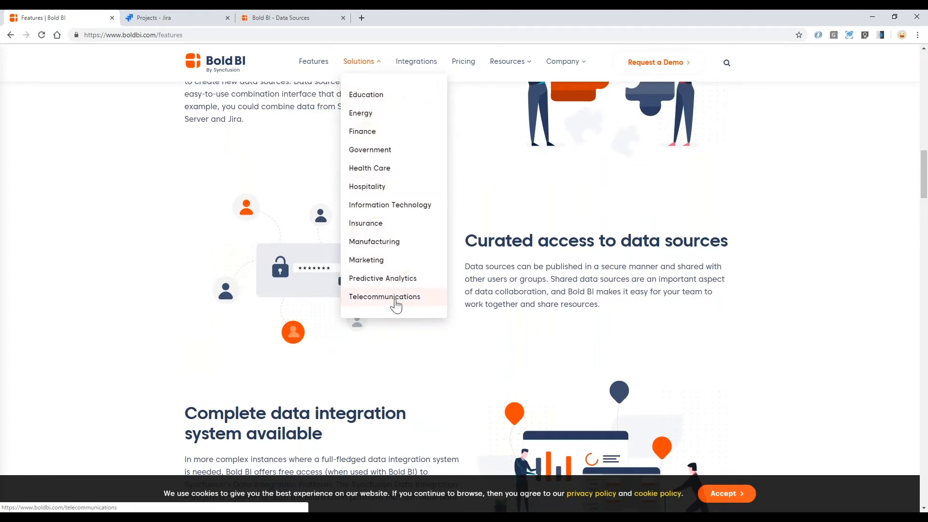
click(381, 103)
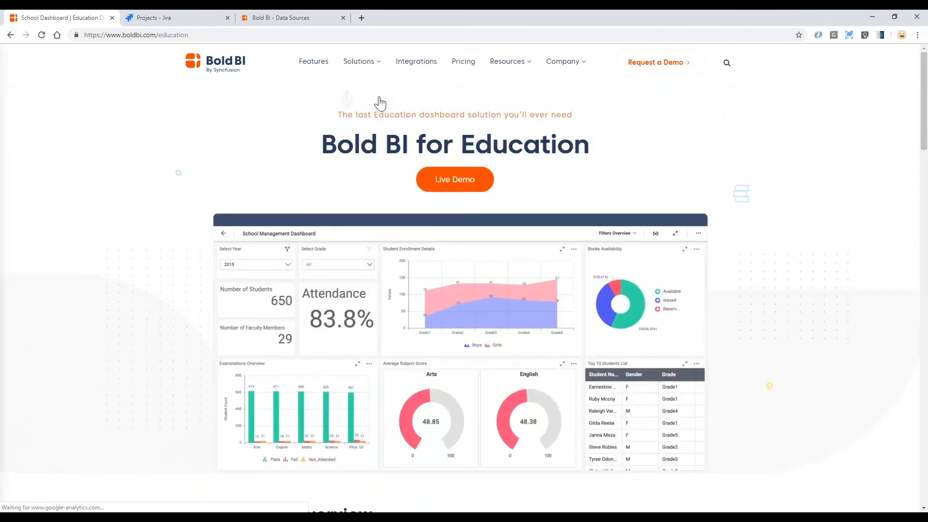
scroll(175, 209, down, 2)
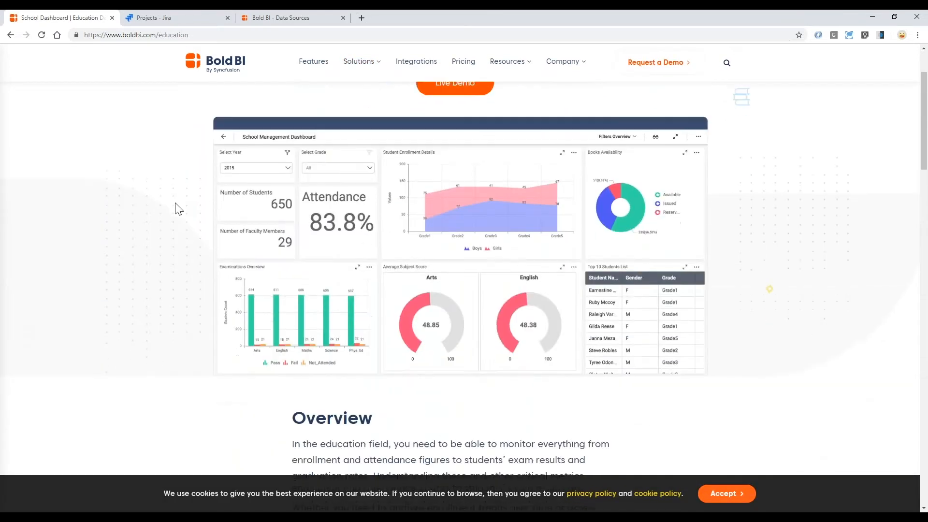
scroll(175, 209, up, 1)
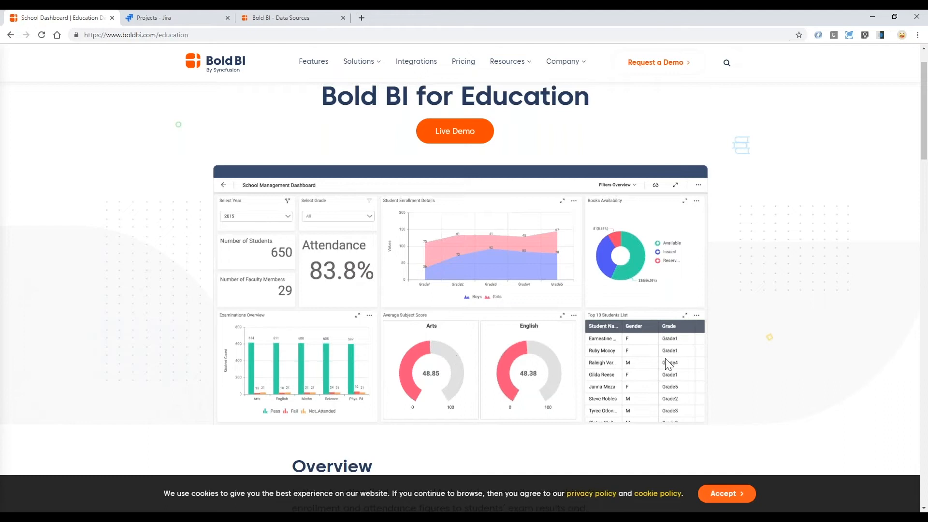
Launch the School Management live demo and filter the dashboard to the year 2016
click(453, 145)
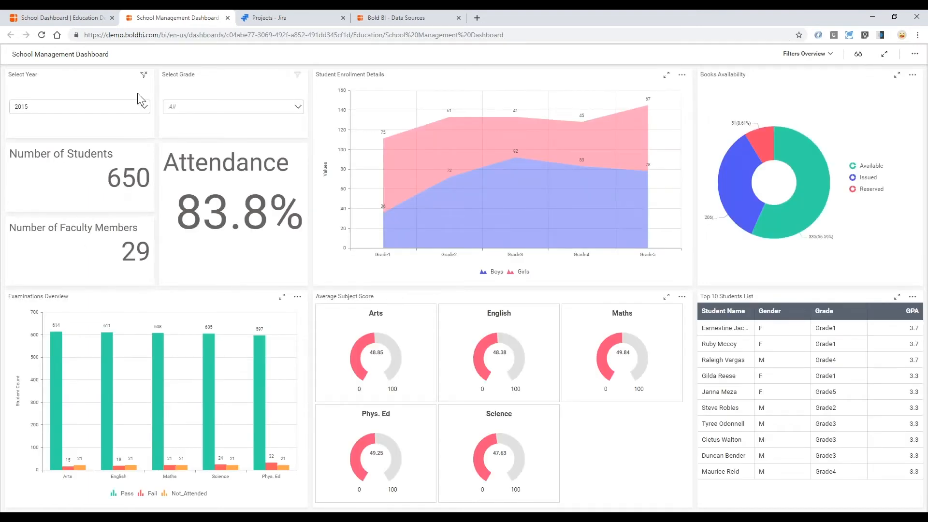
click(145, 107)
click(145, 110)
click(145, 110)
click(131, 142)
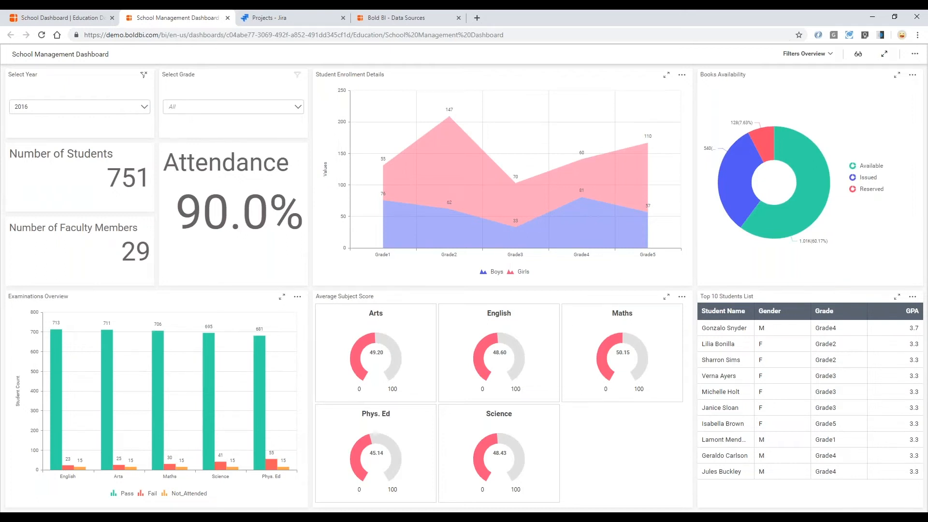
Close the live demo and read through the Education page's overview and dashboard example description
click(224, 18)
mouse_move(369, 63)
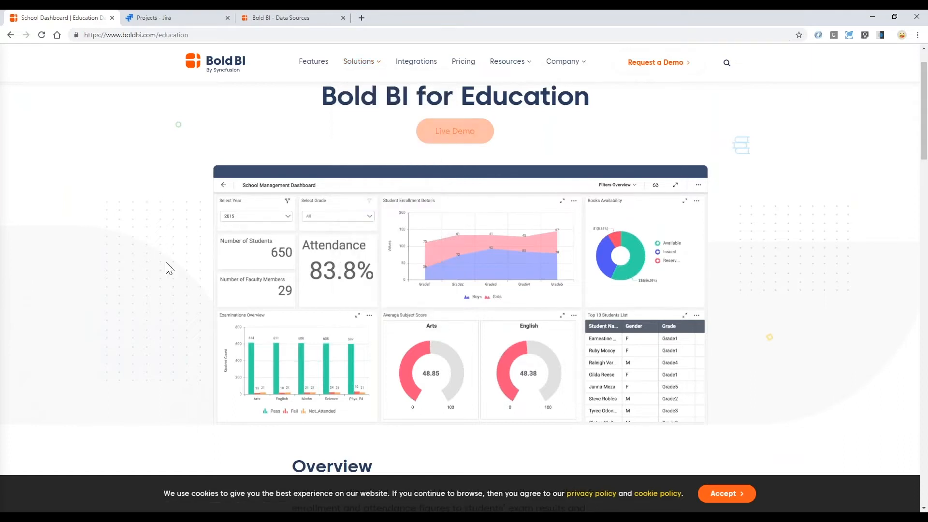
scroll(169, 268, down, 1)
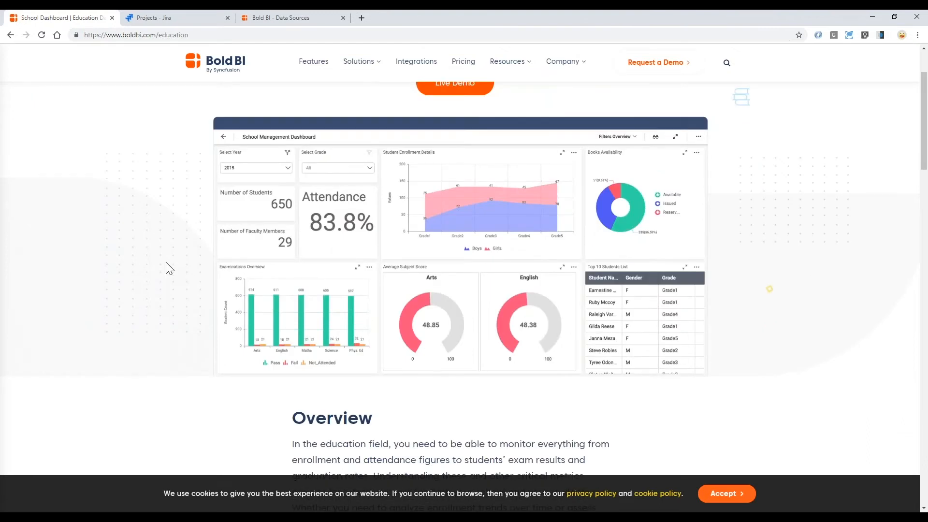
scroll(169, 268, down, 9)
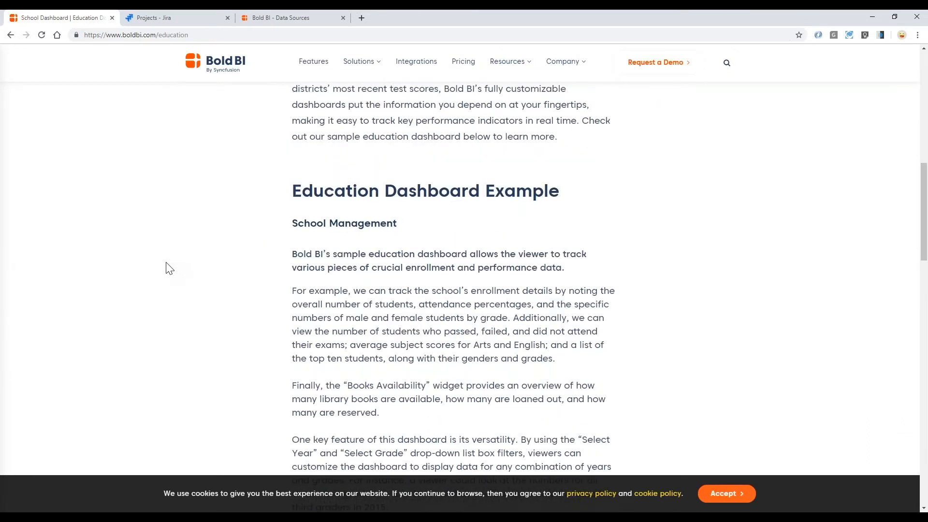
scroll(169, 268, down, 1)
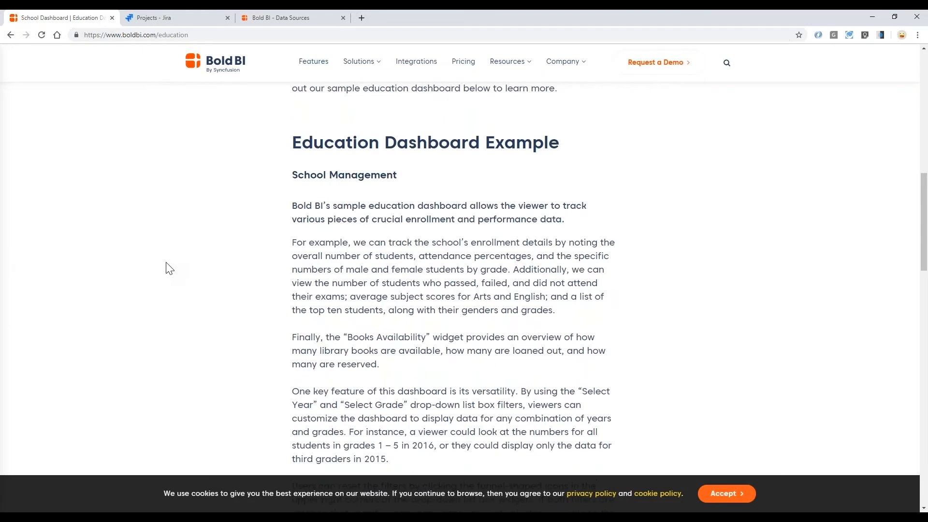
scroll(170, 269, down, 6)
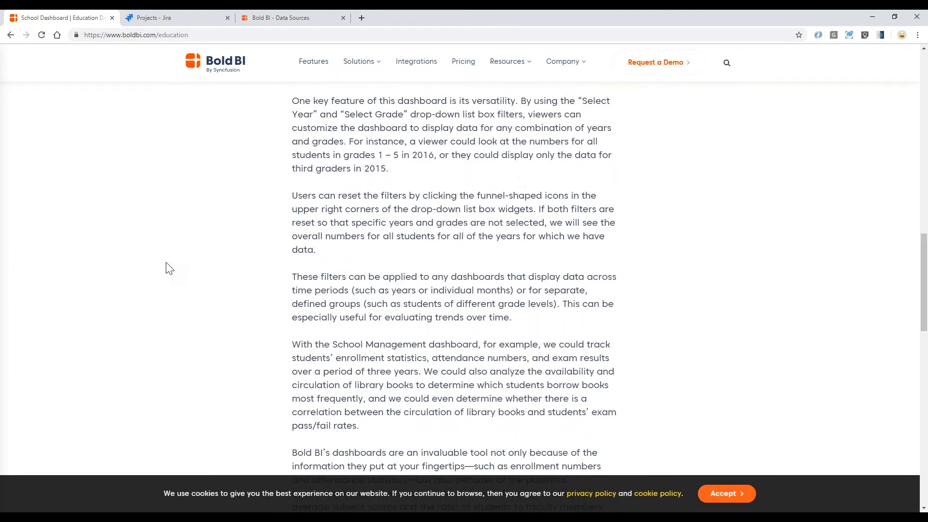
scroll(169, 268, down, 6)
scroll(169, 268, down, 4)
scroll(170, 269, up, 6)
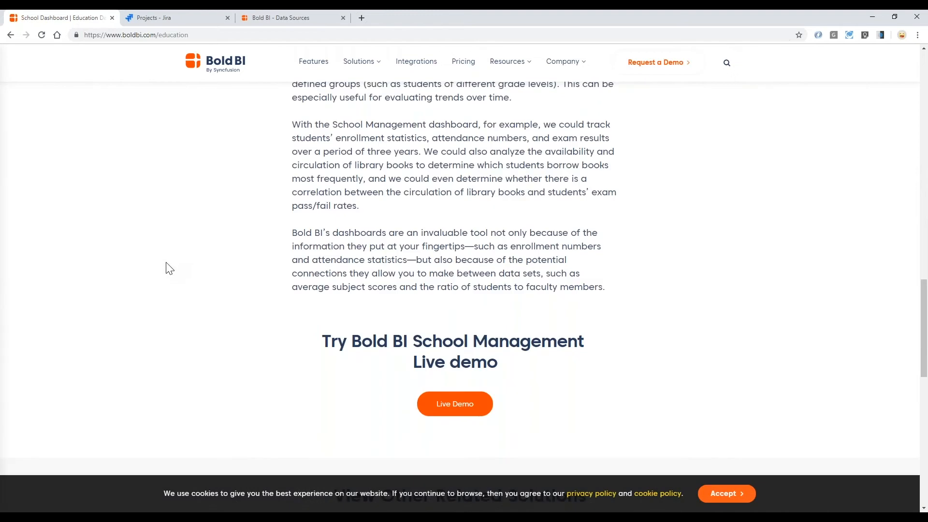
scroll(170, 268, up, 16)
Open the Integrations page, look through the supported data sources, and check the site's Resources and Company offerings
click(416, 62)
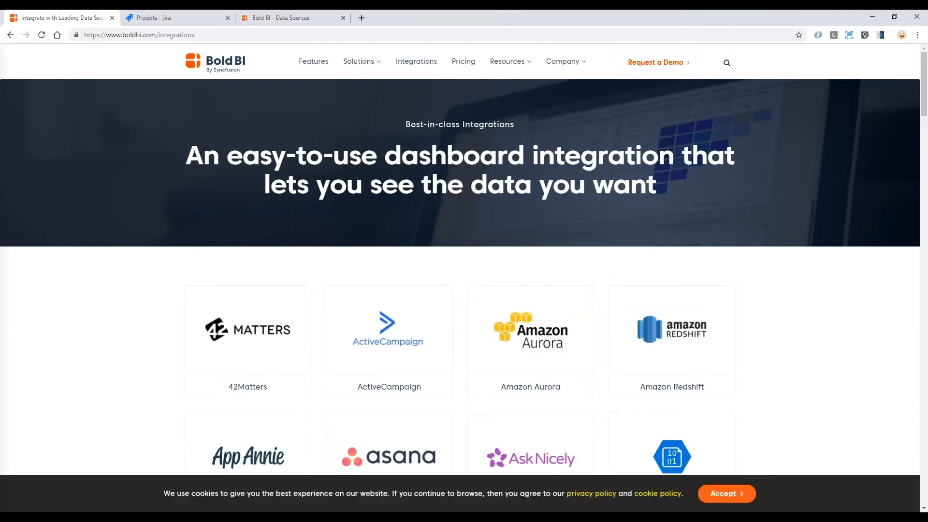
scroll(459, 261, down, 4)
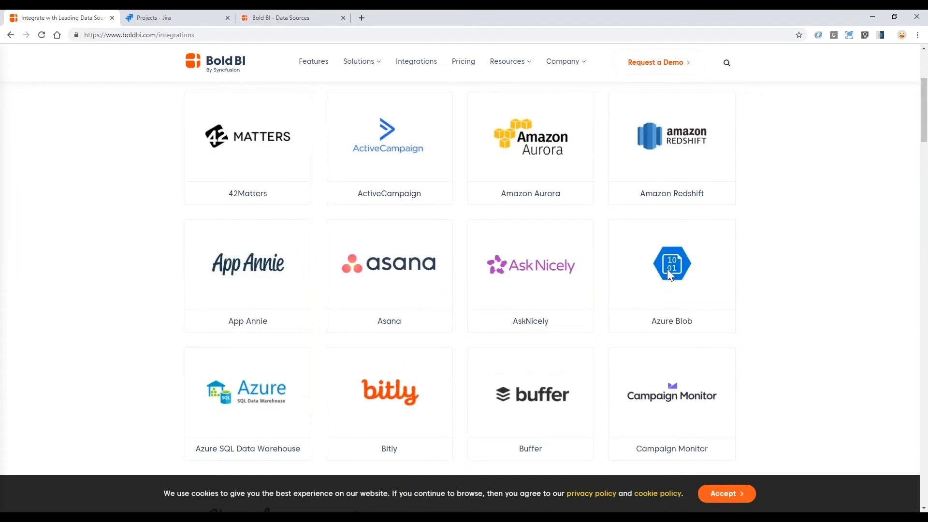
scroll(736, 274, down, 3)
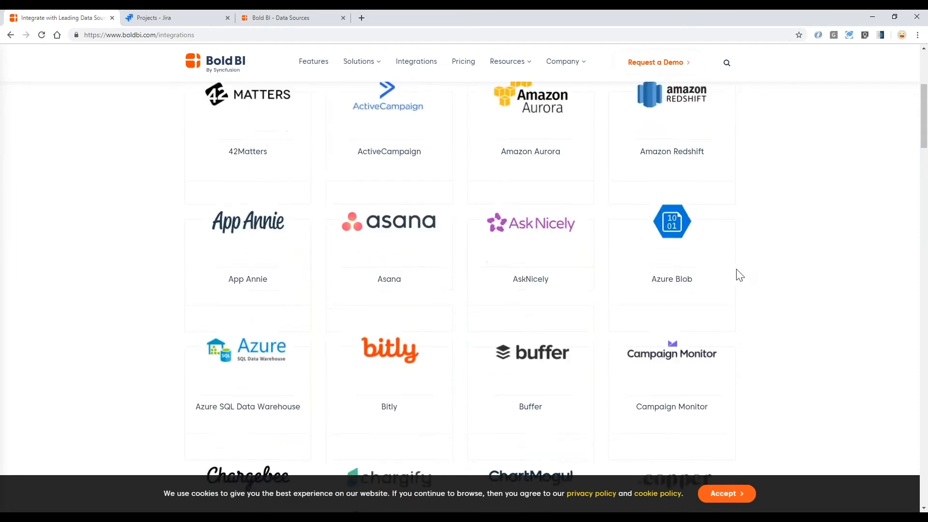
scroll(739, 274, down, 4)
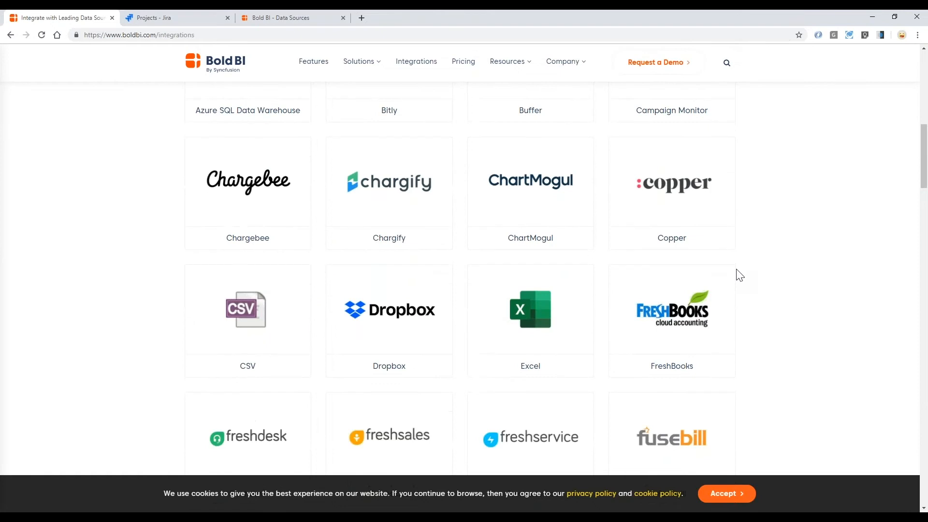
scroll(739, 275, down, 8)
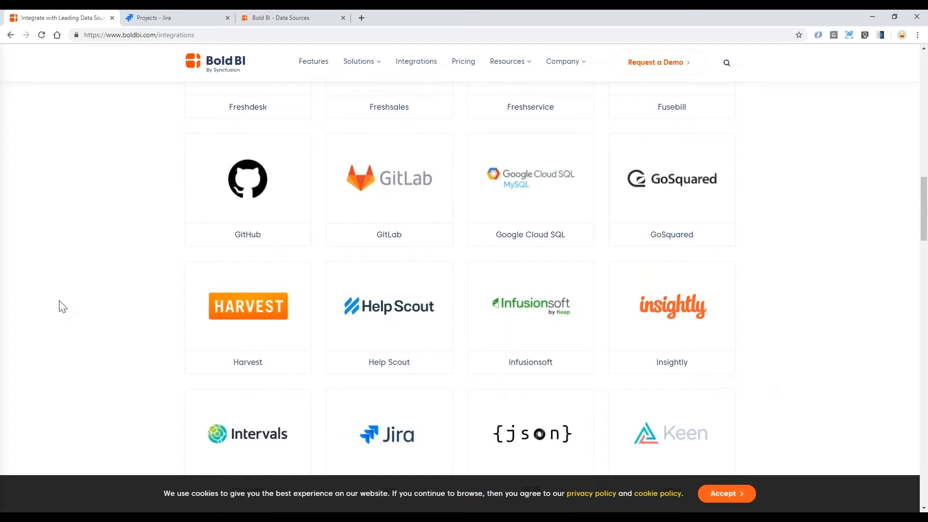
scroll(62, 307, down, 7)
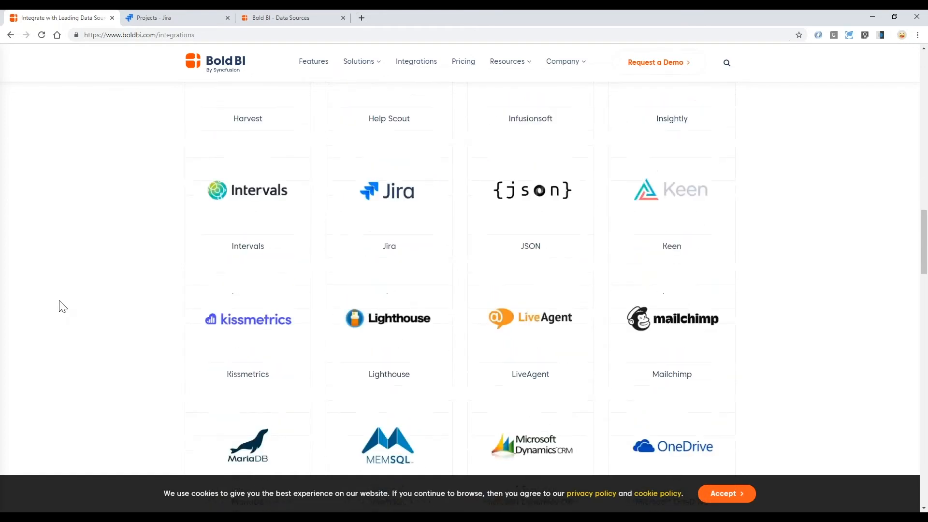
scroll(62, 307, up, 10)
mouse_move(524, 70)
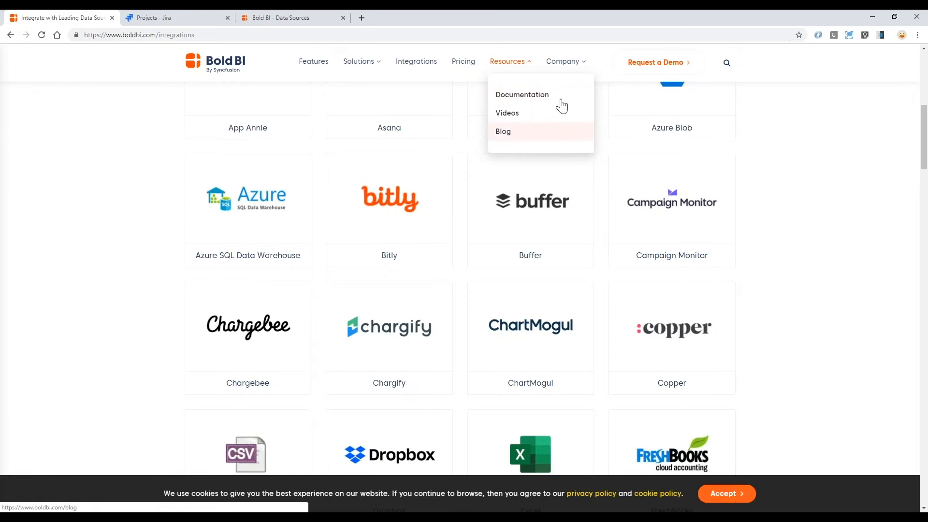
mouse_move(581, 66)
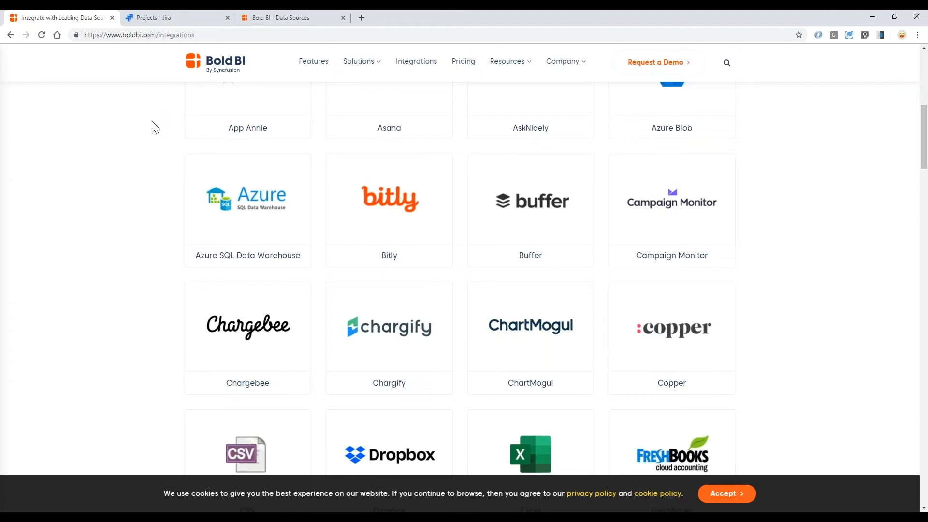
Return to the Bold BI home page and open the free sign-up page
scroll(151, 126, up, 3)
scroll(160, 97, up, 3)
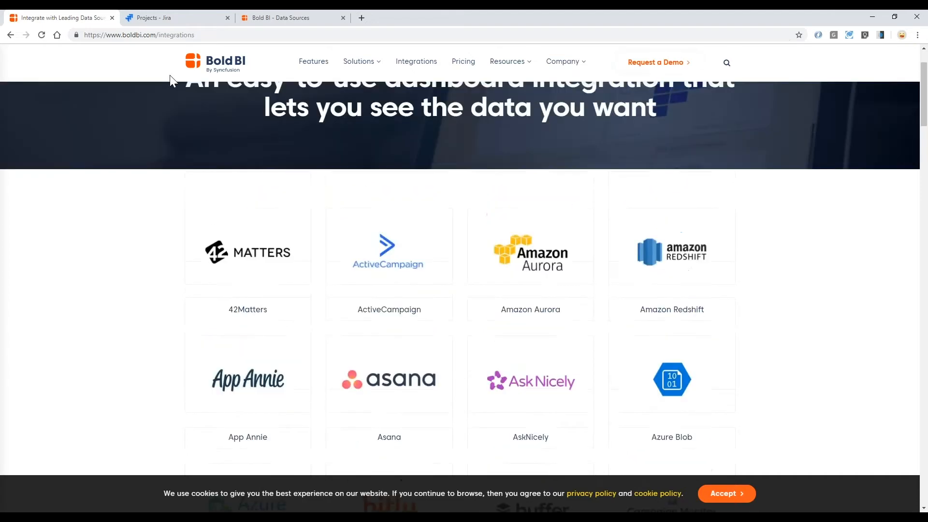
scroll(170, 74, up, 1)
click(194, 61)
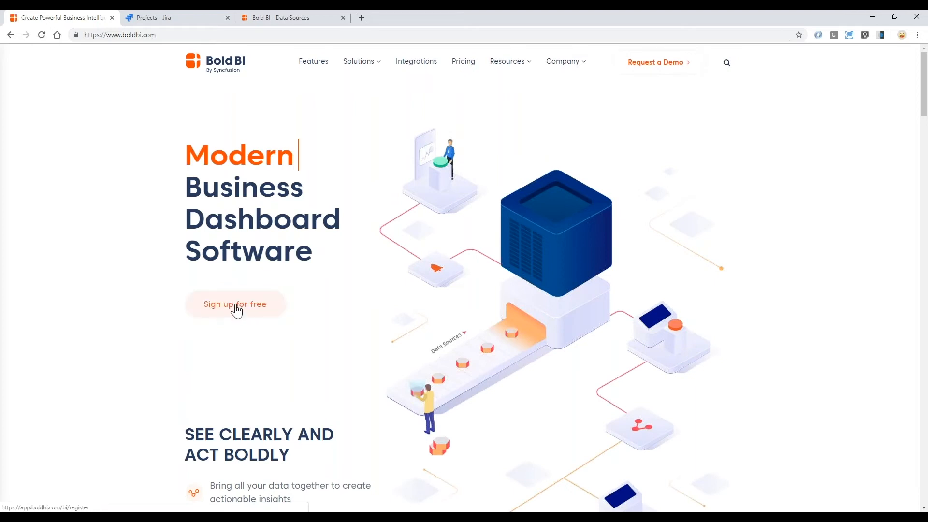
click(236, 310)
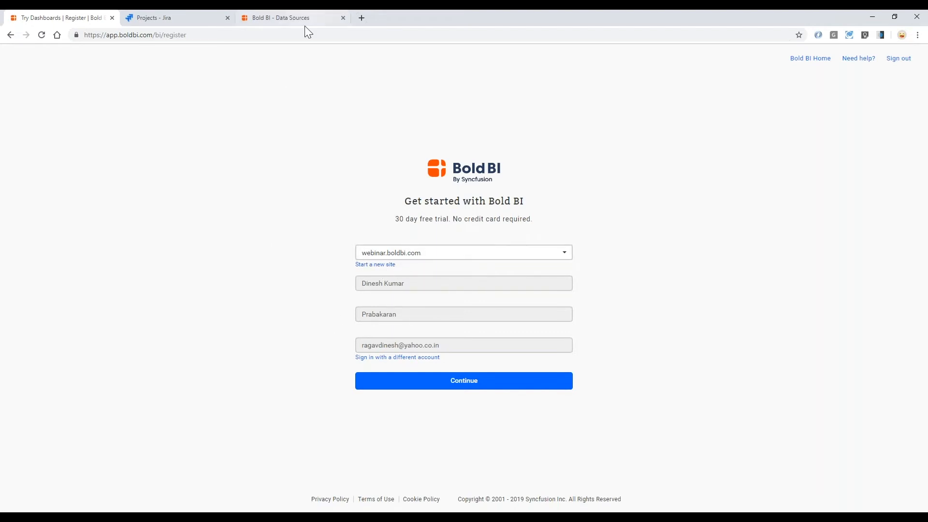
Switch to the webinar.boldbi.com Data Sources site and close the Create Dashboard template selection
click(281, 18)
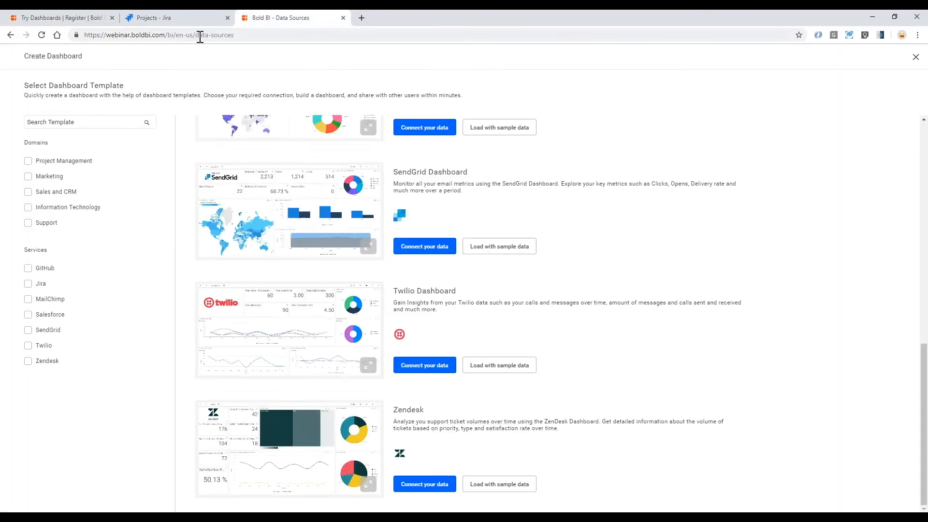
click(161, 37)
click(171, 35)
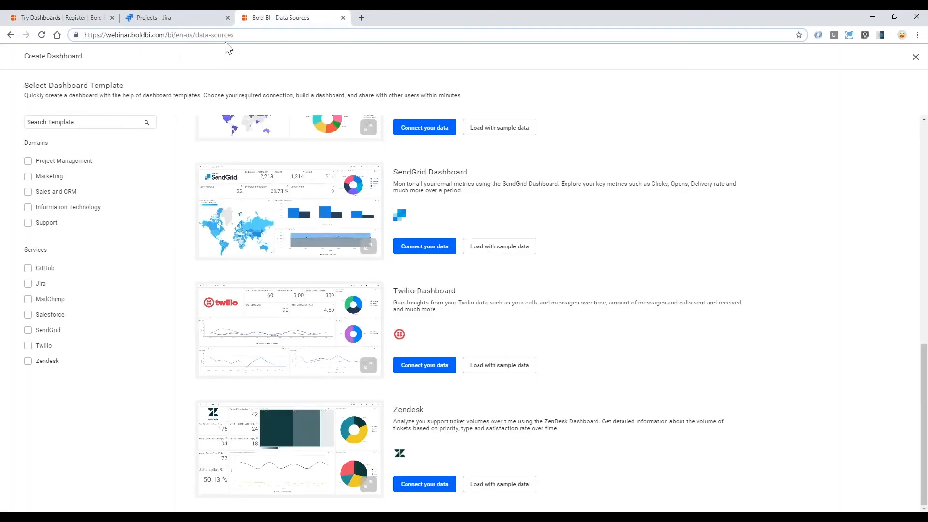
click(916, 57)
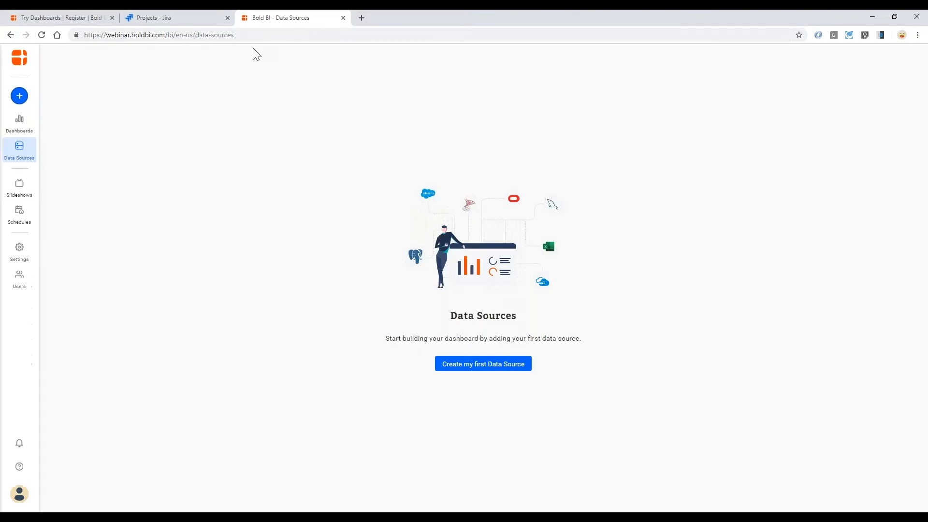
Go to the root address of the webinar.boldbi.com site to open its dashboards listing
drag(166, 35, 274, 35)
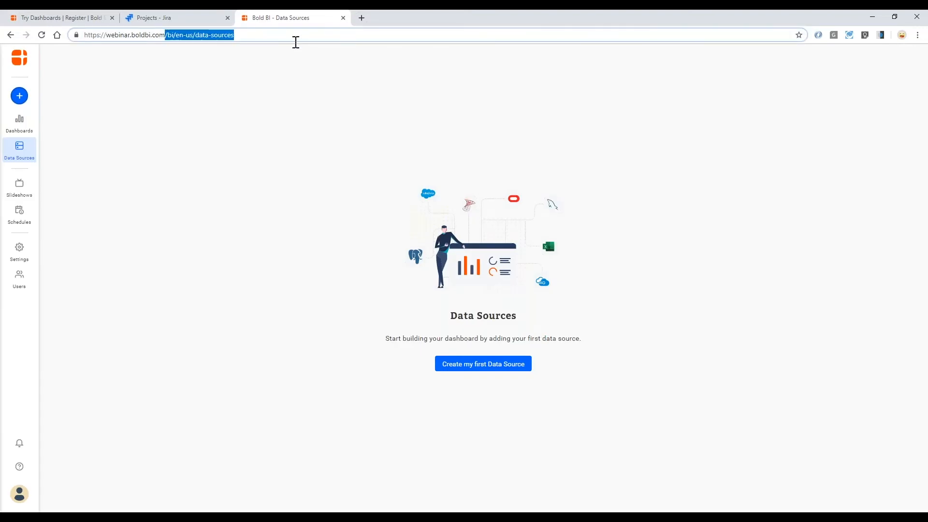
key(BackSpace)
key(Return)
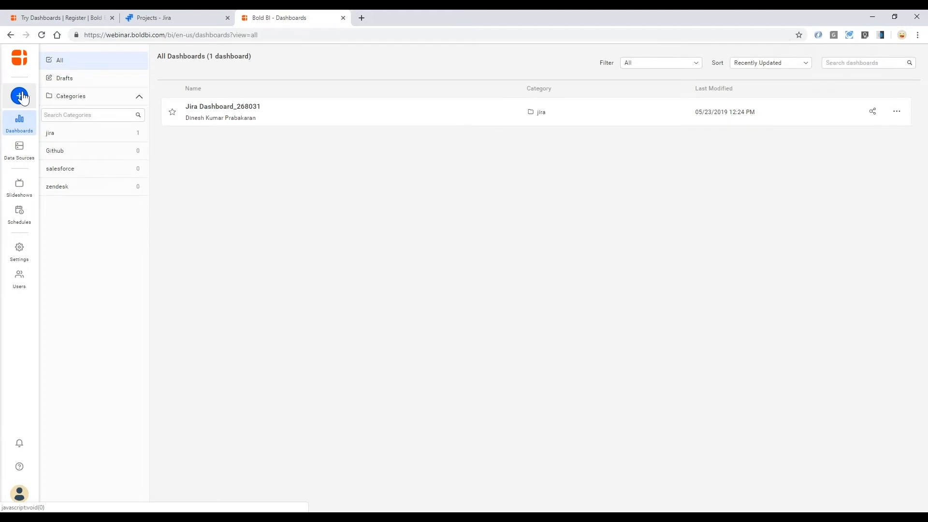
Create a dashboard from scratch named WebinarDemo and open it for design
click(21, 96)
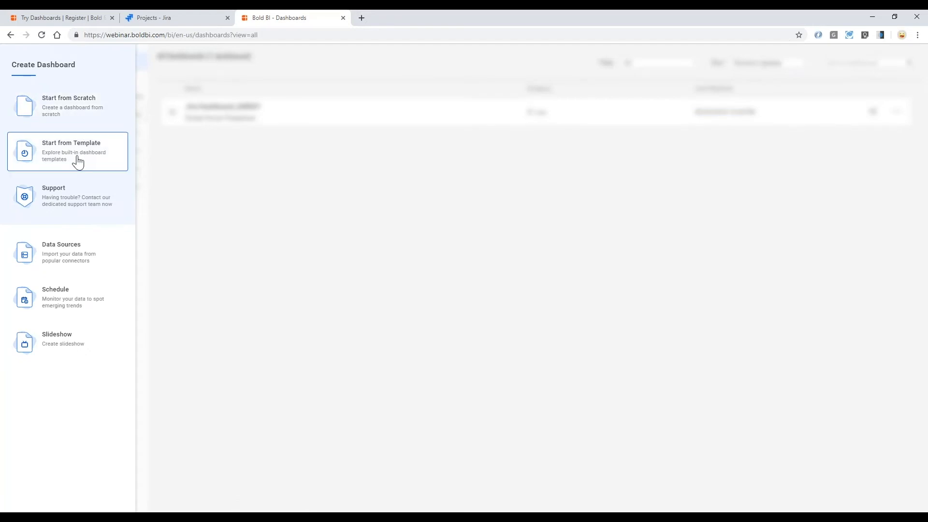
click(86, 120)
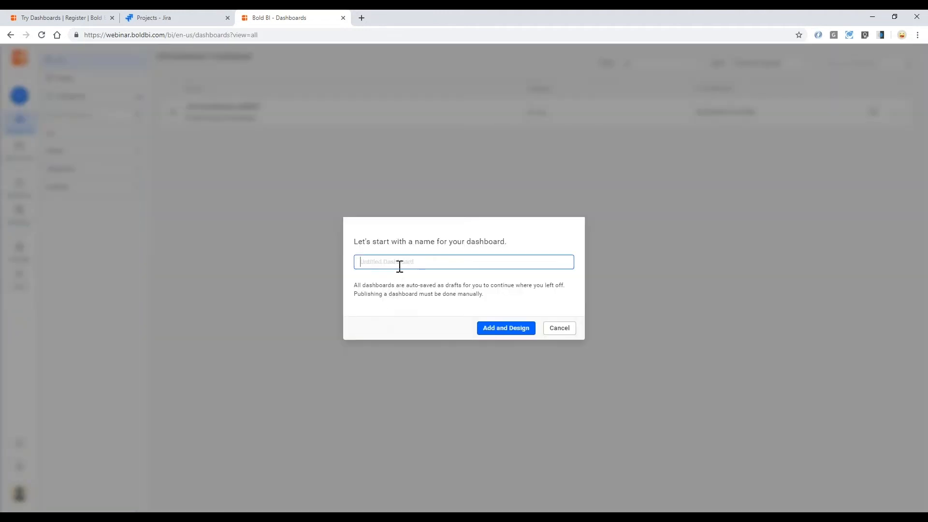
text(WebinarDemo)
key(Return)
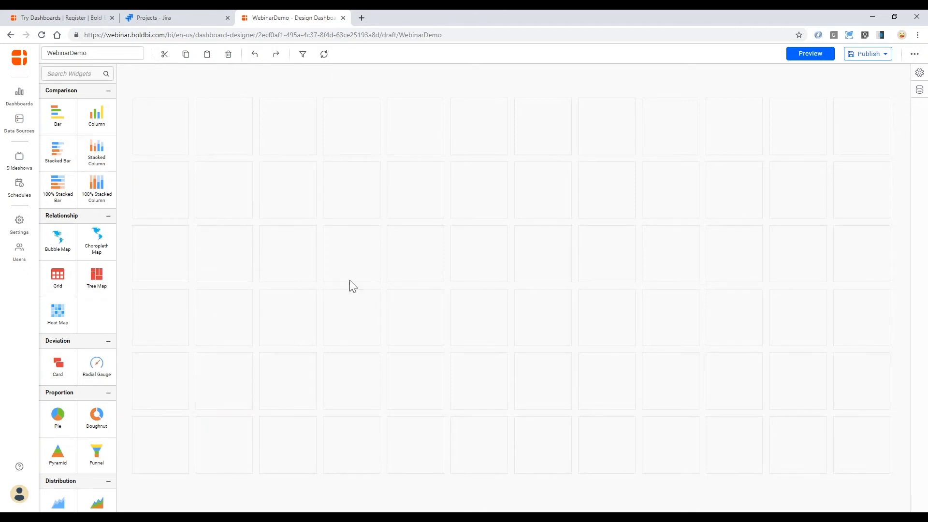
Start a new data source for the dashboard, searching the connectors for "csv" and choosing Csv
click(920, 91)
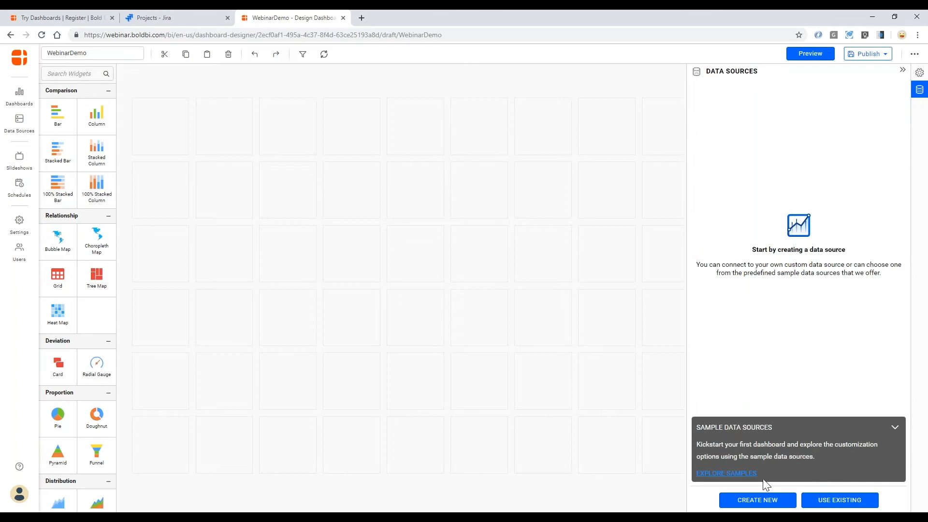
click(764, 505)
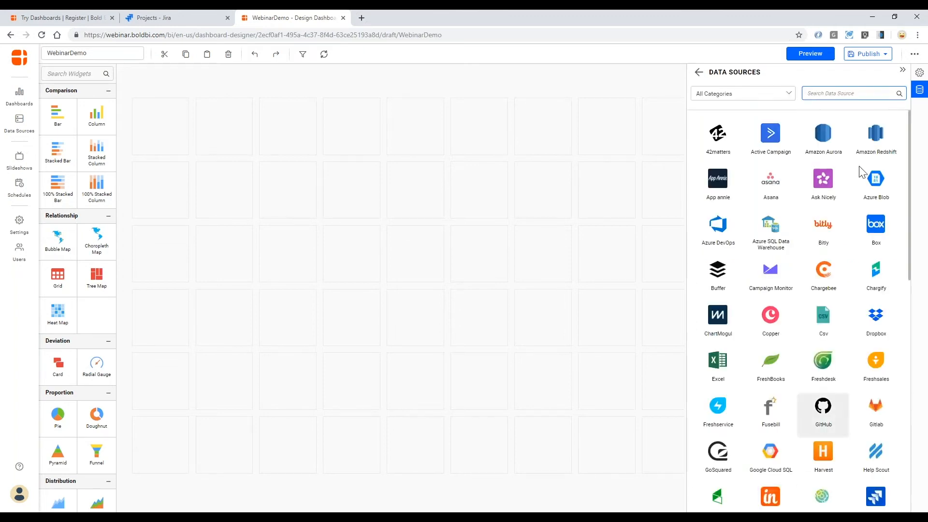
click(840, 93)
text(csv)
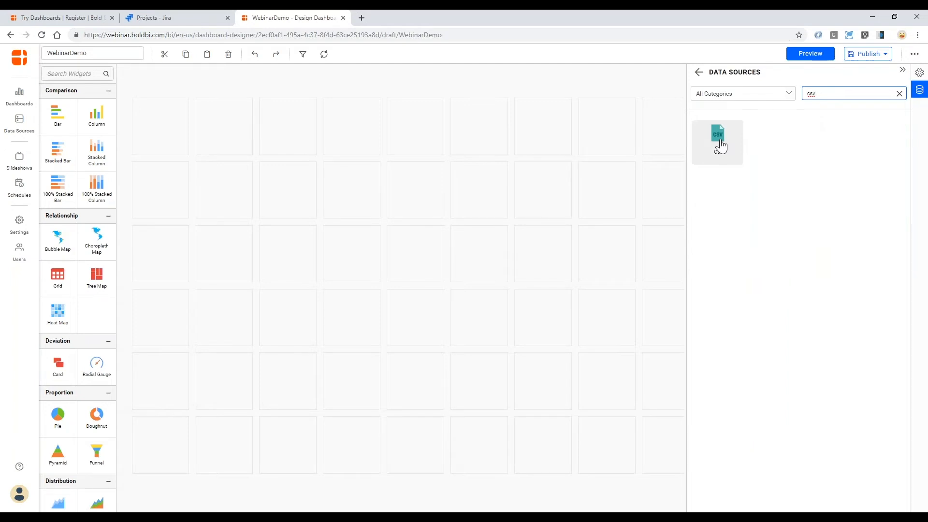
click(721, 145)
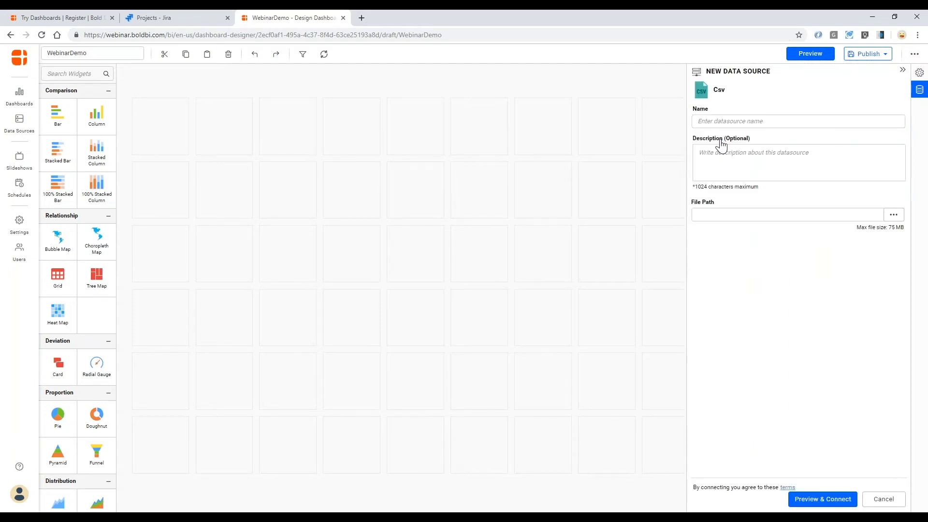
Name the CSV data source Employees and describe it as "Employees of my organization"
click(727, 118)
text(Employees)
key(Tab)
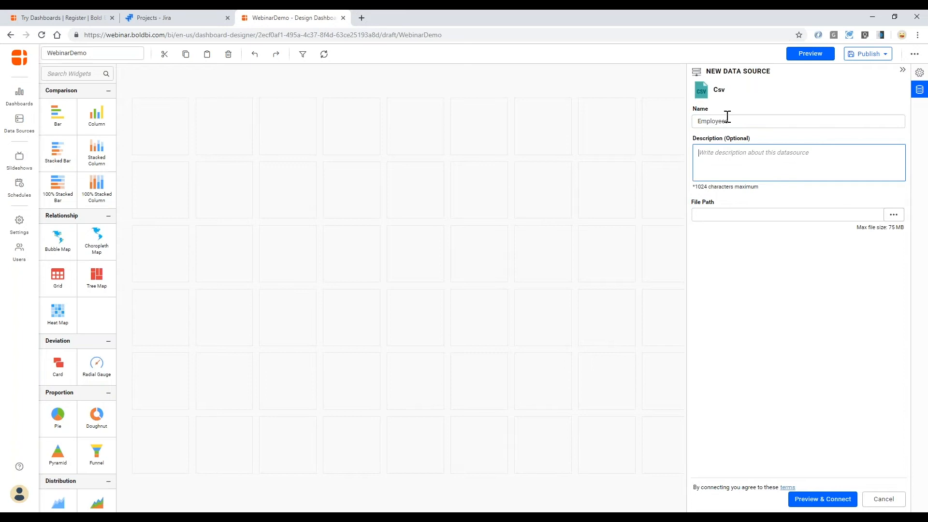
text(Employees of )
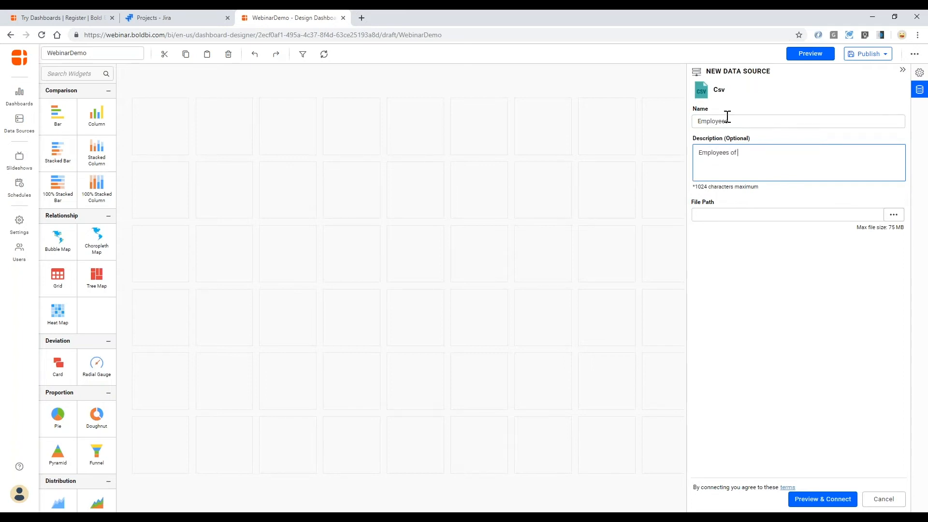
text(my organization)
Upload Employees.csv as the source file and open its table preview for connecting
click(894, 215)
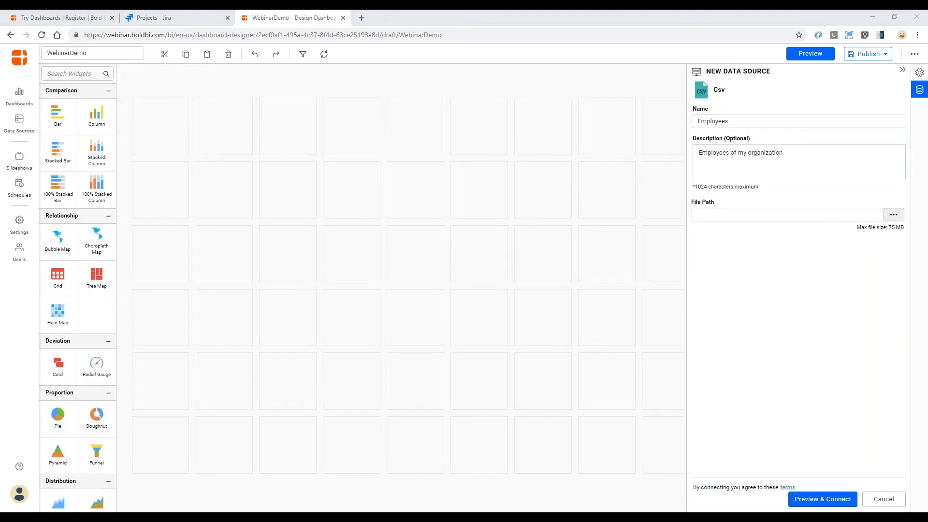
click(176, 86)
click(227, 226)
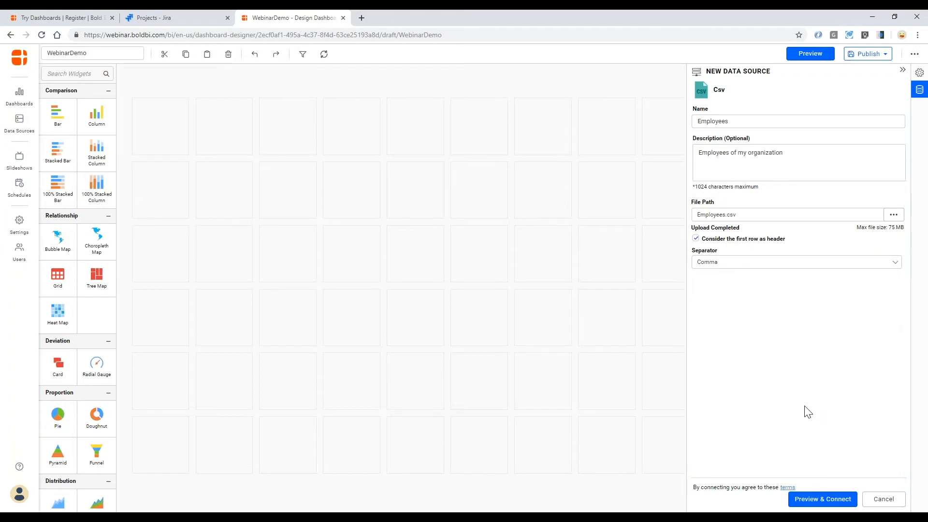
click(820, 503)
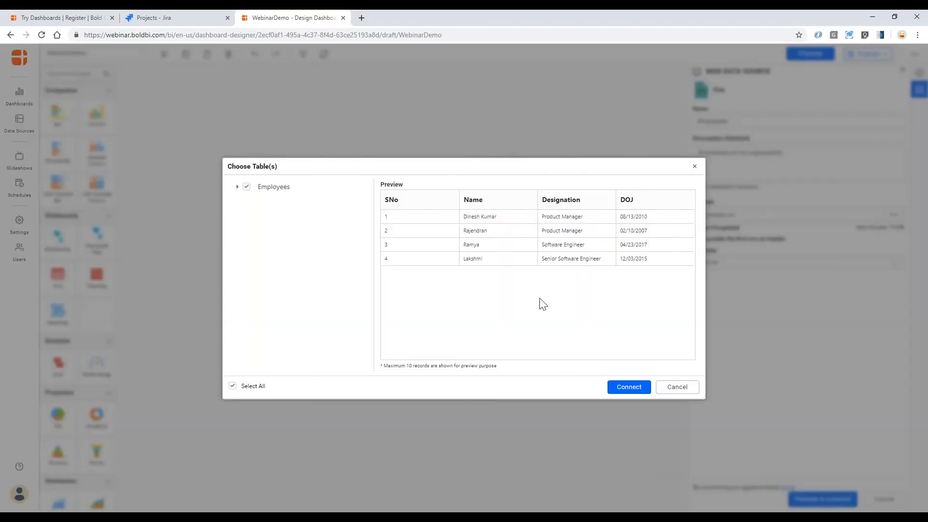
Expand the Employees table's columns and try deselecting and reselecting SNo, Designation and Name
click(237, 187)
click(253, 206)
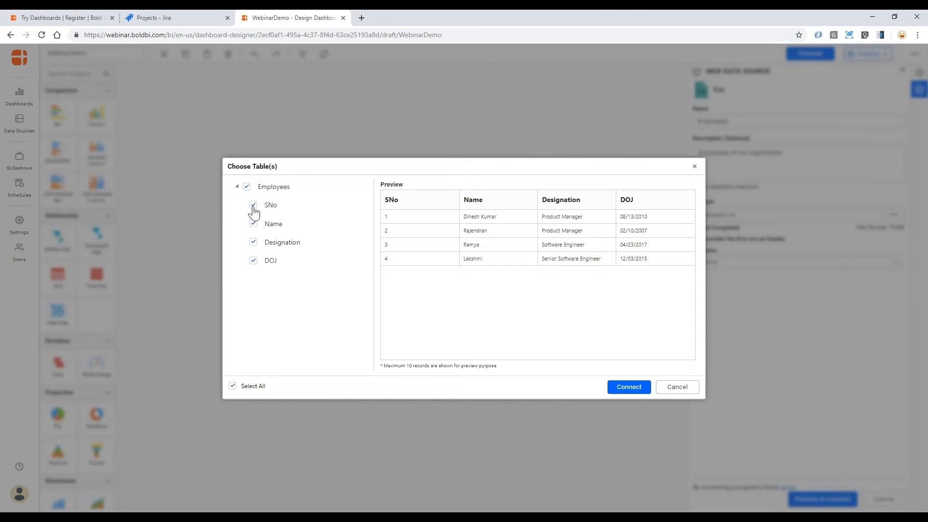
click(252, 205)
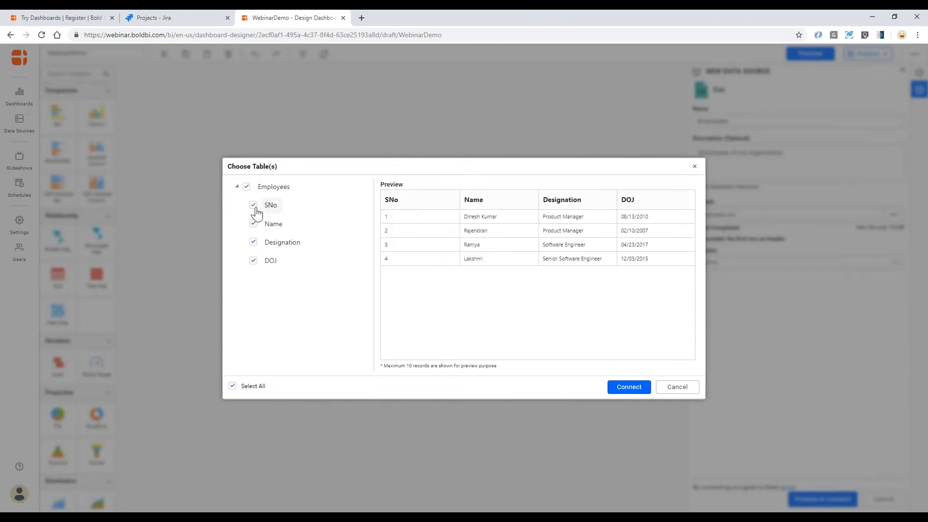
click(253, 242)
click(253, 225)
click(253, 242)
click(253, 223)
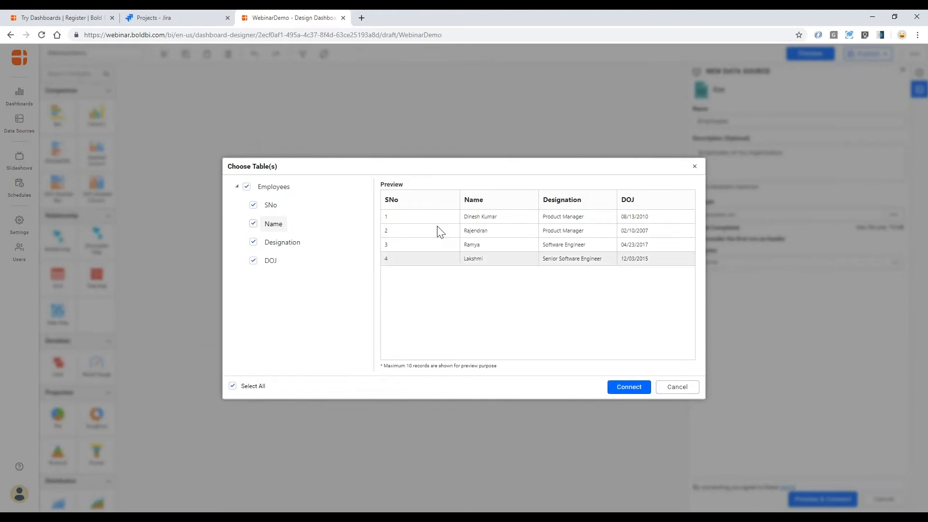
Connect the Employees table with all columns selected and place it on the data source design canvas
click(629, 386)
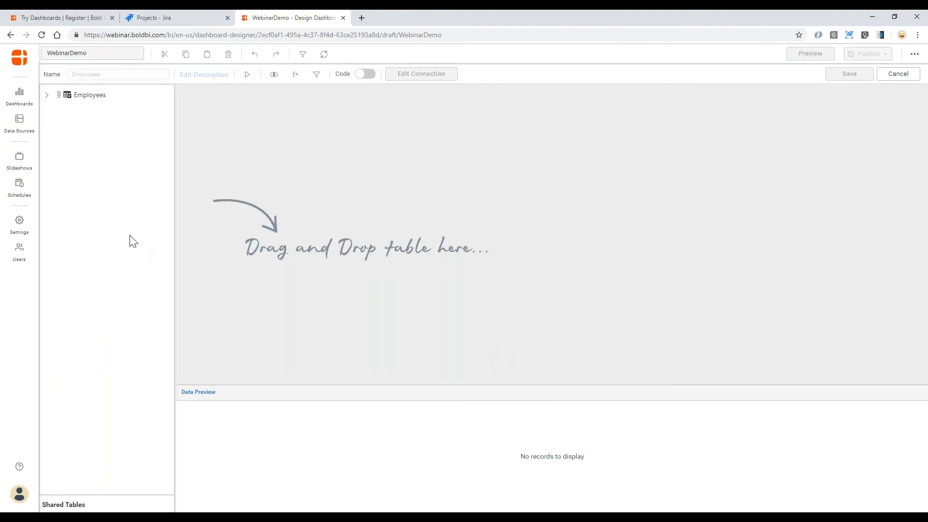
click(48, 100)
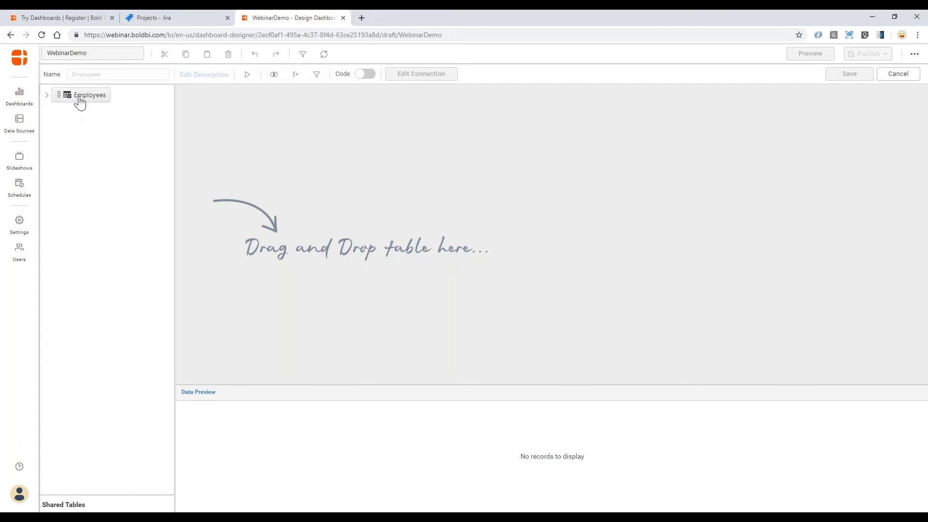
drag(80, 101, 348, 136)
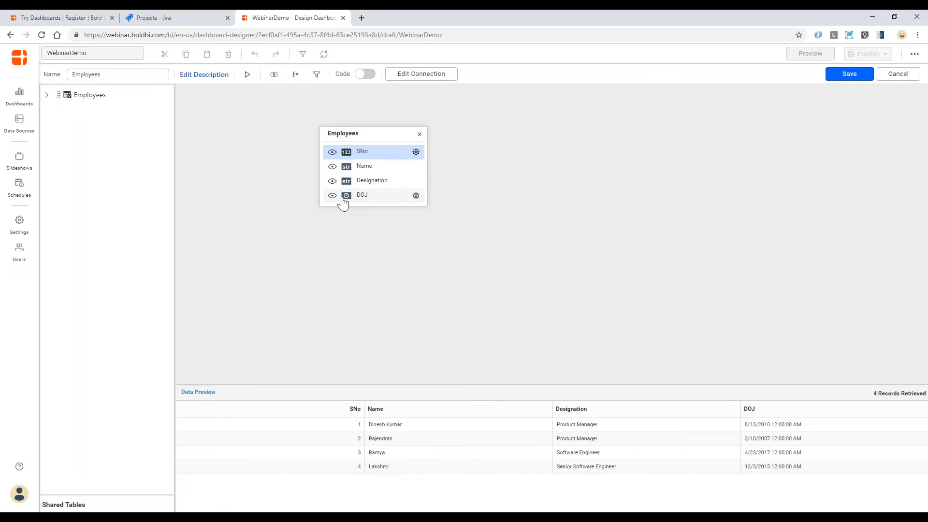
Try the DOJ column as String, restore it to Default (Date), and toggle the Designation column's visibility off and on
click(415, 196)
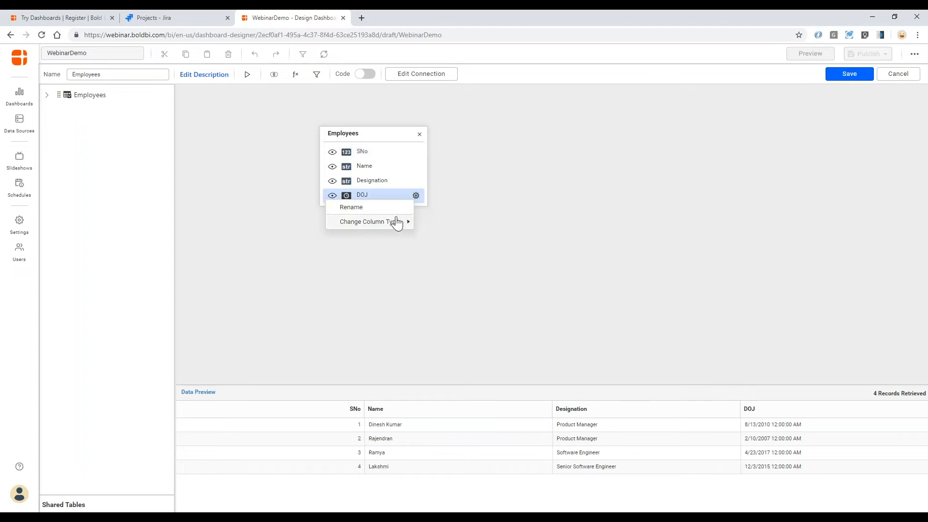
mouse_move(391, 224)
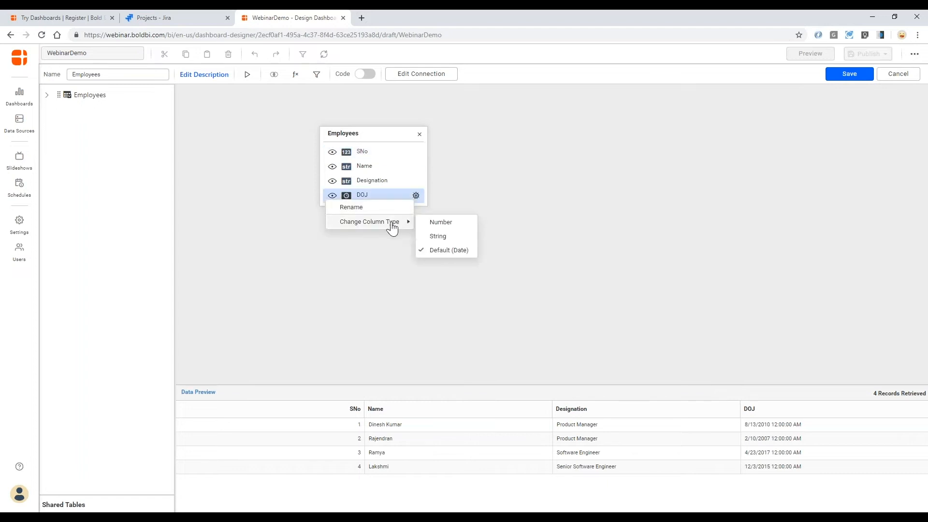
click(438, 237)
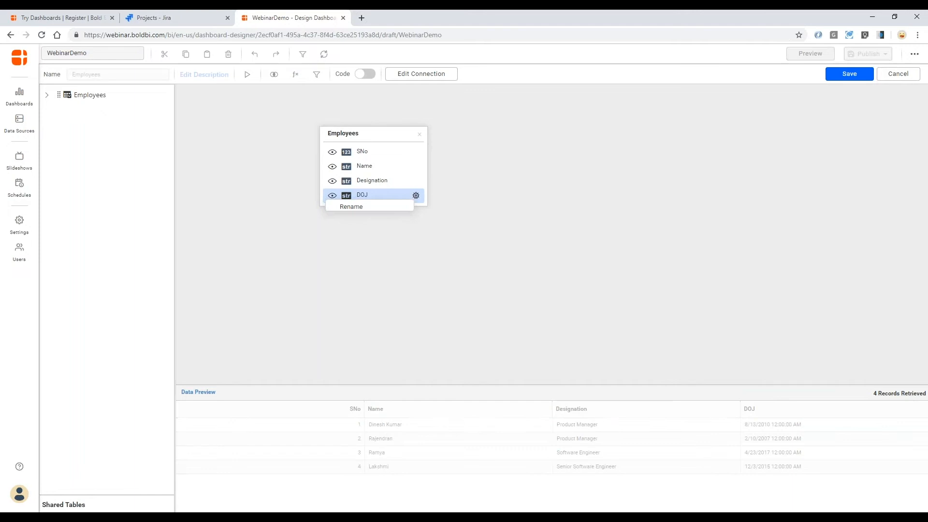
click(417, 198)
mouse_move(394, 223)
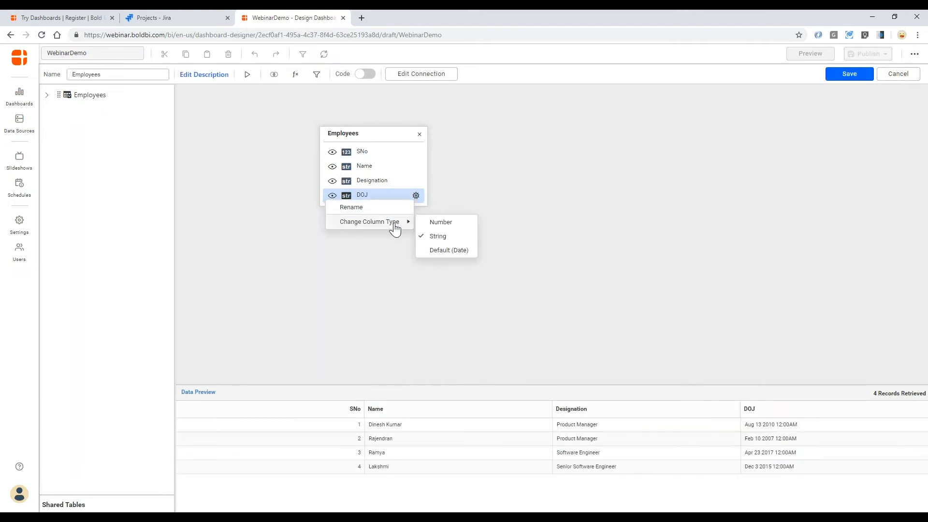
click(438, 250)
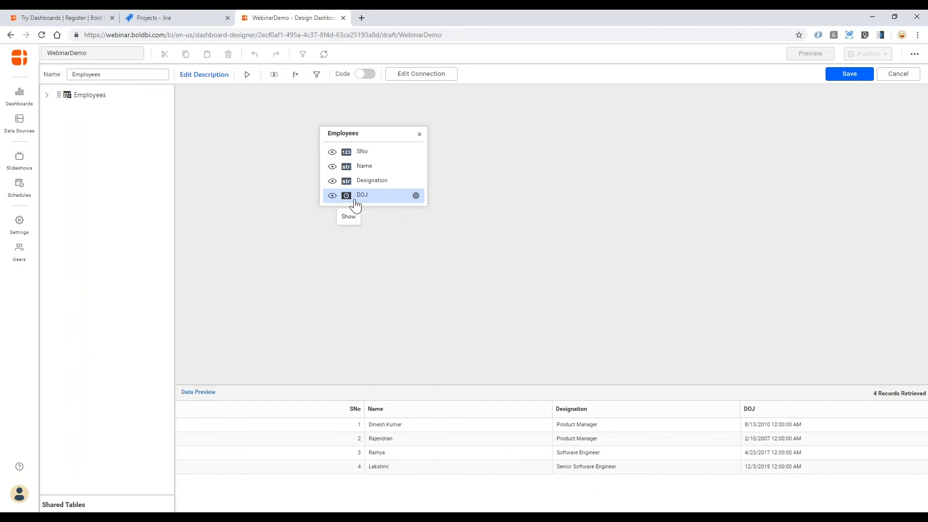
click(333, 182)
click(333, 182)
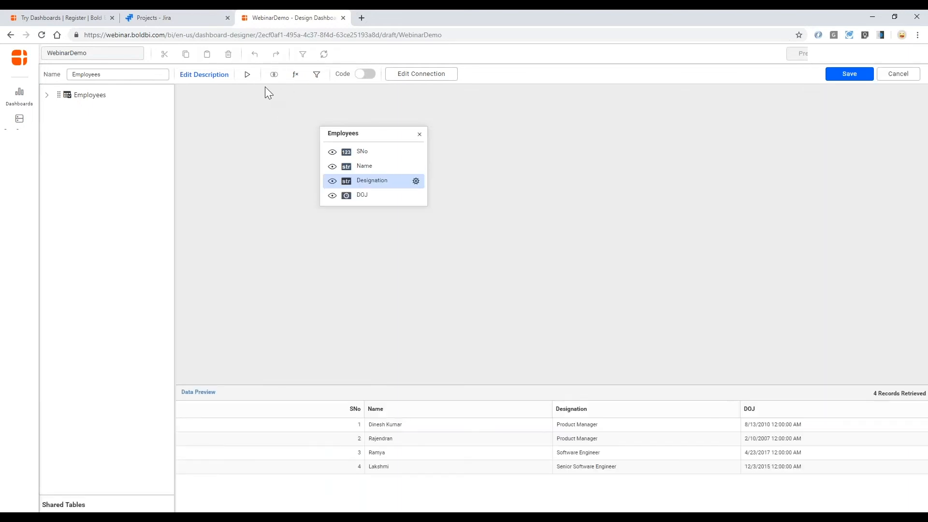
Add a query filter on the Name column, look through its condition types and keep Inclusion
click(317, 76)
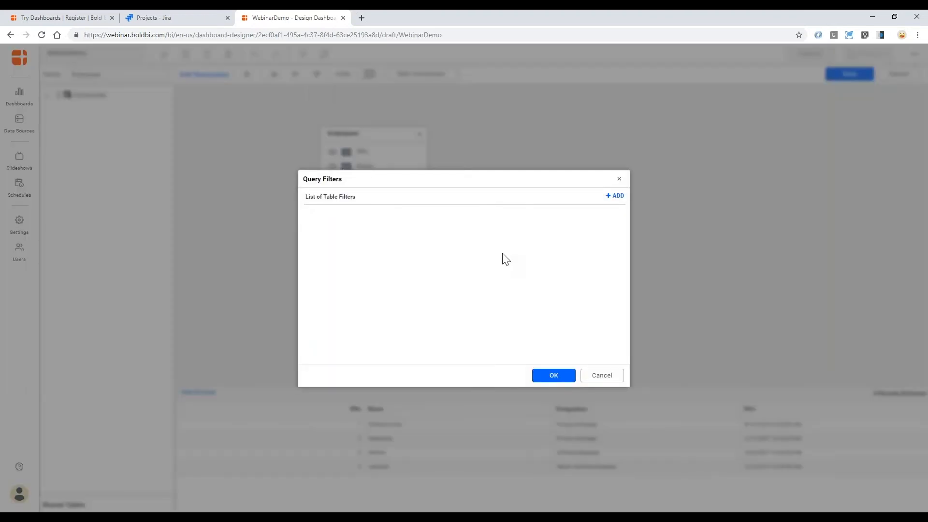
click(615, 198)
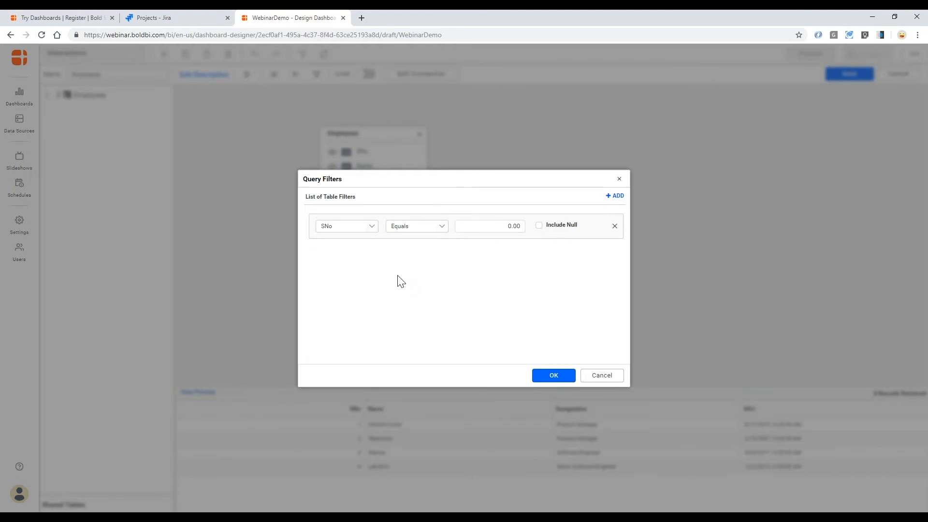
click(372, 227)
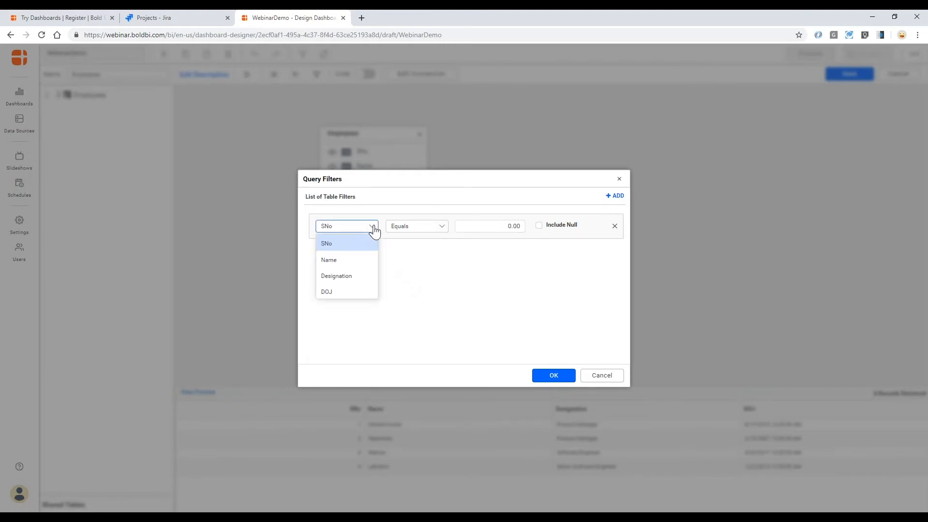
click(341, 260)
click(420, 227)
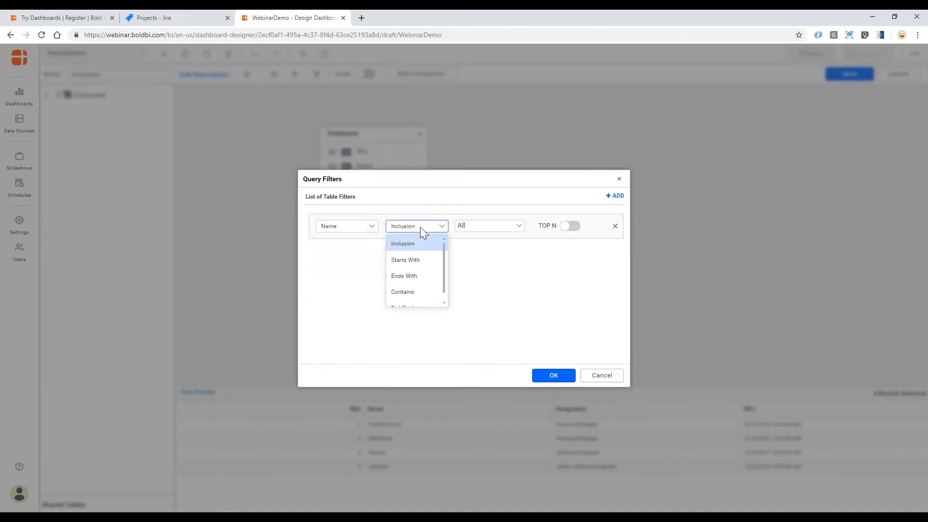
scroll(431, 261, down, 1)
scroll(420, 295, up, 1)
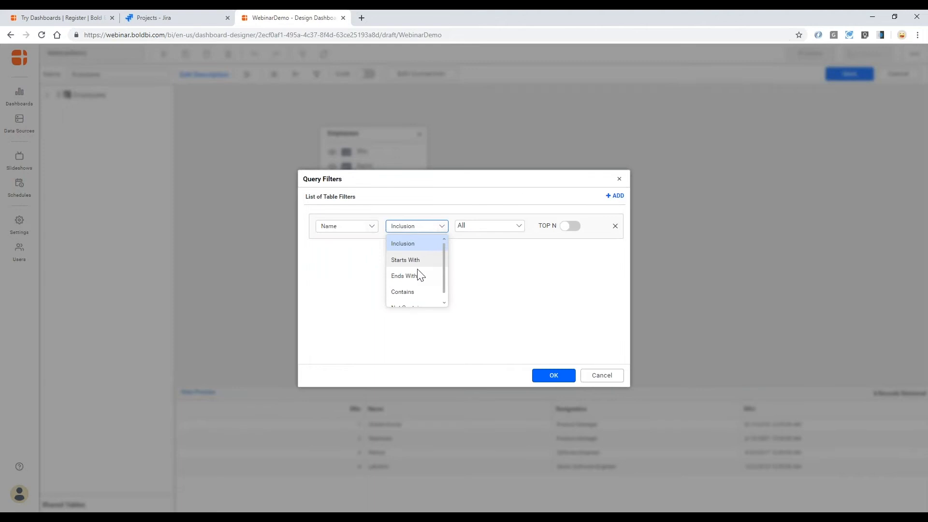
scroll(417, 292, down, 1)
click(508, 242)
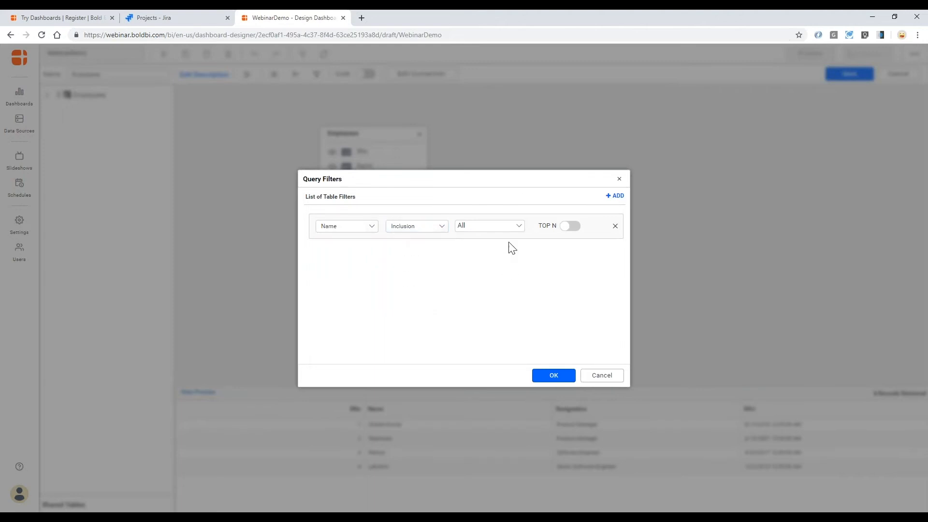
Remove the second and third listed employees from the Name filter's included values and apply the query filter
click(519, 230)
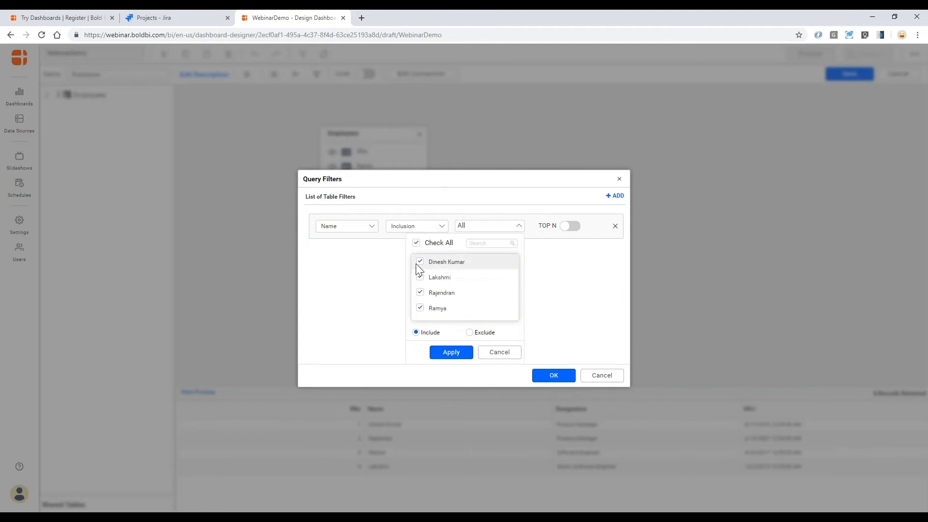
click(420, 277)
click(420, 293)
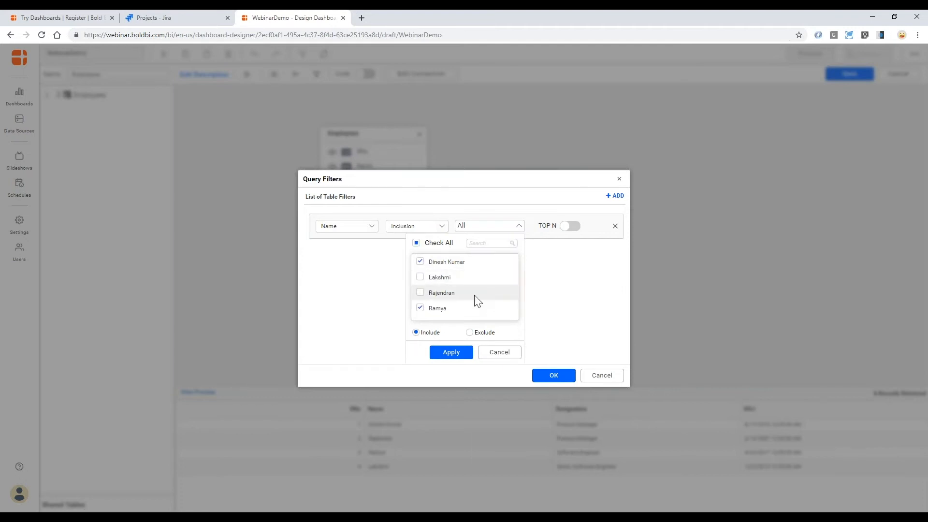
click(452, 352)
click(554, 374)
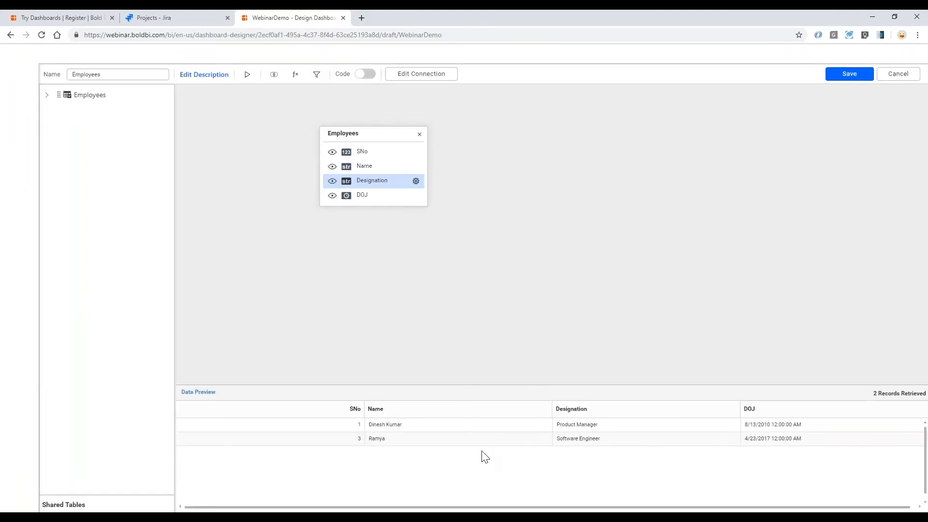
Remove the Name filter from the query filters and apply the change
click(315, 75)
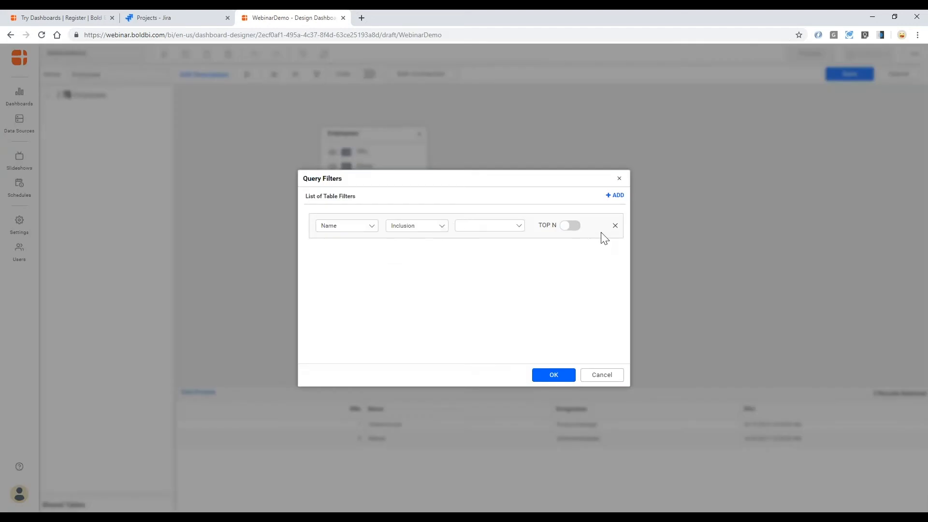
click(616, 226)
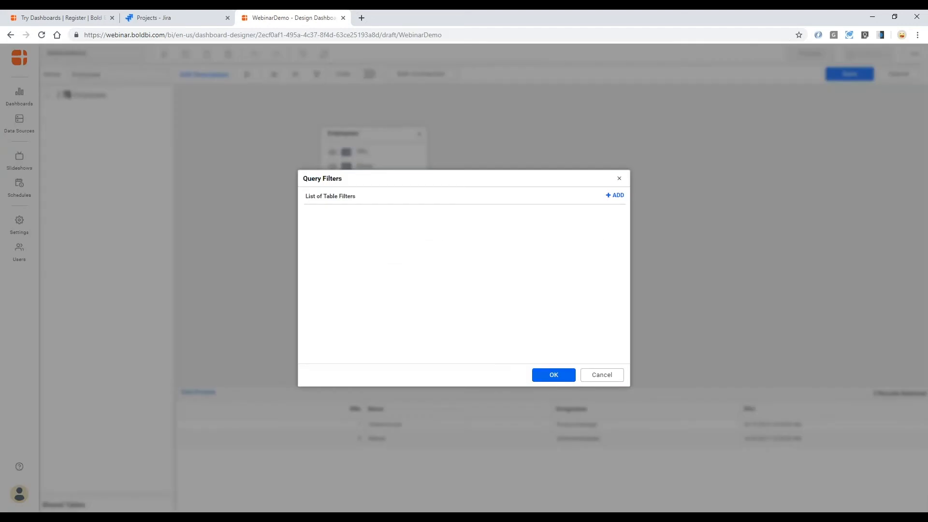
click(551, 378)
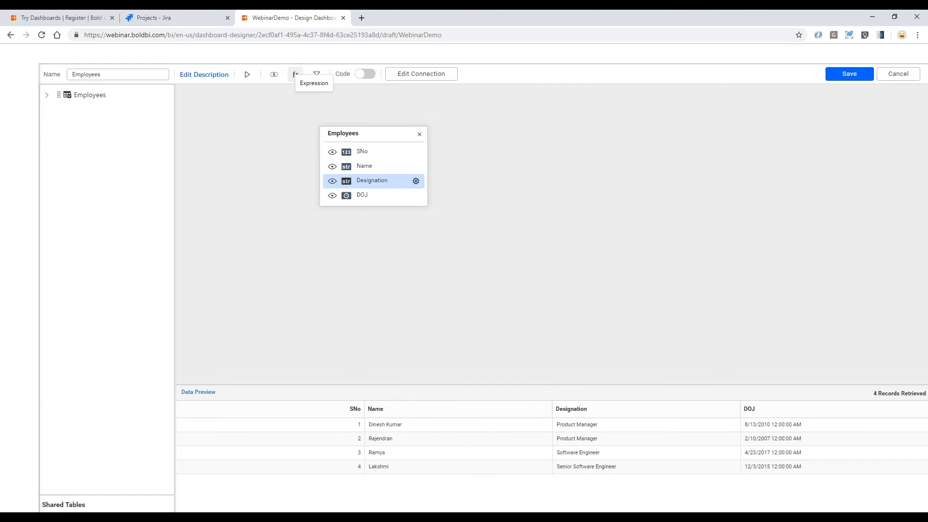
Open the Expression Designer, browse its columns and functions such as ACOS, AND, ASIN and ATAN, and close it without adding an expression
click(295, 76)
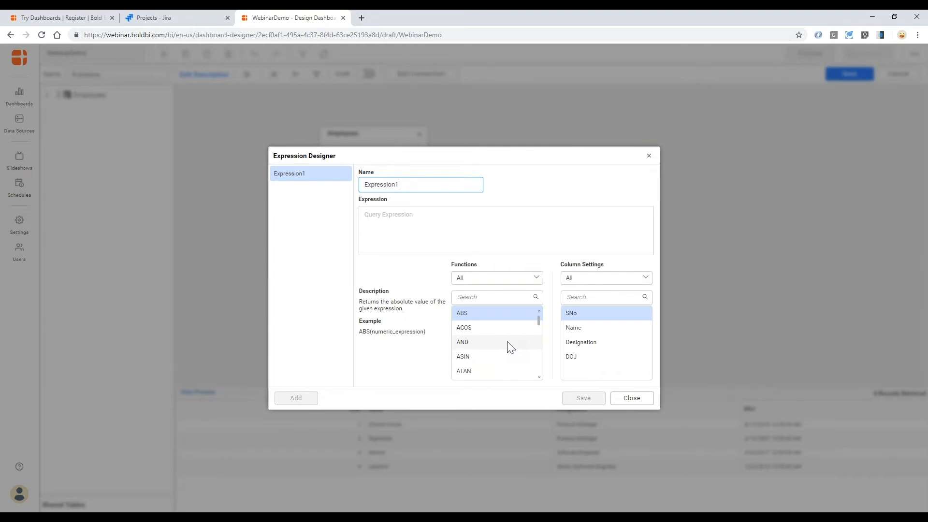
click(614, 328)
click(601, 356)
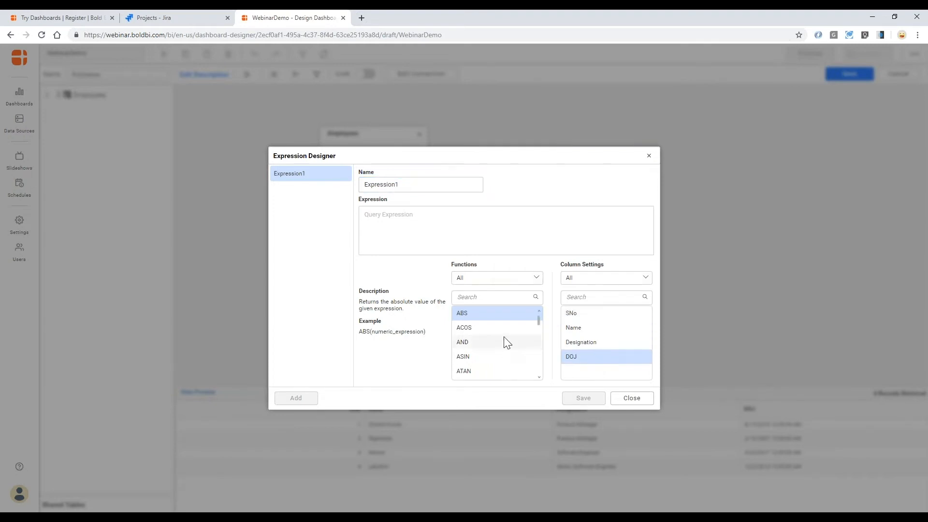
click(488, 328)
click(485, 343)
click(485, 358)
click(487, 370)
scroll(485, 373, down, 3)
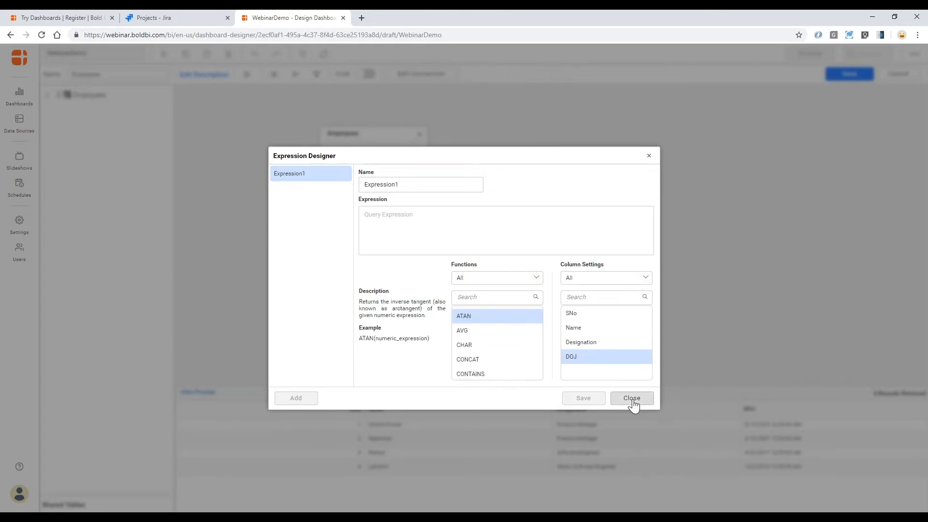
click(632, 398)
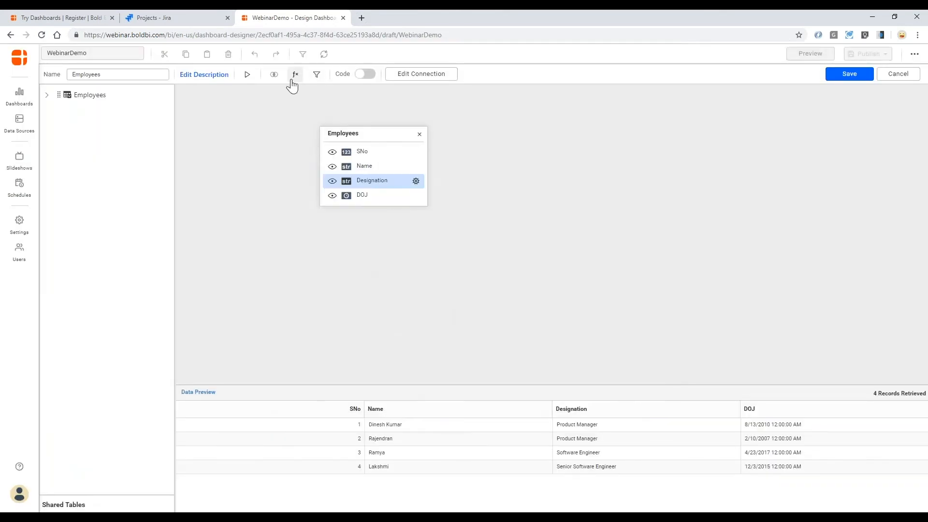
View the Employees query in code mode, return to the visual design view, and save the data source
click(362, 77)
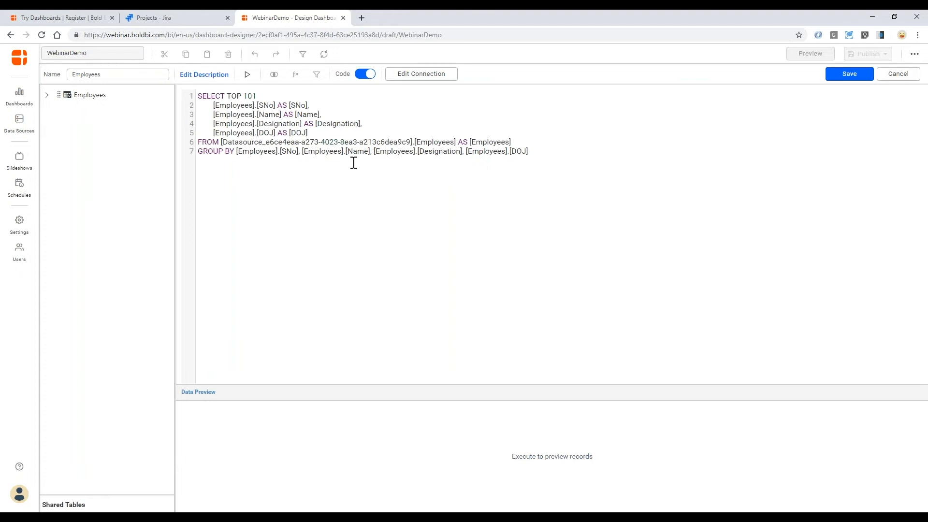
click(364, 74)
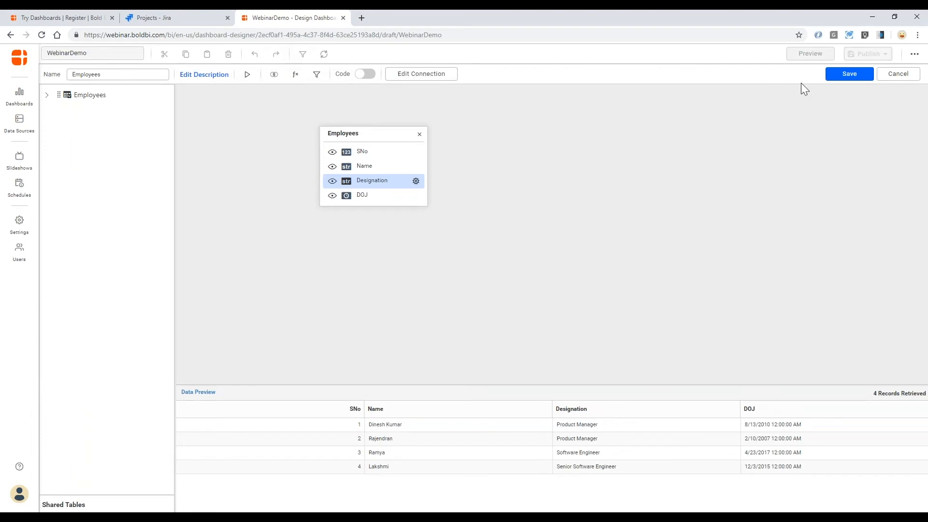
click(850, 76)
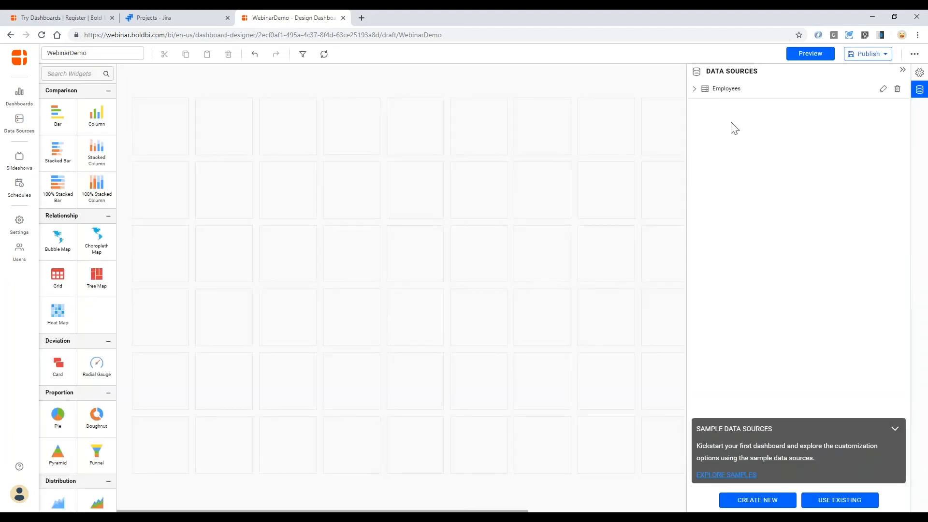
click(695, 88)
click(694, 89)
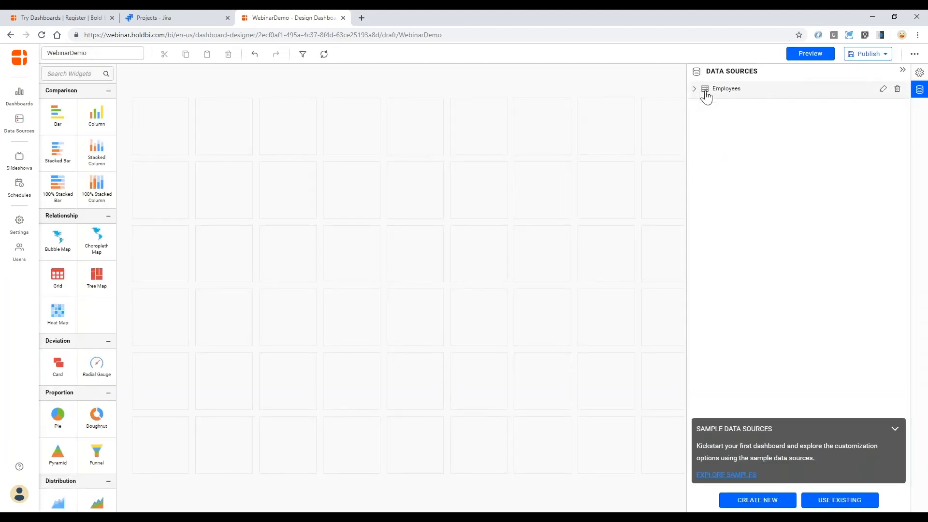
Start a new data source and find and choose the Jira connector
click(761, 501)
text(jira)
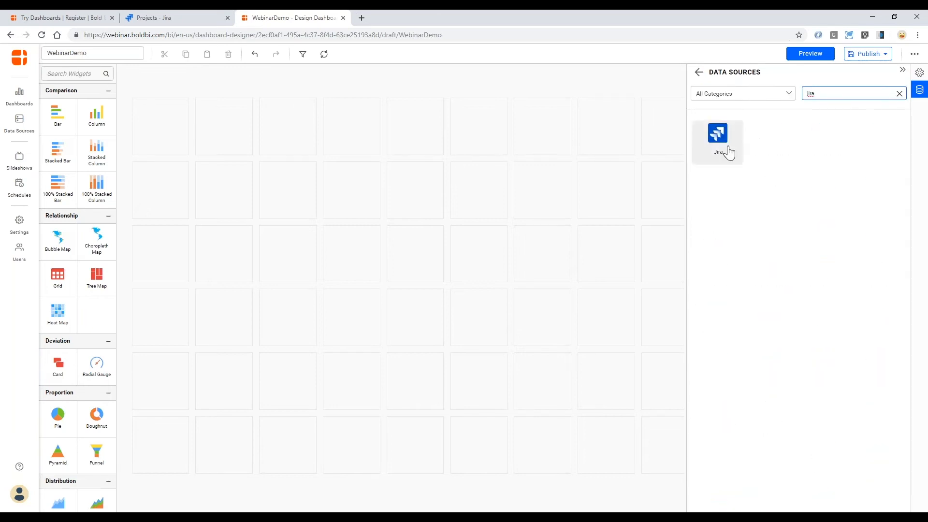
click(727, 153)
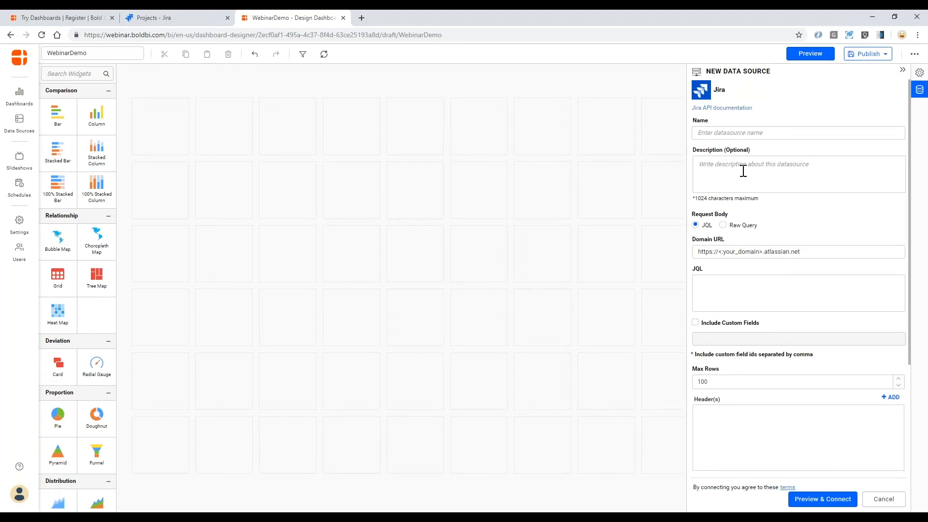
Name the data source "Jira demo" and describe it as "Extract task details from JIRA"
click(744, 133)
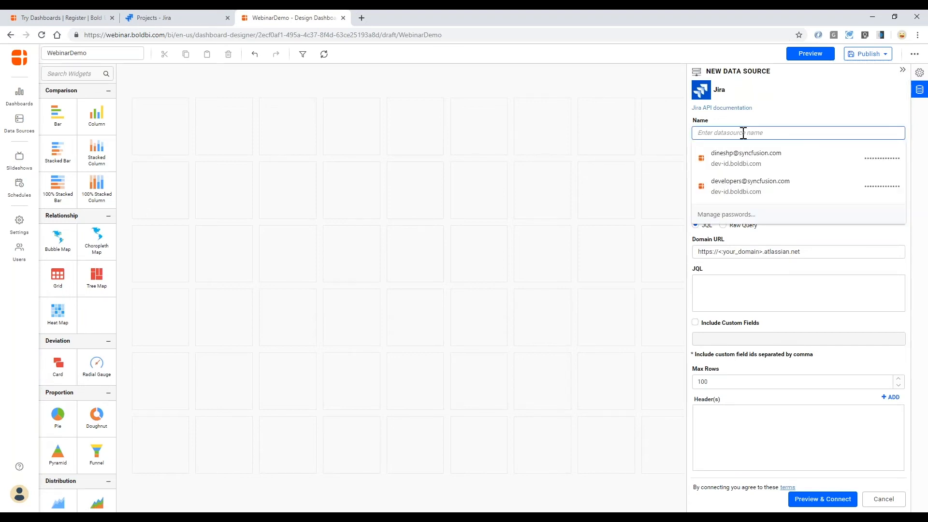
text(Jira)
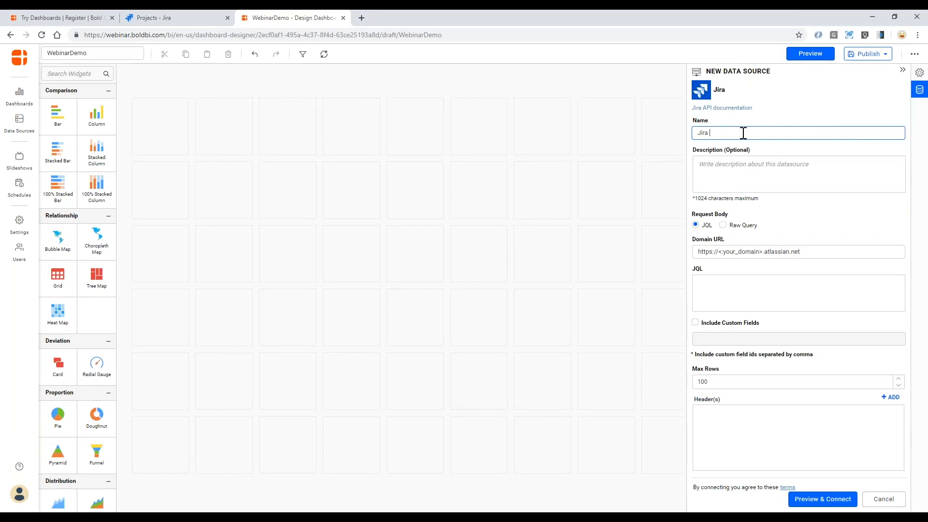
text( demo)
key(Tab)
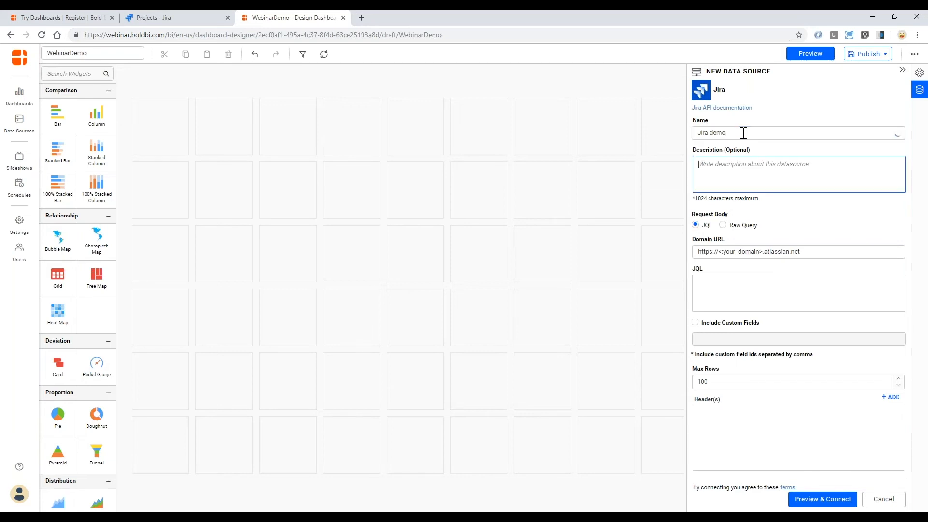
text(Ex)
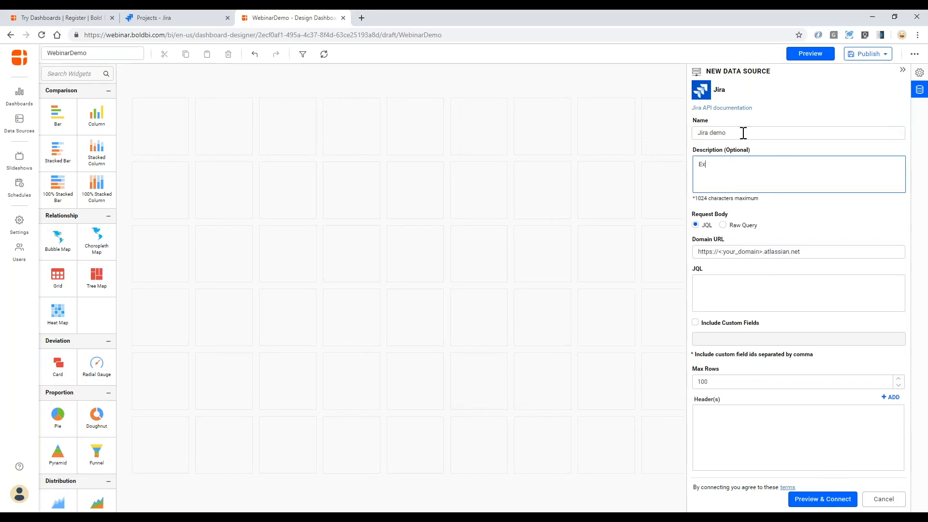
text(tract task details from JIRA)
click(784, 217)
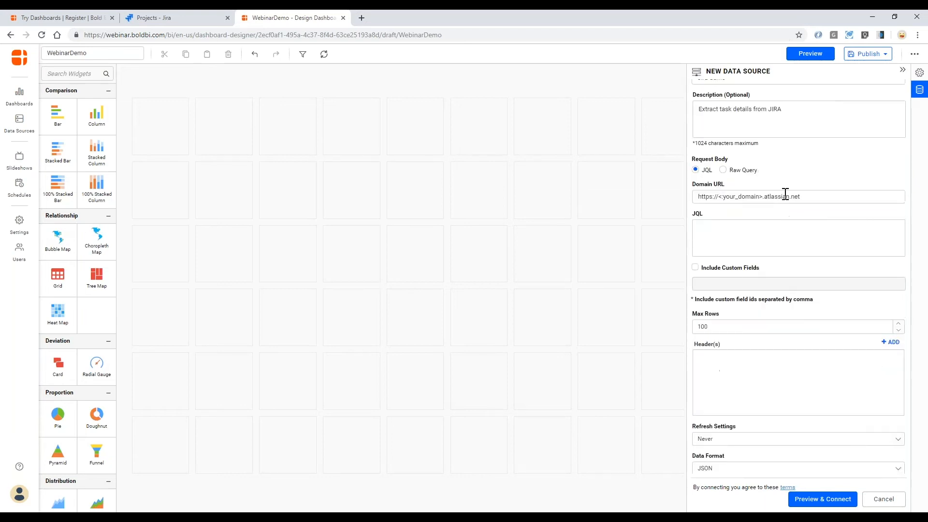
click(809, 196)
click(779, 227)
scroll(783, 239, down, 1)
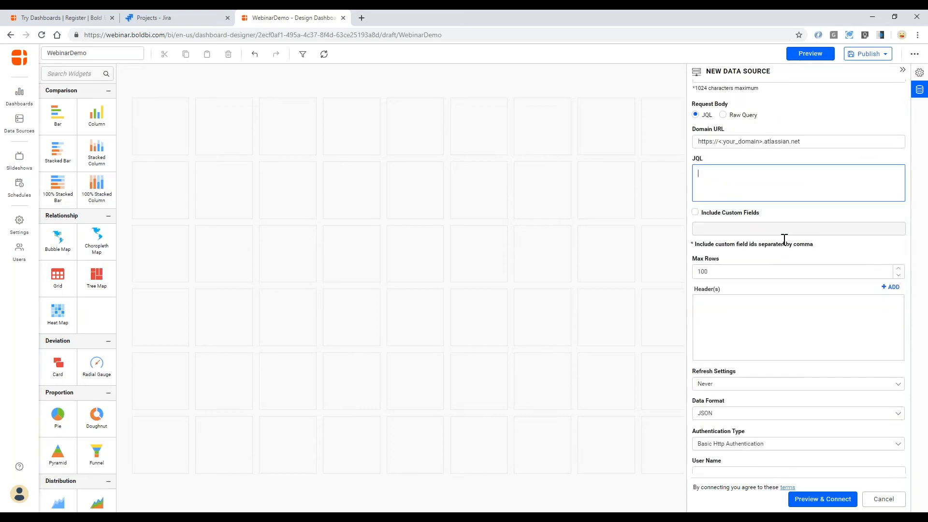
scroll(784, 311, down, 1)
click(749, 432)
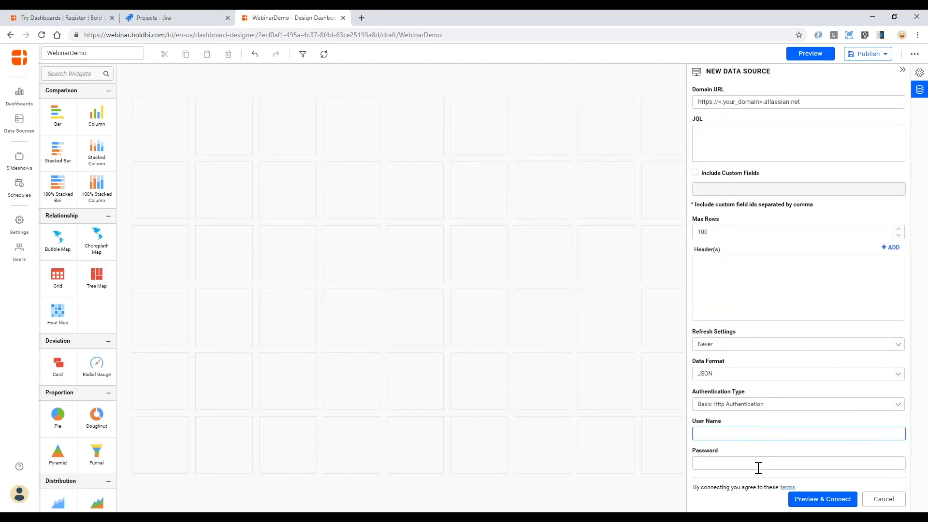
click(758, 468)
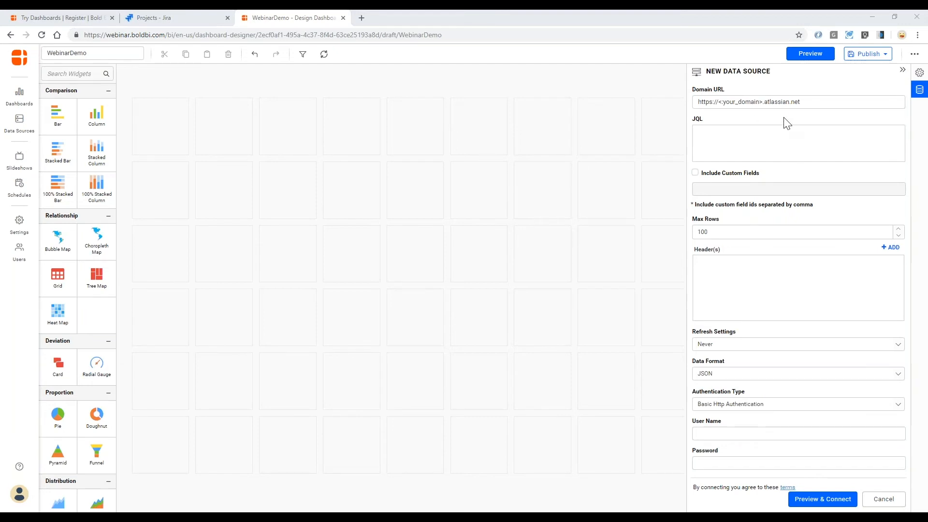
scroll(785, 122, up, 3)
drag(812, 213, 692, 213)
text(https://syncdemo.atlassian.net)
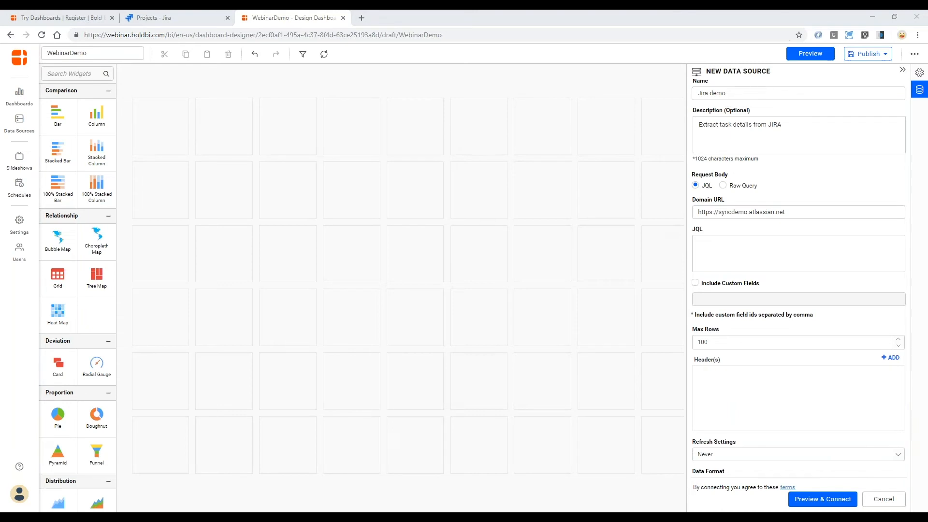
Paste a JQL query covering issues resolved, created or updated from startOfMonth(-1) to endOfMonth(), or with an empty resolutiondate
click(733, 242)
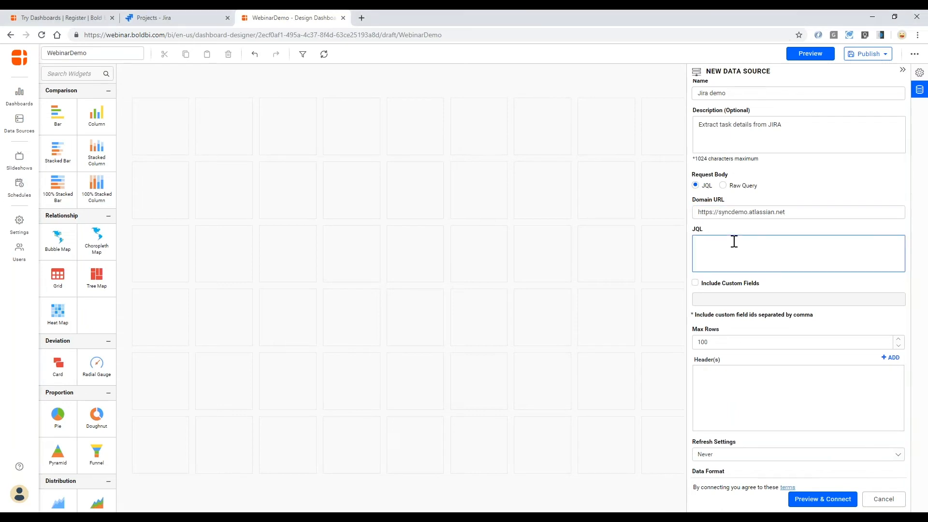
key(ctrl+v)
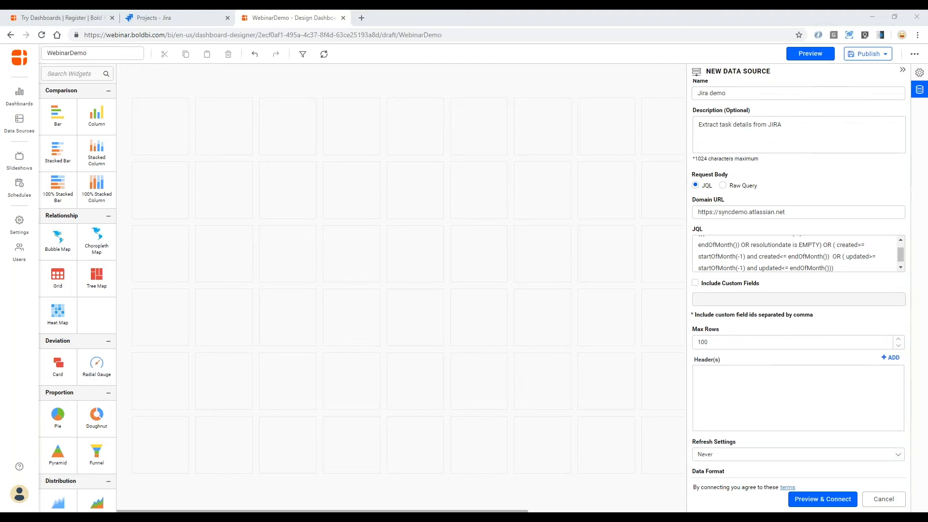
scroll(717, 257, up, 1)
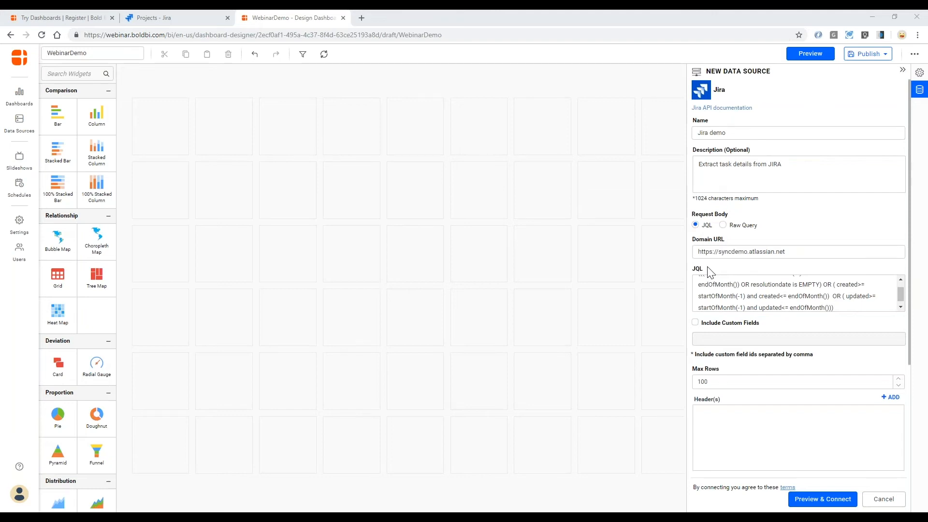
scroll(756, 295, up, 1)
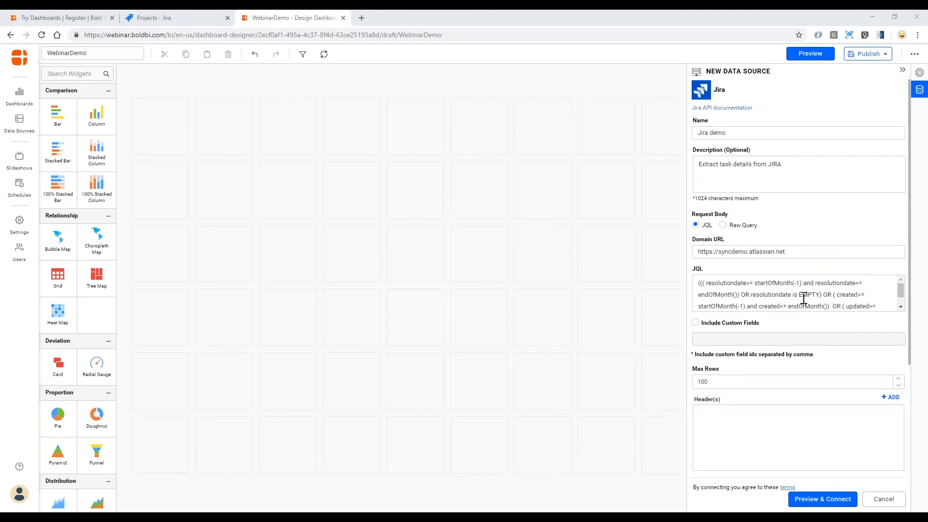
Fill in the Jira account's user name and password for Basic Http Authentication and connect to preview the tables
scroll(804, 296, down, 1)
scroll(735, 445, down, 2)
click(736, 446)
key(ctrl+v)
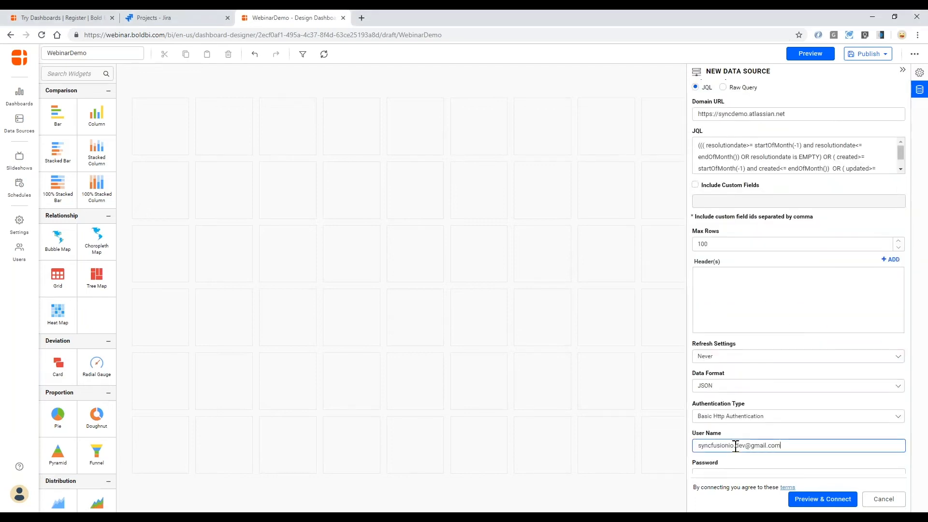
key(alt+Tab)
click(707, 473)
click(707, 473)
key(ctrl+v)
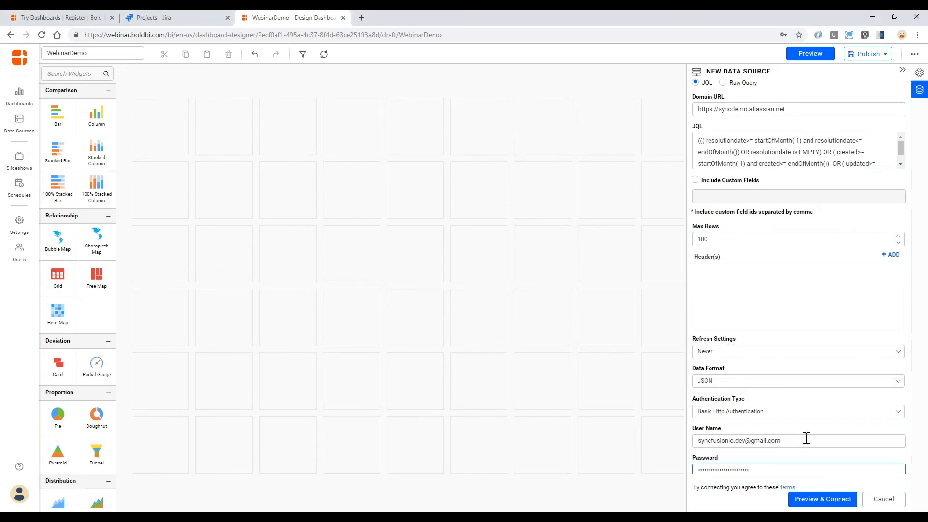
click(823, 499)
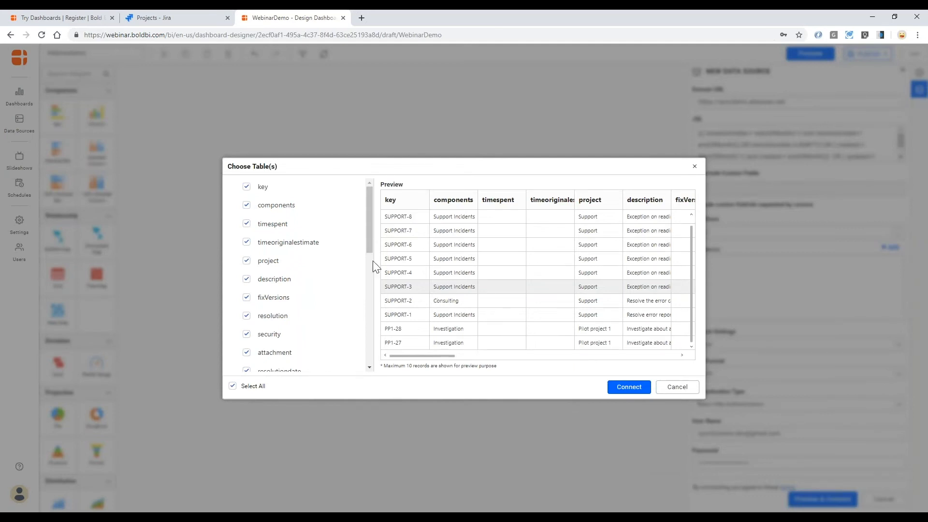
Switch to the Jira site, open its issue search to view the issues, and return to the WebinarDemo dashboard designer
click(168, 17)
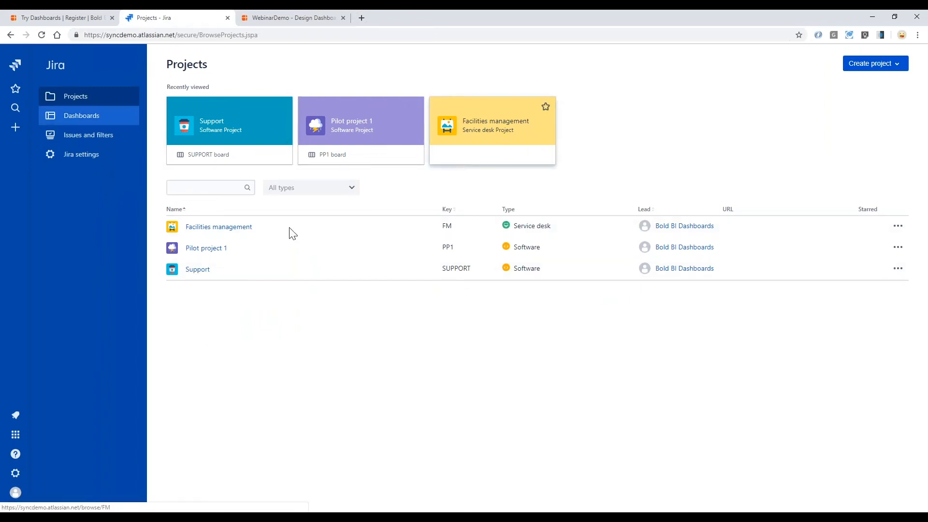
click(94, 142)
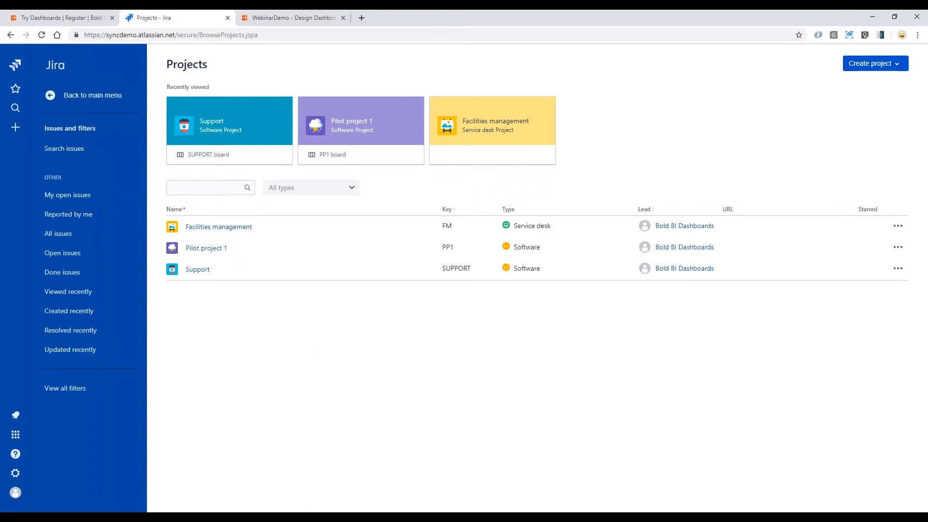
click(77, 150)
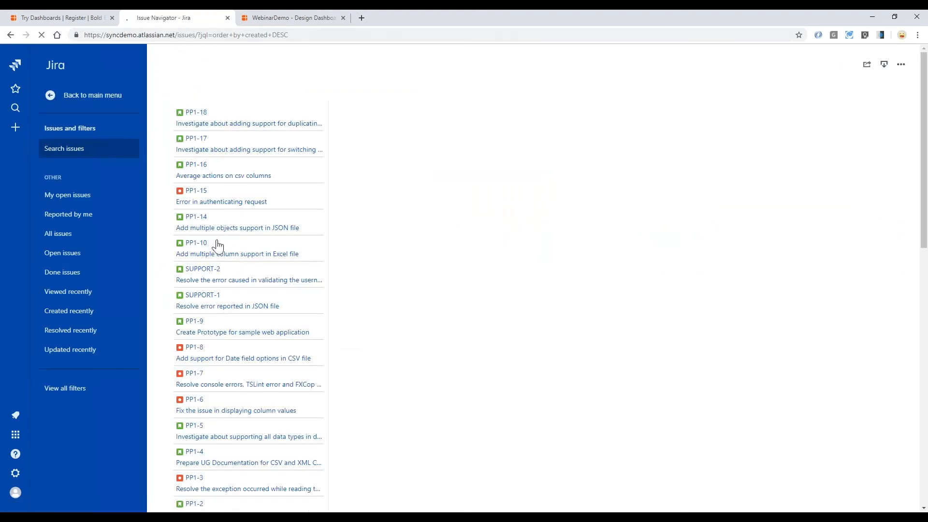
click(283, 15)
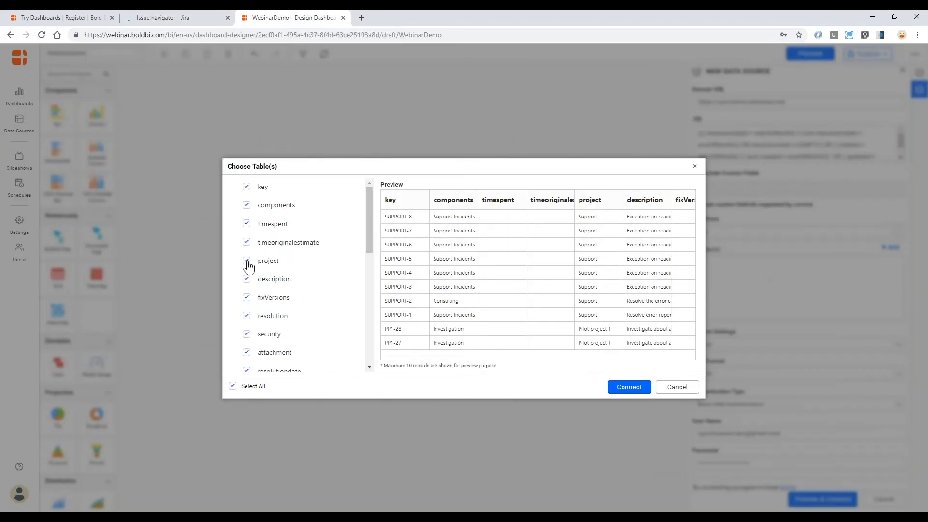
Exclude the timespent, timeoriginalestimate, fixVersions, security and attachment columns from the Jira table
click(247, 224)
click(247, 242)
click(246, 297)
click(247, 334)
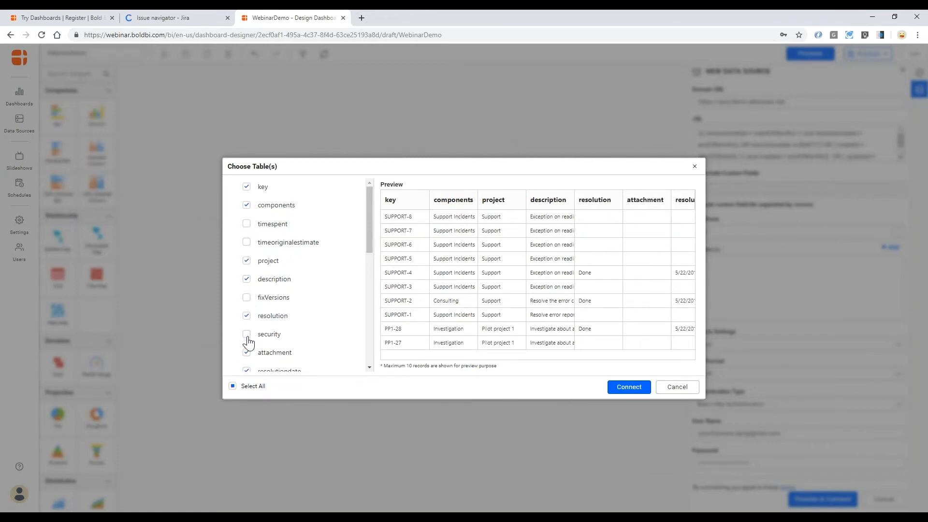
click(246, 353)
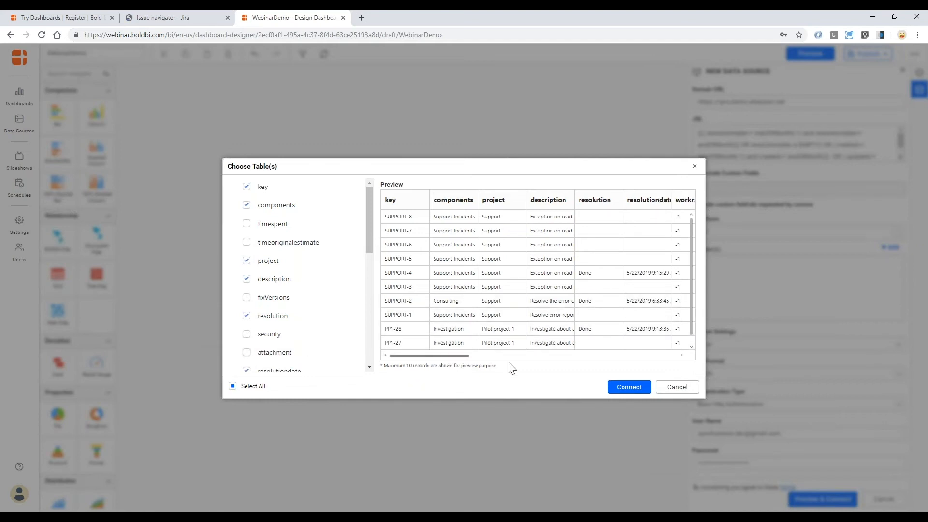
Connect the selected Jira columns, add the search table to the Jira demo data source, preview its records and save it
click(628, 389)
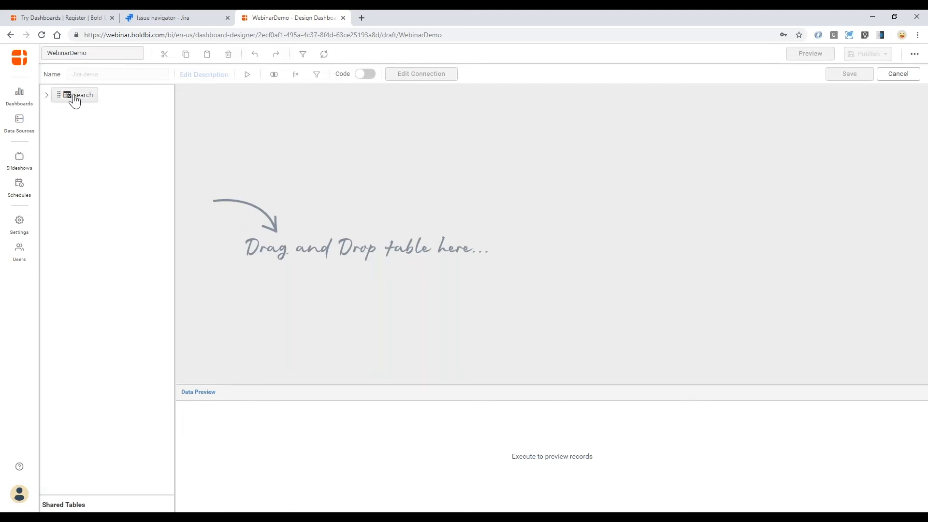
drag(74, 97, 367, 132)
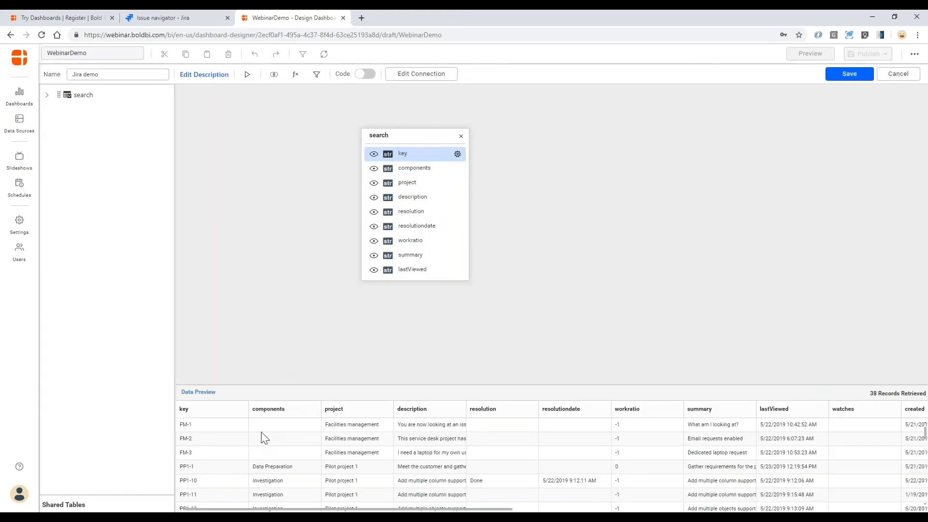
scroll(441, 499, down, 1)
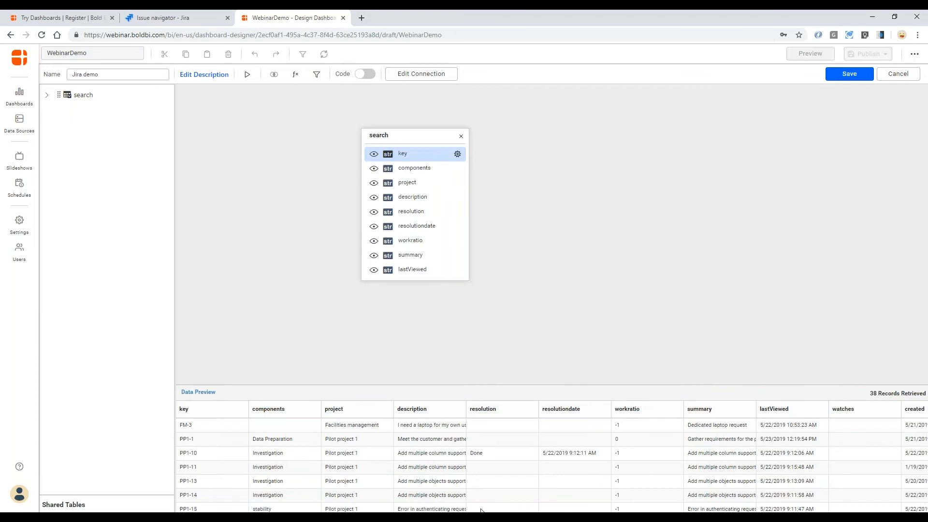
click(846, 76)
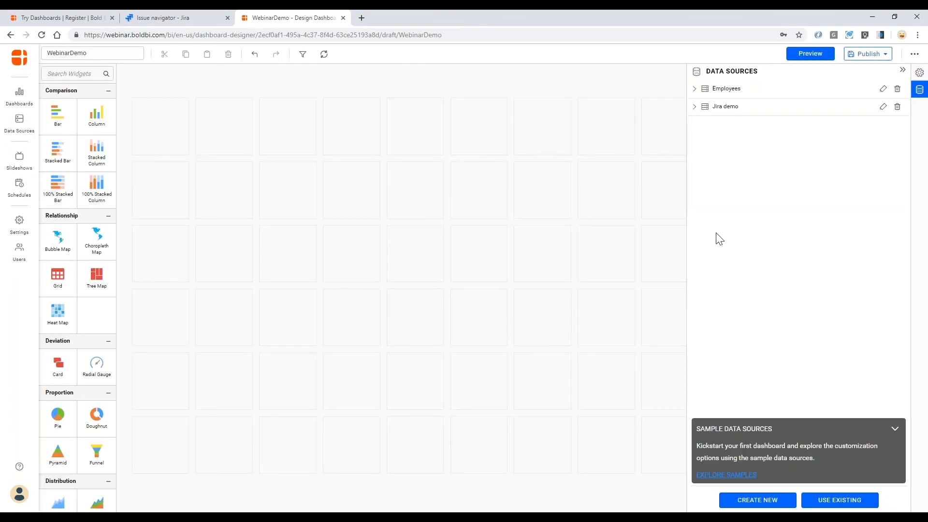
Add a Grid widget to the dashboard and assign the Name, Designation and DOJ fields from Employees as its columns
drag(58, 289, 522, 352)
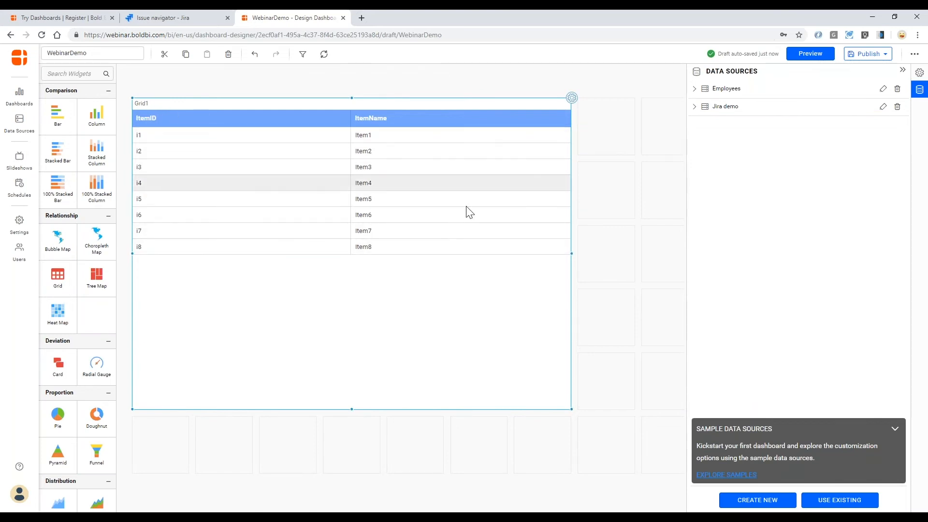
click(572, 99)
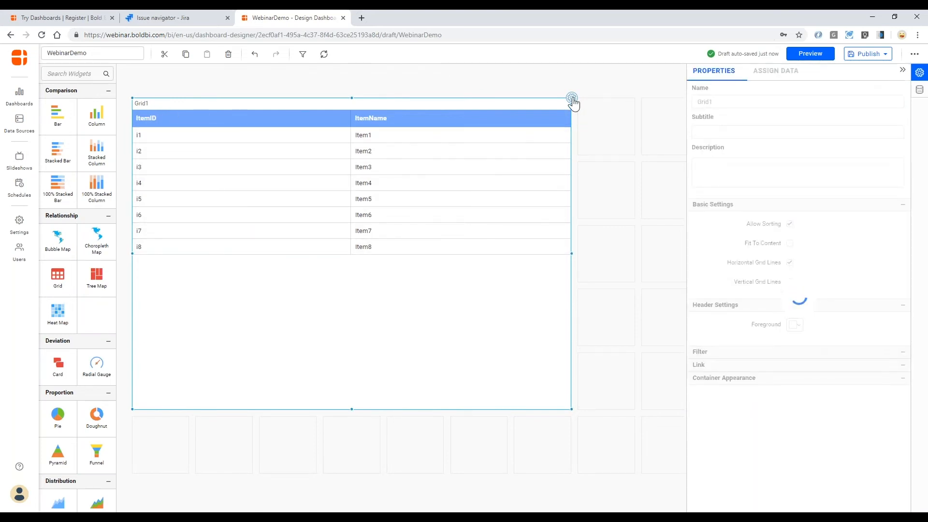
click(779, 73)
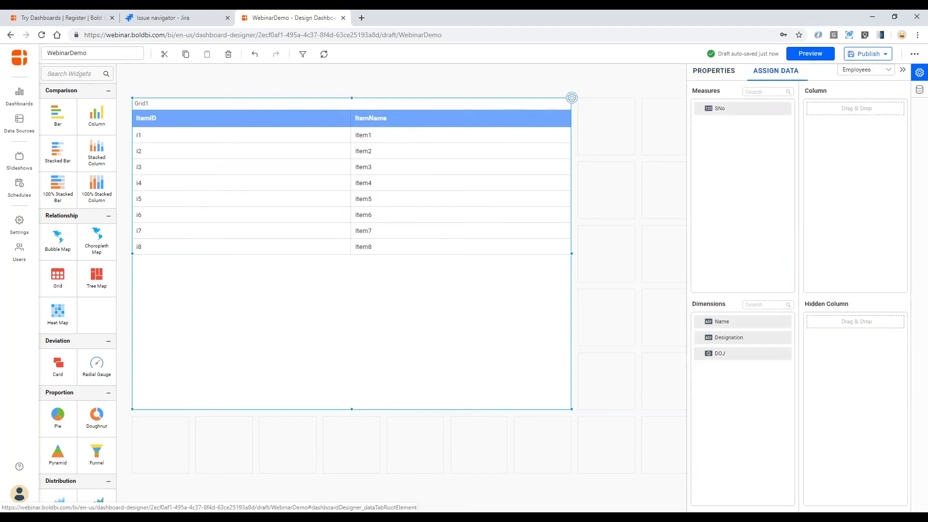
drag(779, 224, 819, 109)
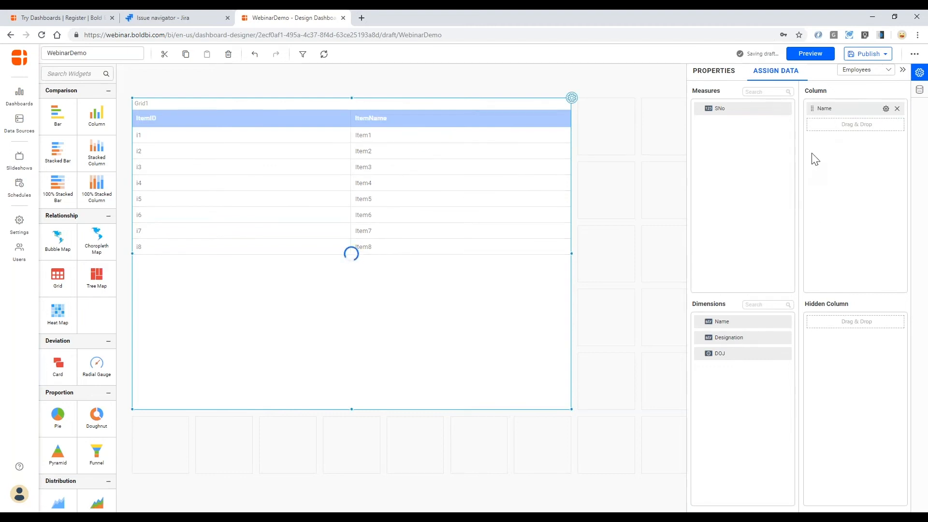
drag(727, 341, 880, 139)
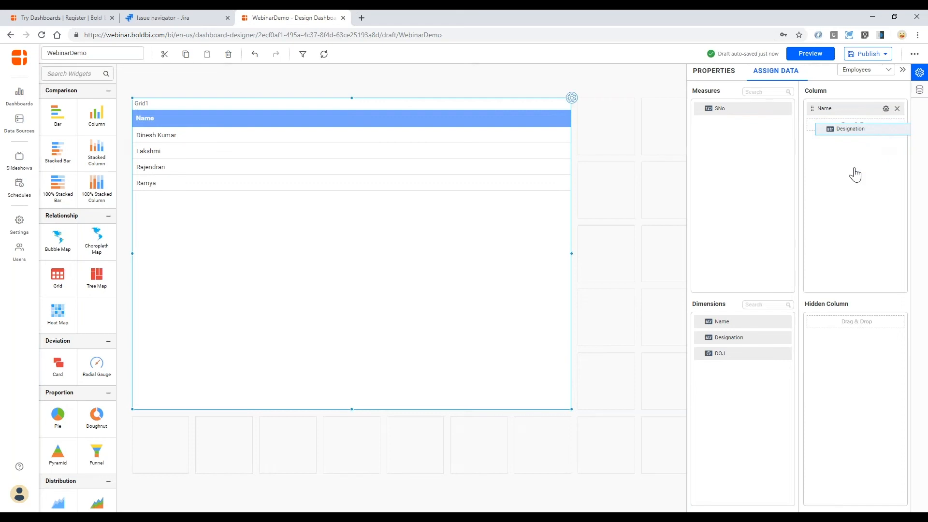
drag(747, 355, 819, 140)
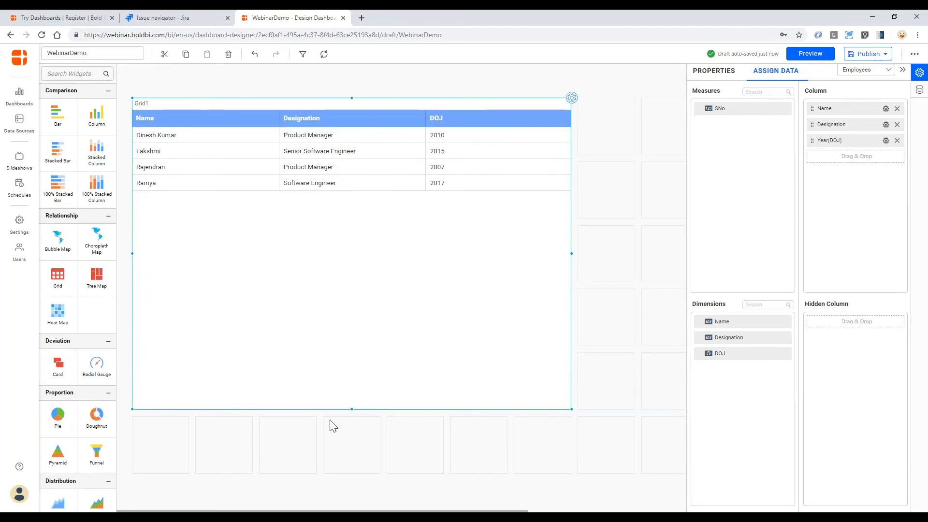
Shorten the grid widget to two canvas rows, preview the dashboard and return to the designer
drag(352, 409, 345, 218)
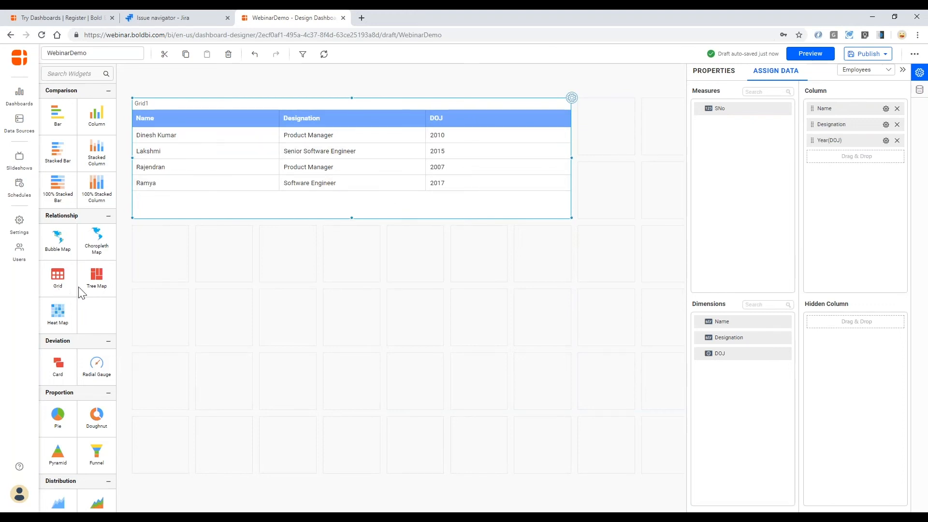
click(810, 53)
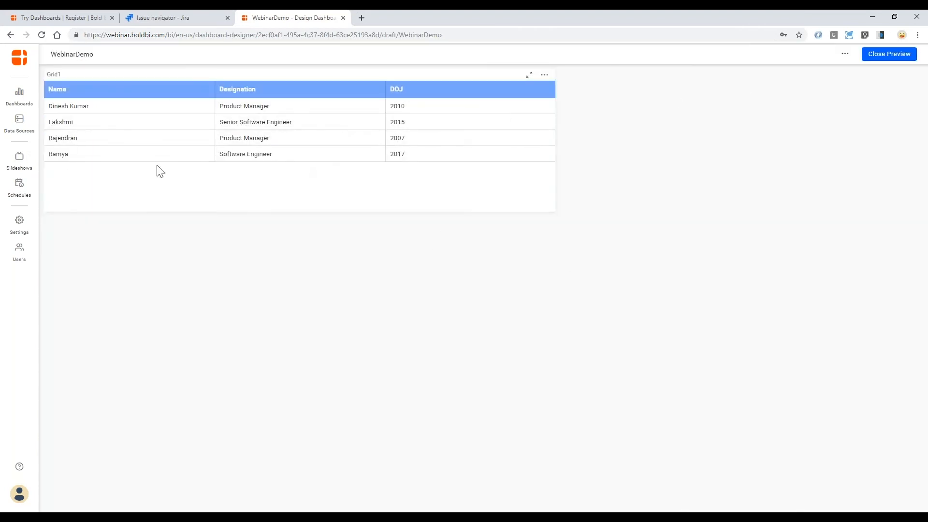
click(891, 57)
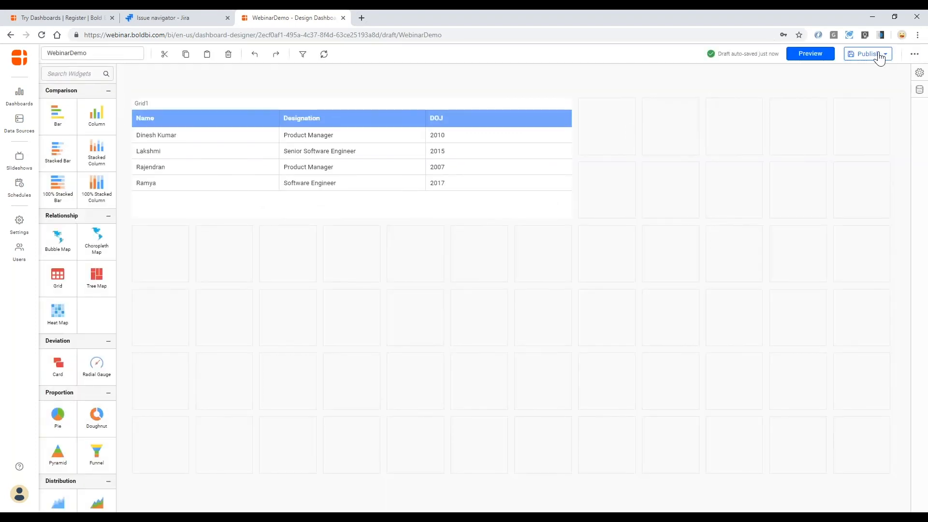
Publish the dashboard as WebinarDemo in the jira category and open the published dashboard
click(879, 54)
click(418, 224)
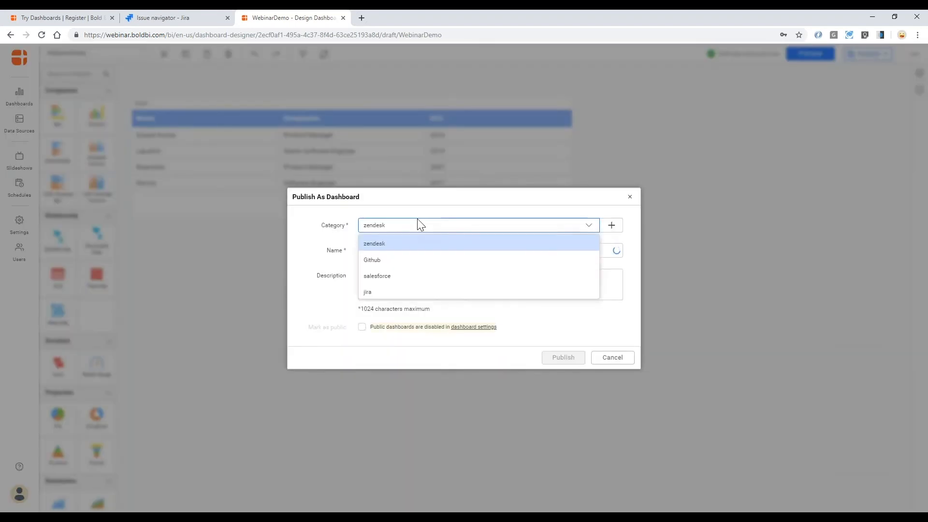
click(388, 292)
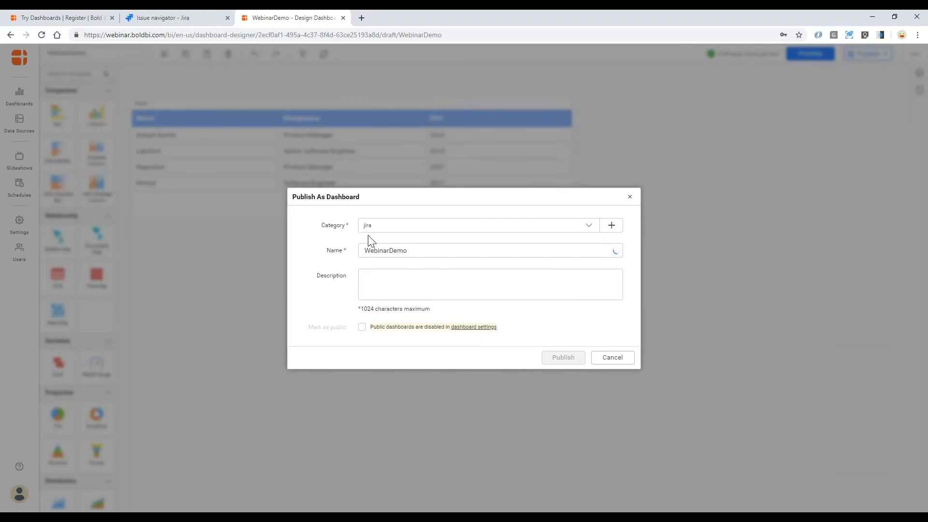
click(415, 247)
click(311, 267)
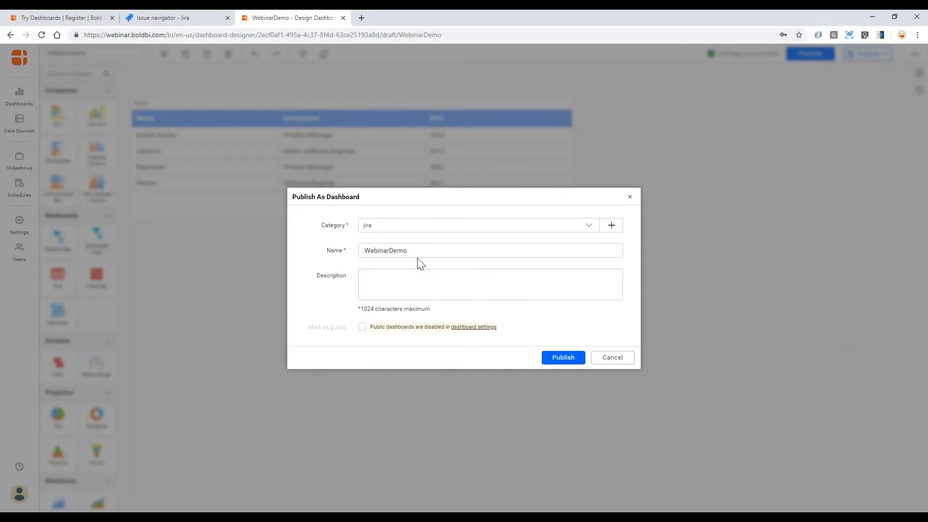
click(552, 360)
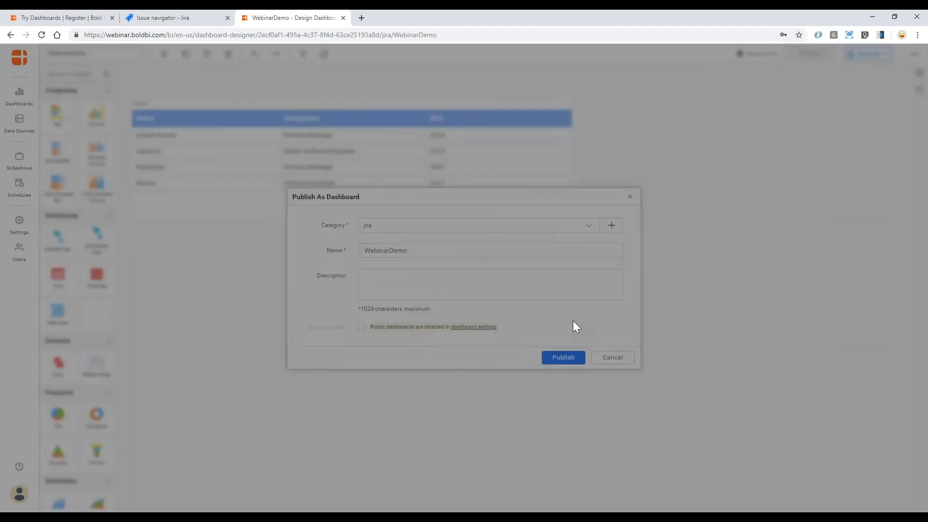
click(480, 314)
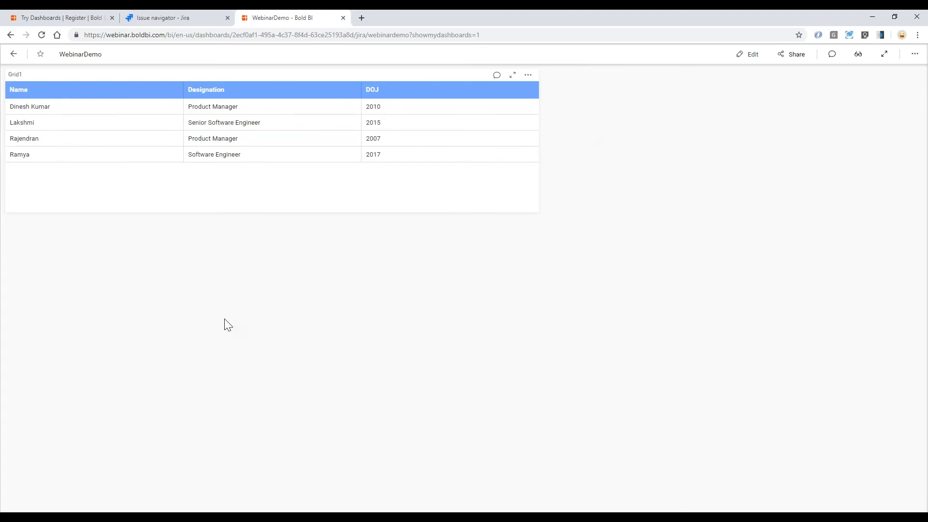
Share the published WebinarDemo dashboard with two users, granting them Read, Write access
click(795, 56)
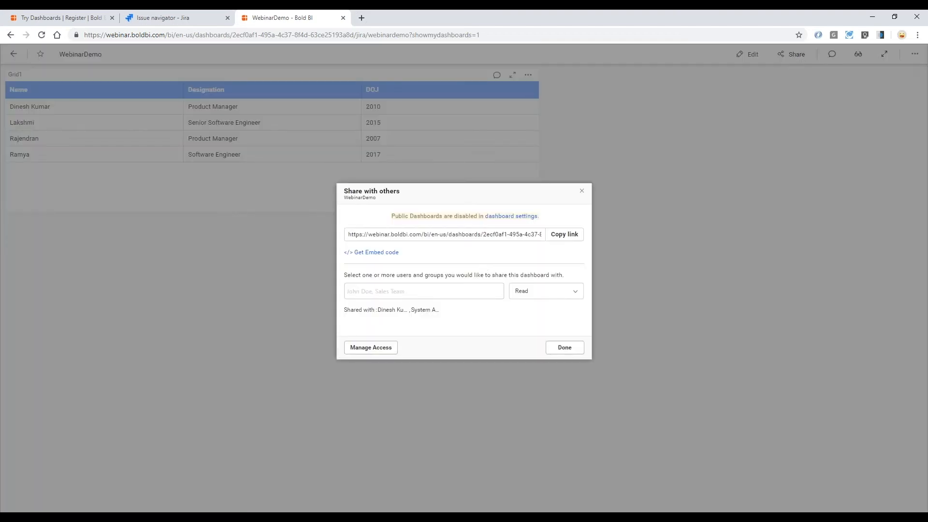
click(381, 292)
text(rame)
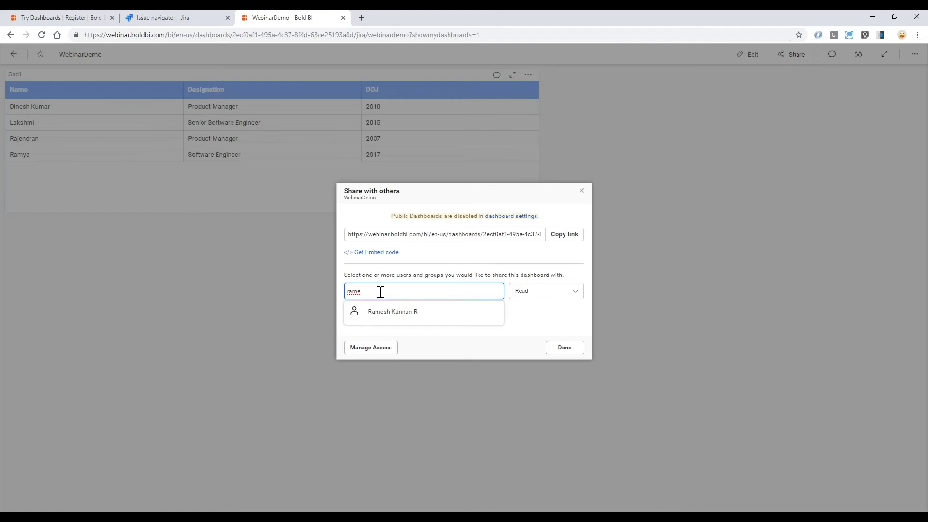
click(382, 310)
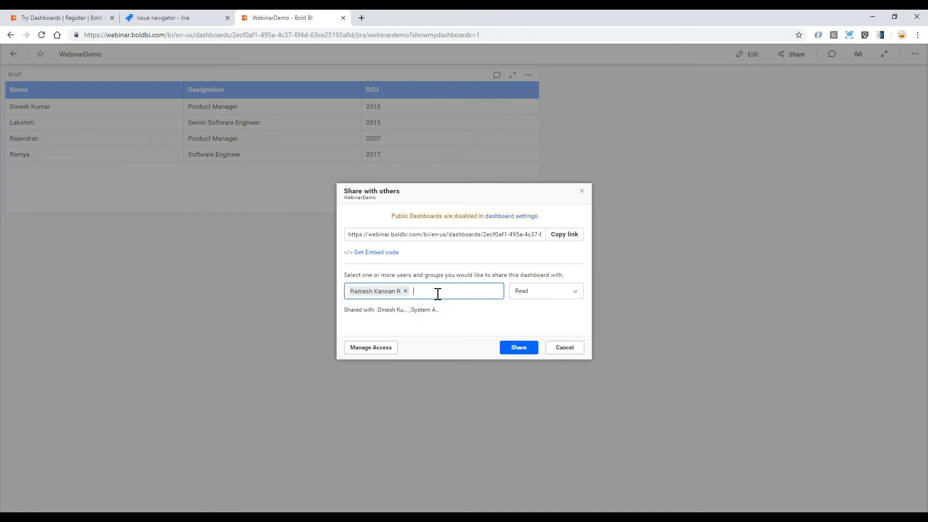
text(nigi)
click(423, 314)
click(534, 295)
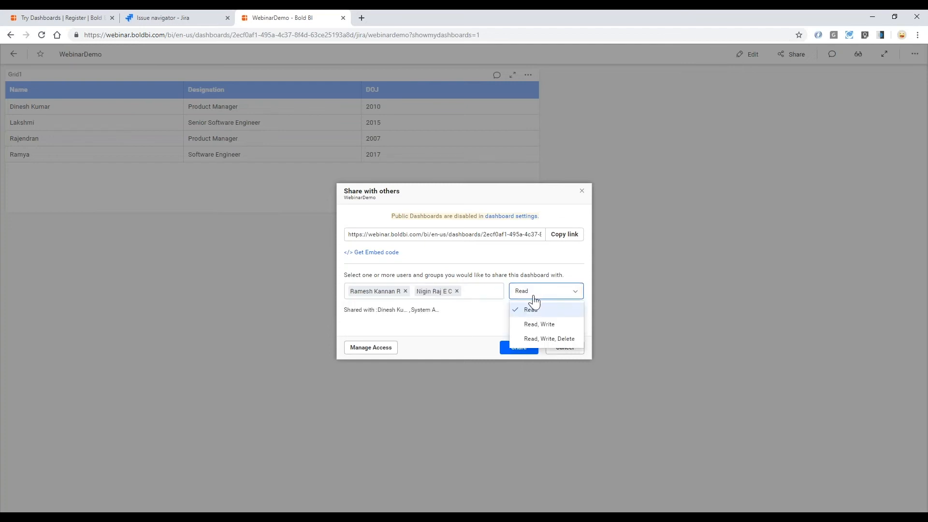
click(539, 325)
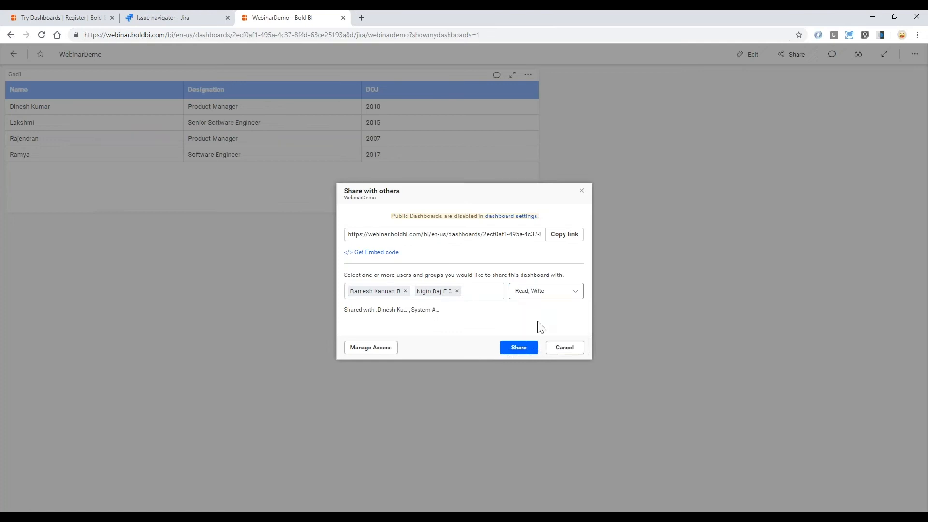
click(517, 349)
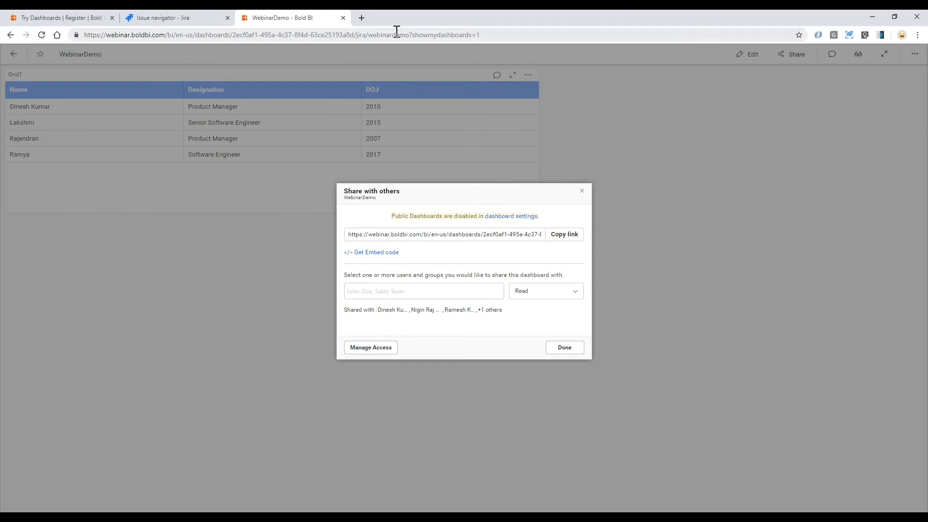
Allow dashboards to be marked as public in the dashboard settings, return to WebinarDemo and close its sharing dialog
click(508, 224)
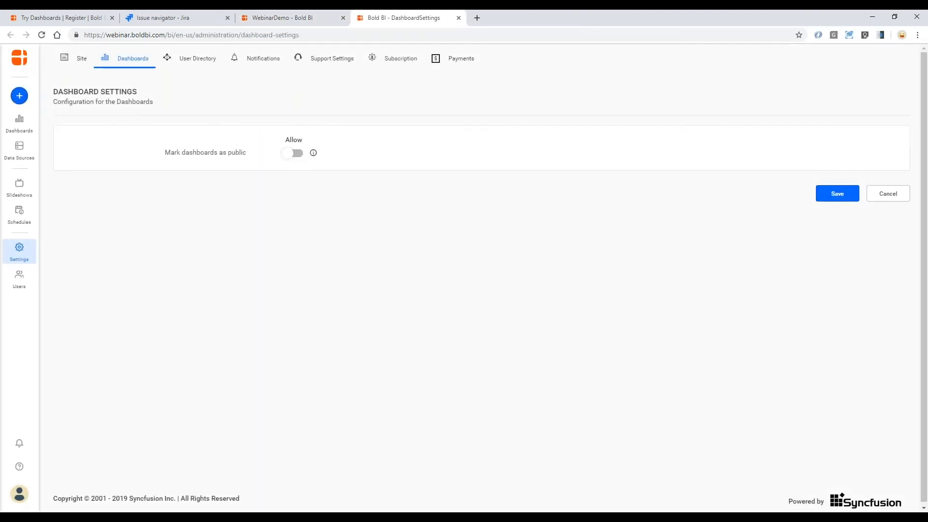
click(293, 154)
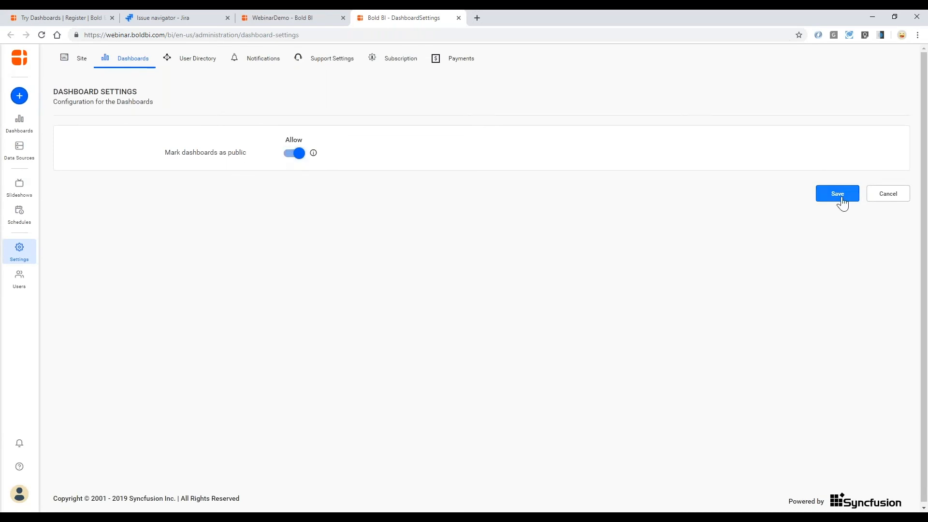
click(293, 17)
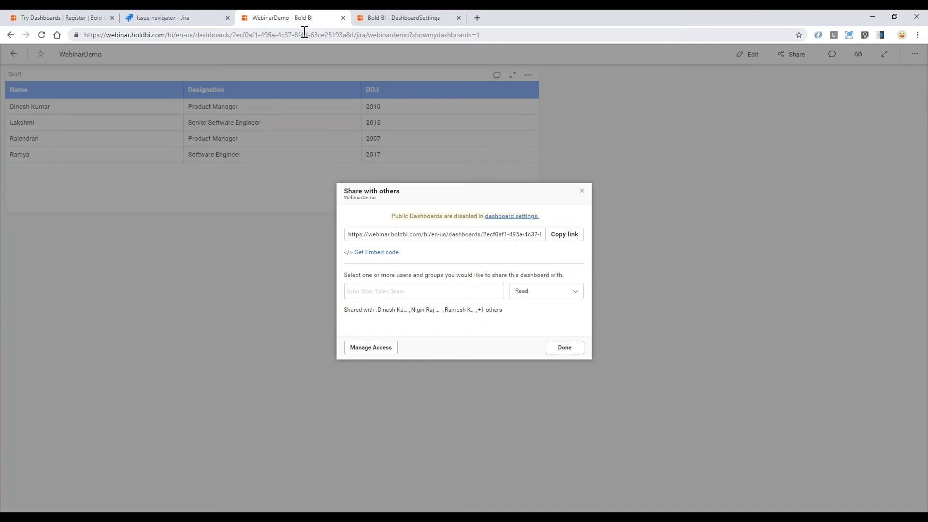
click(304, 34)
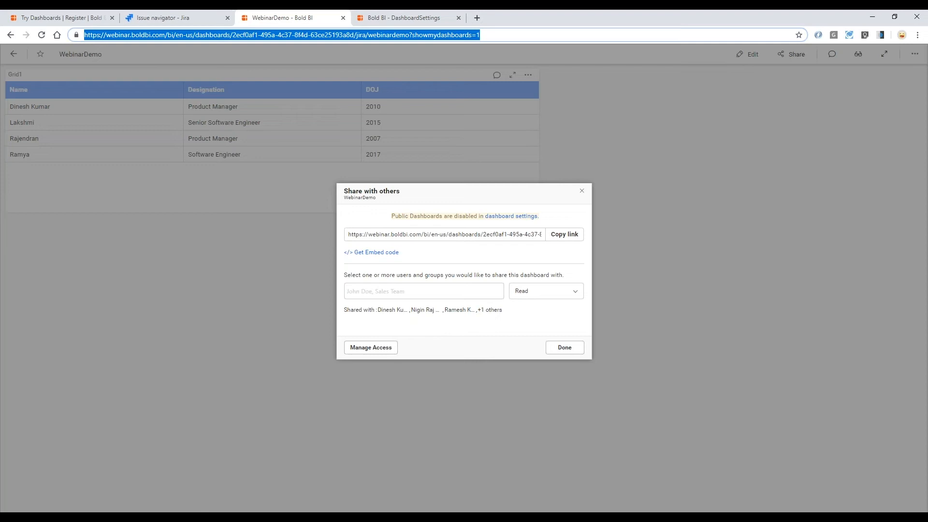
click(406, 15)
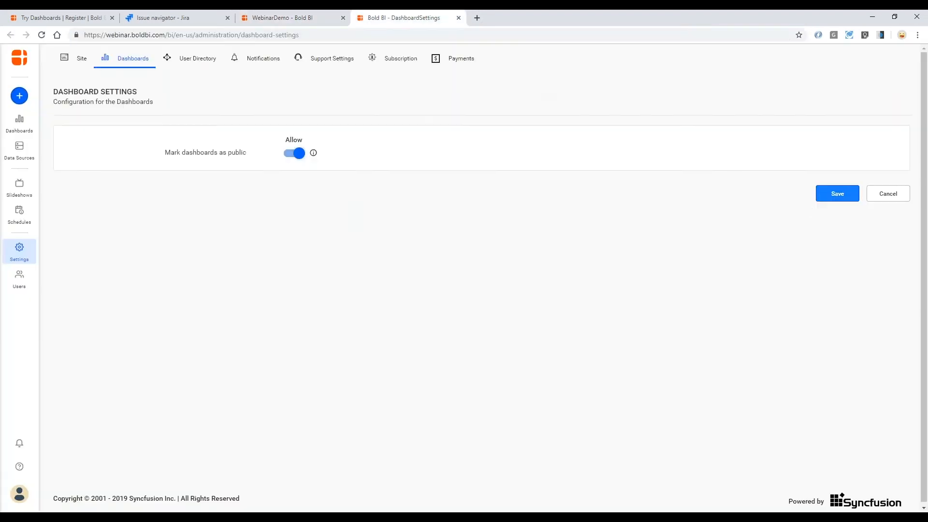
click(458, 17)
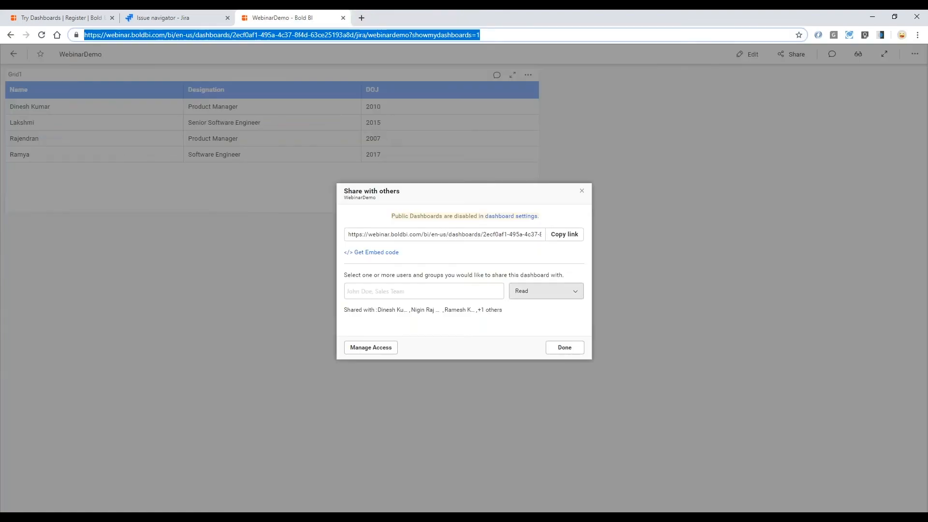
click(408, 221)
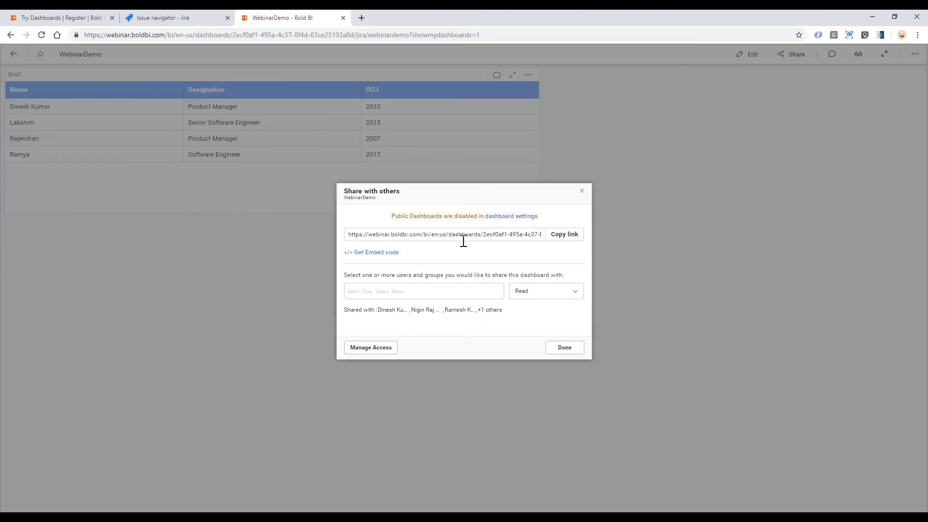
click(581, 192)
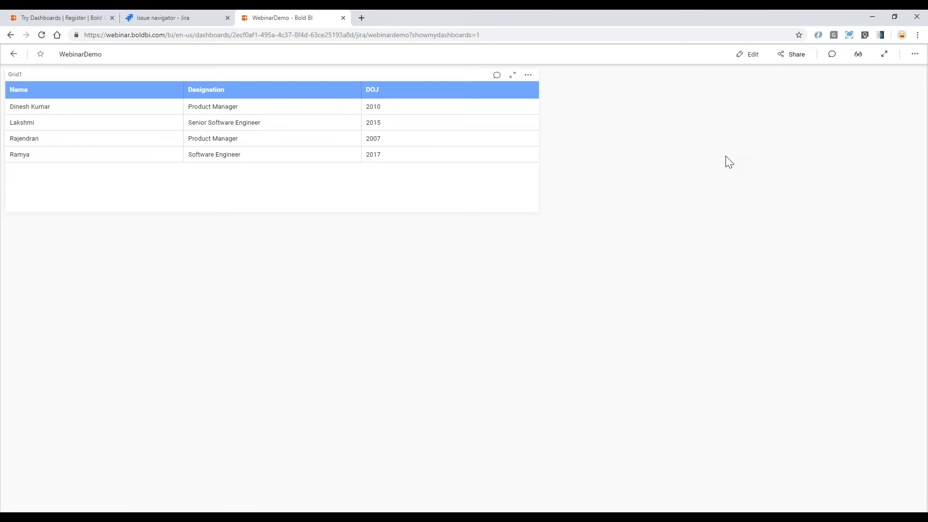
Return to the dashboards list and open the built-in dashboard templates for creating a new dashboard
click(13, 54)
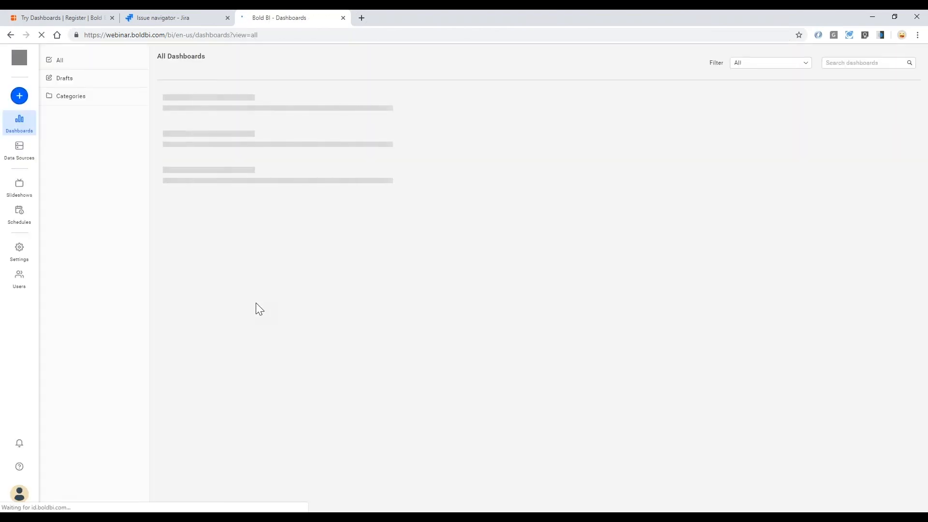
click(19, 96)
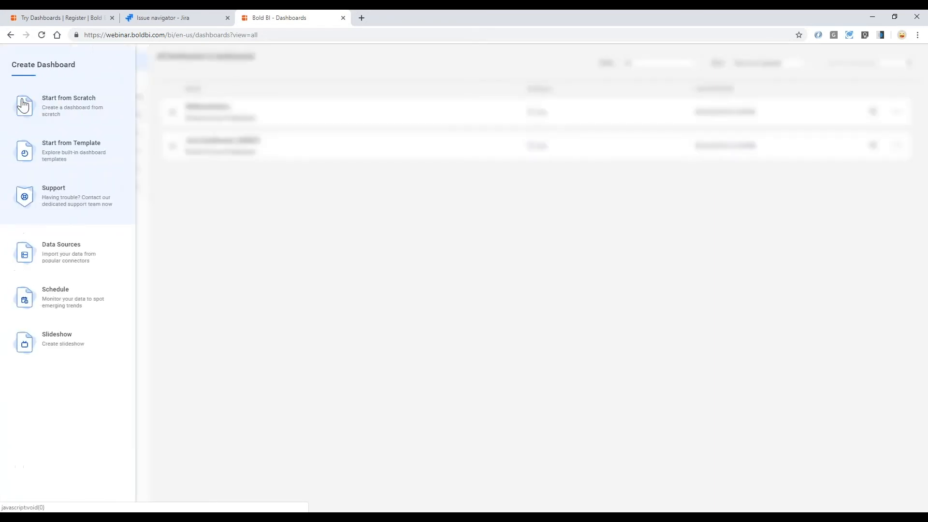
click(79, 165)
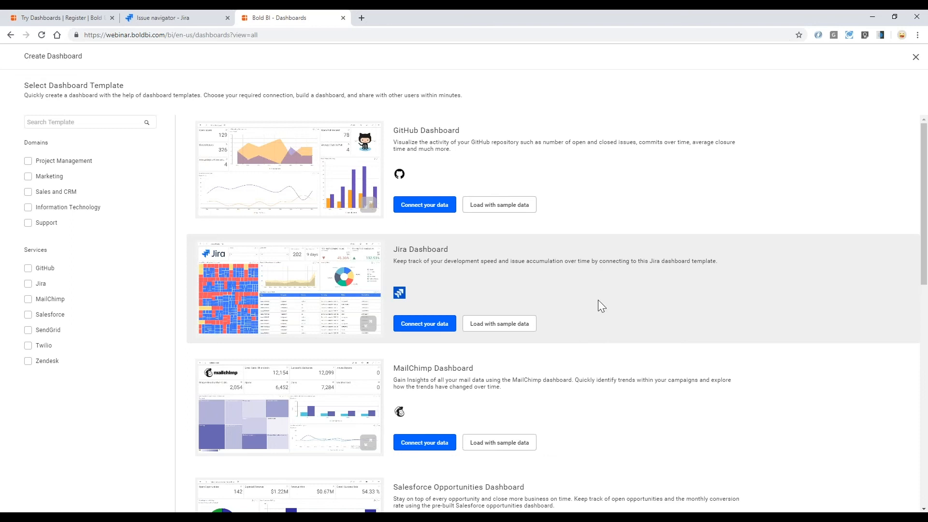
Browse the available dashboard templates and preview the GitHub Dashboard template at full size, closing the preview when done
scroll(580, 259, down, 1)
scroll(580, 258, down, 10)
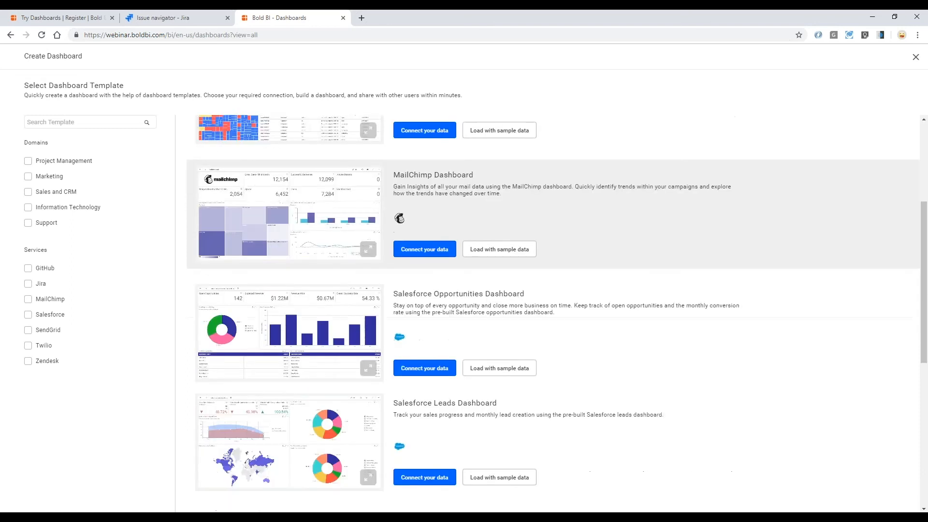
scroll(580, 336, up, 10)
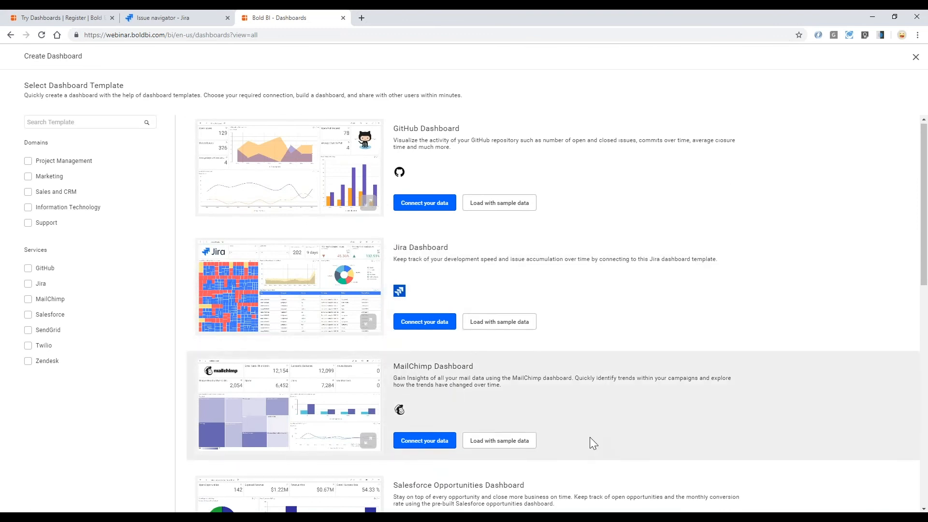
scroll(590, 437, down, 5)
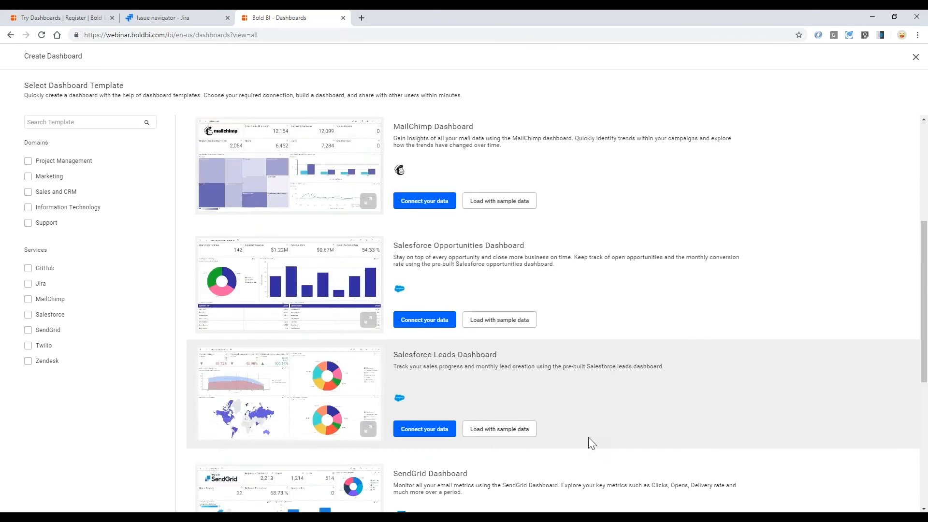
scroll(288, 374, down, 1)
scroll(288, 373, down, 6)
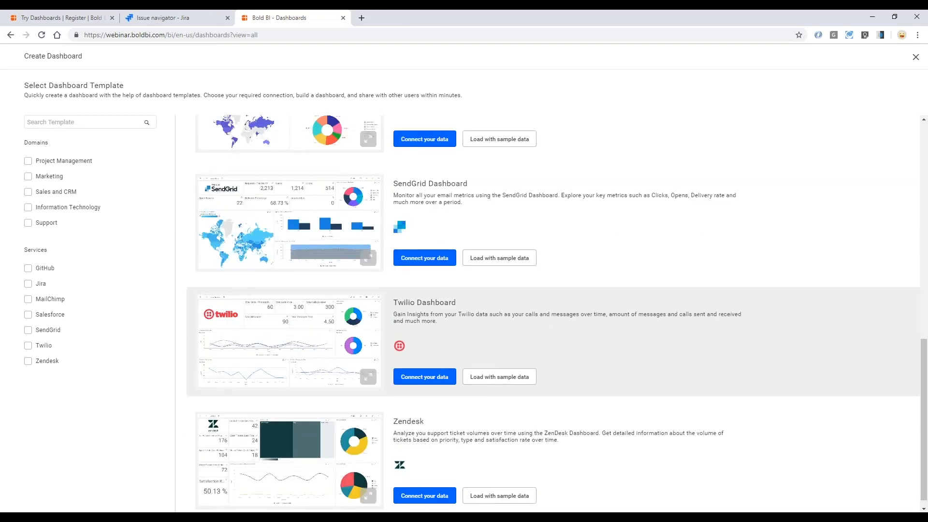
scroll(556, 342, up, 11)
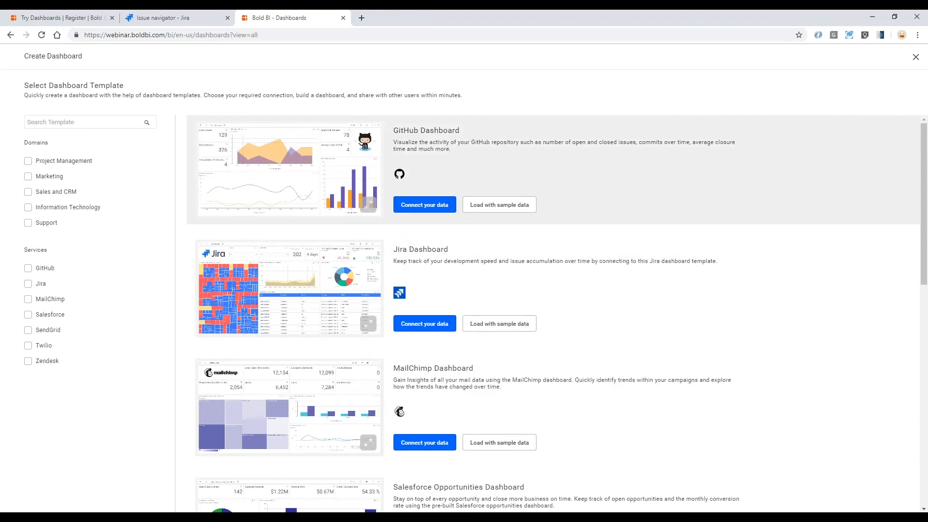
click(368, 205)
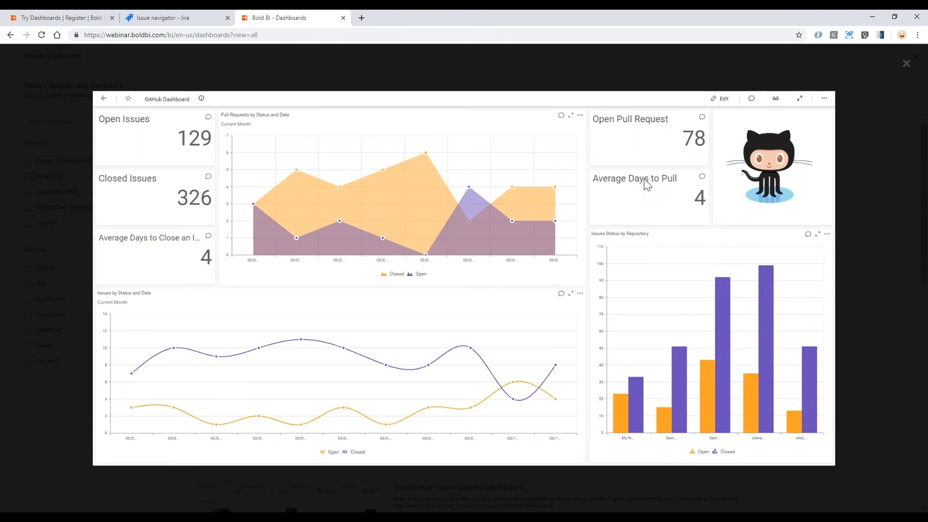
click(907, 65)
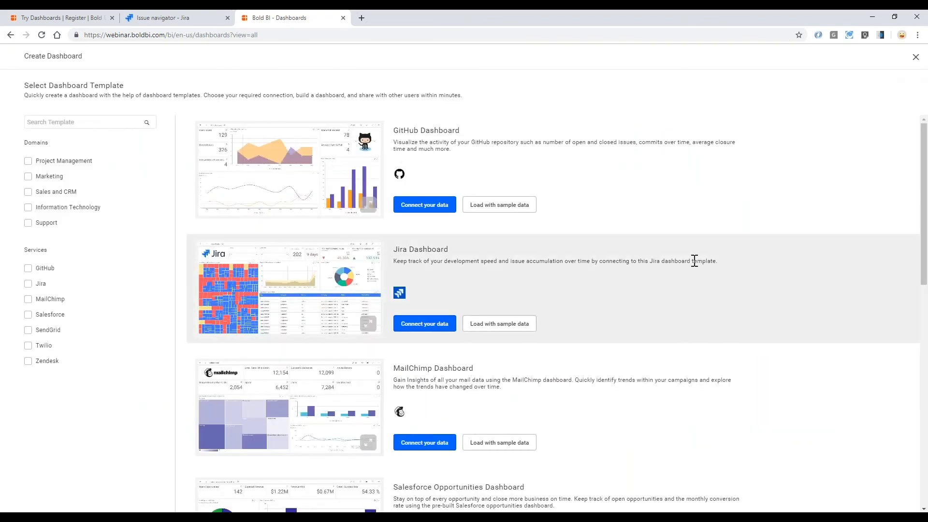
Look through the remaining templates and preview the Salesforce Opportunities Dashboard template, closing the preview when done
scroll(444, 227, down, 1)
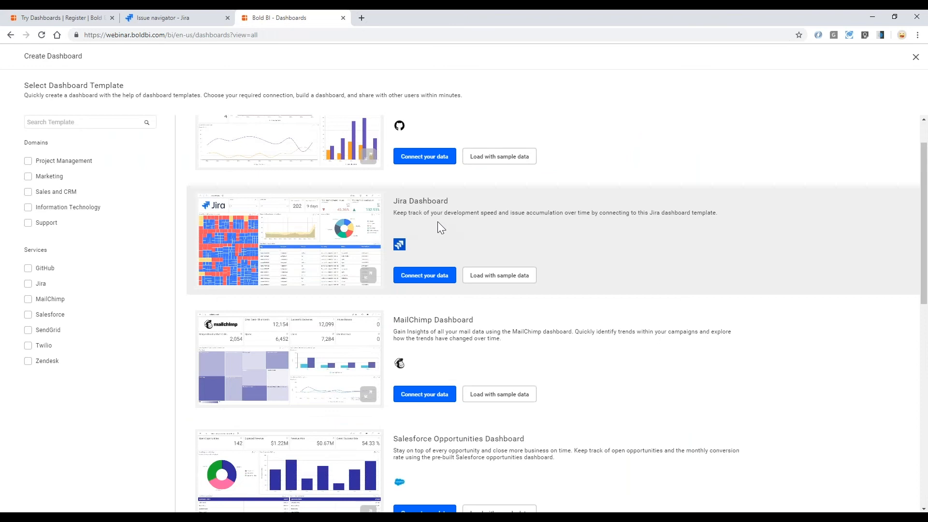
scroll(582, 282, down, 4)
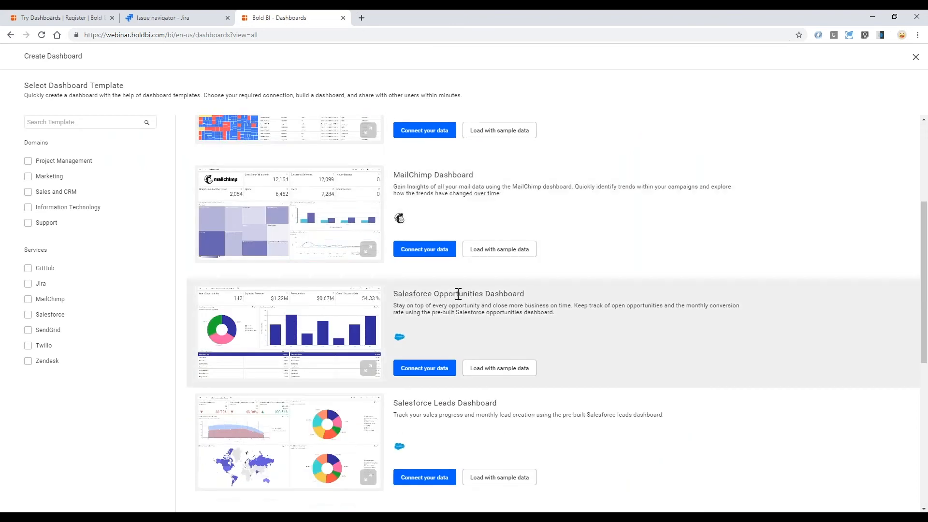
scroll(444, 380, down, 3)
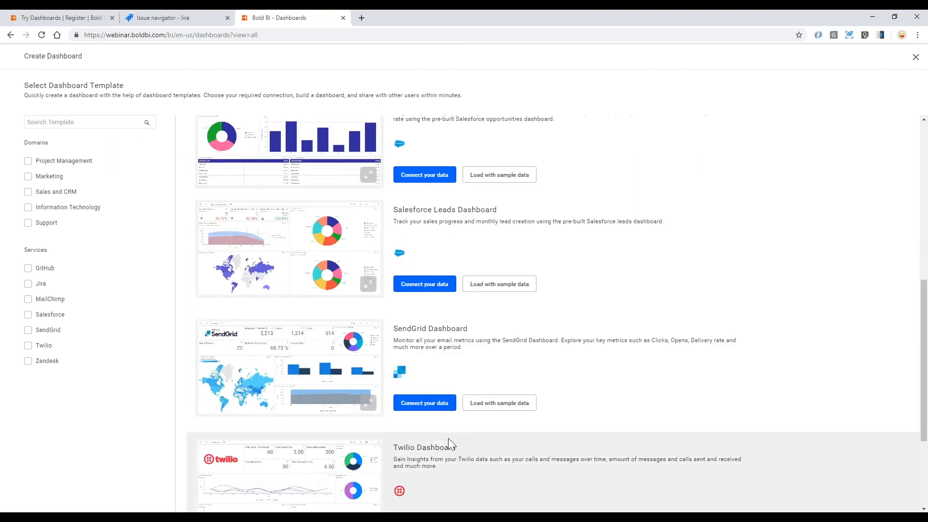
scroll(448, 441, down, 3)
scroll(434, 404, up, 7)
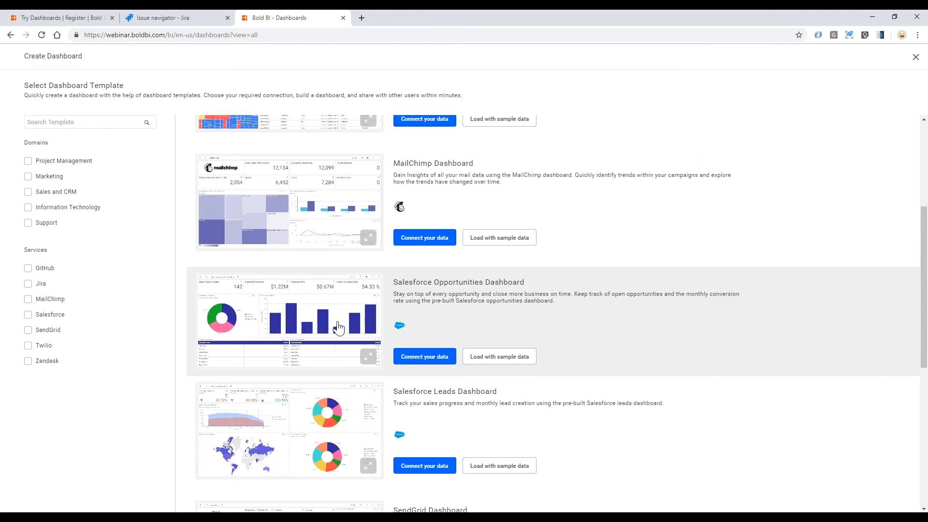
click(283, 324)
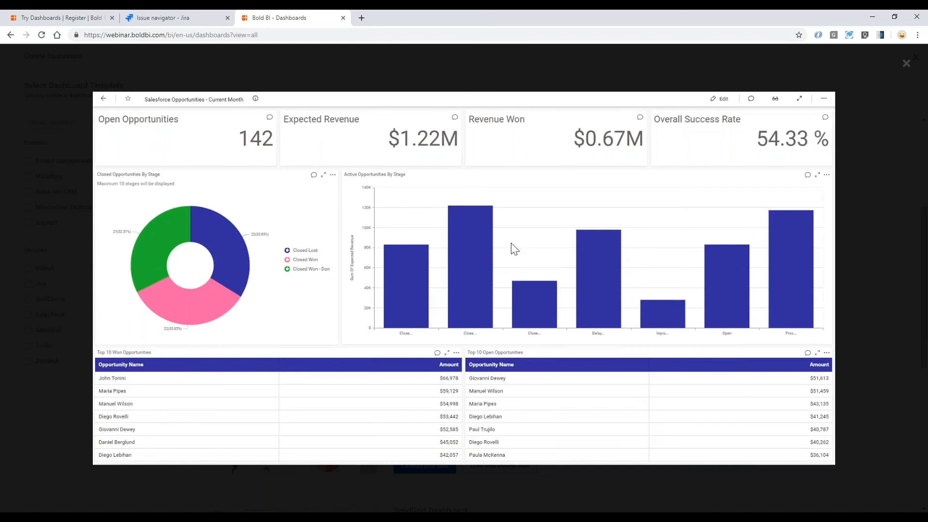
click(910, 62)
Create a dashboard from the GitHub Dashboard template with sample data and open it
scroll(645, 290, up, 4)
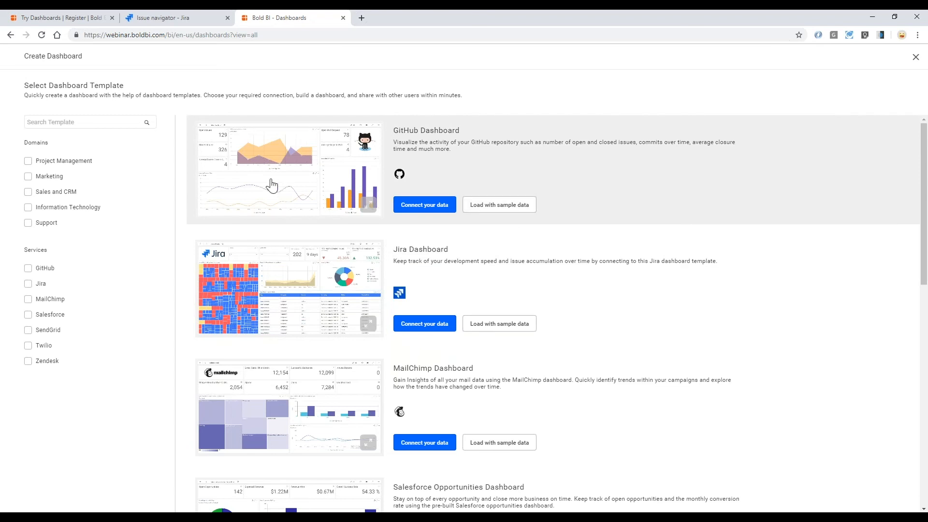
click(506, 209)
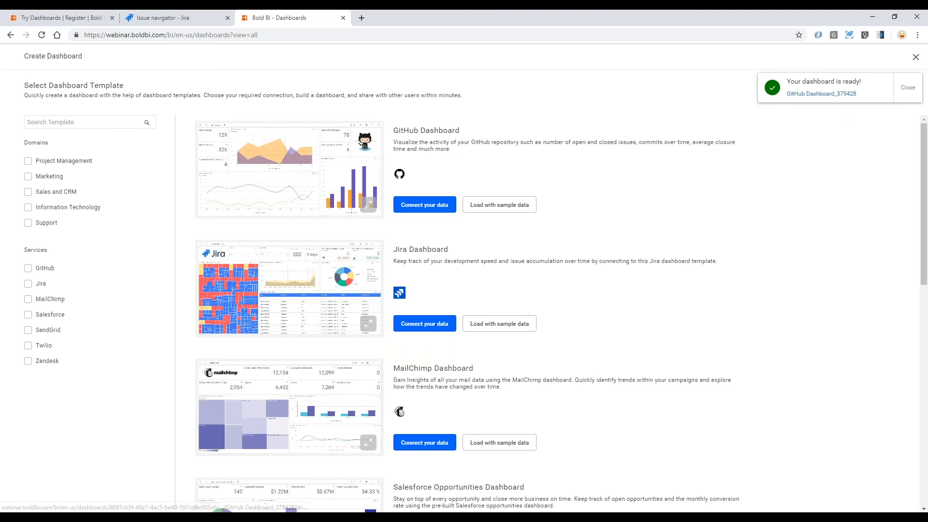
click(813, 95)
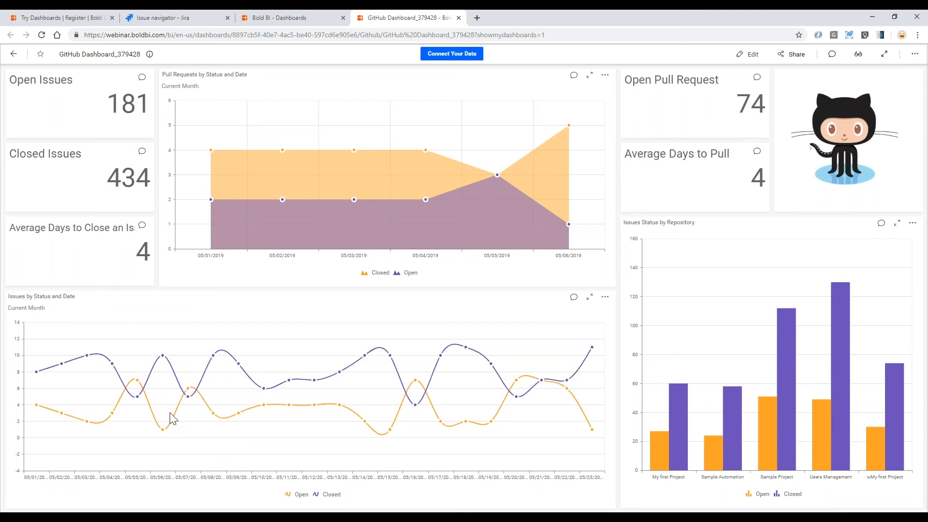
Inspect the repository and account fields required to connect own GitHub data, and close the authentication window without connecting
mouse_move(83, 106)
click(455, 57)
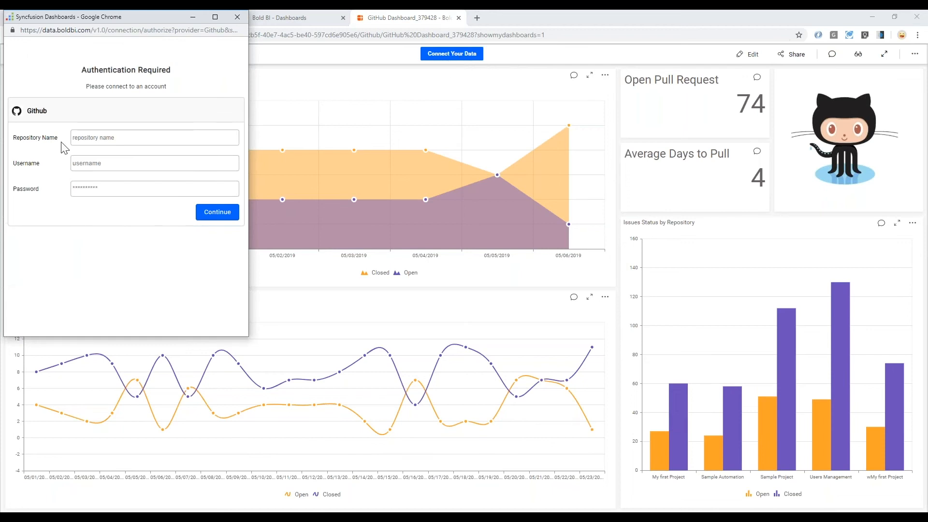
click(95, 139)
click(99, 160)
click(83, 212)
click(242, 20)
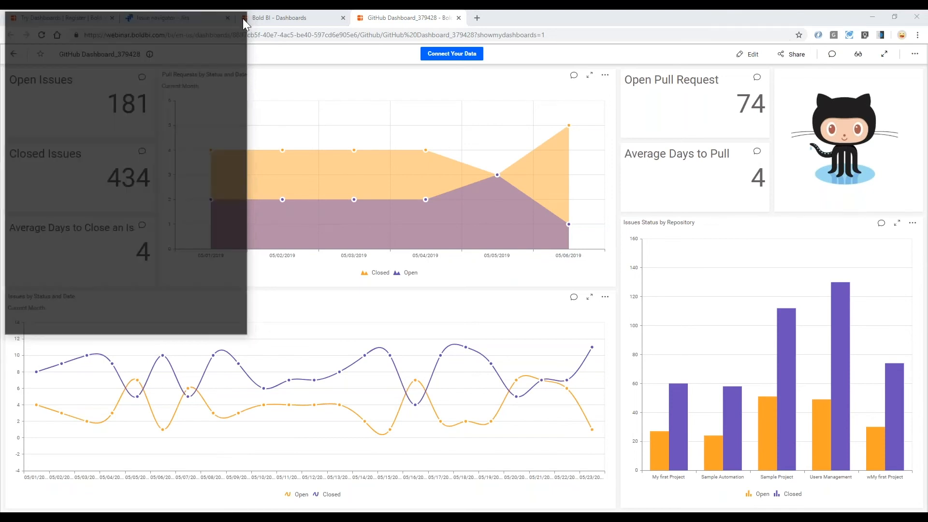
Create a dashboard from the Salesforce Opportunities Dashboard template with sample data and check its account connection window, closing it without connecting
click(291, 20)
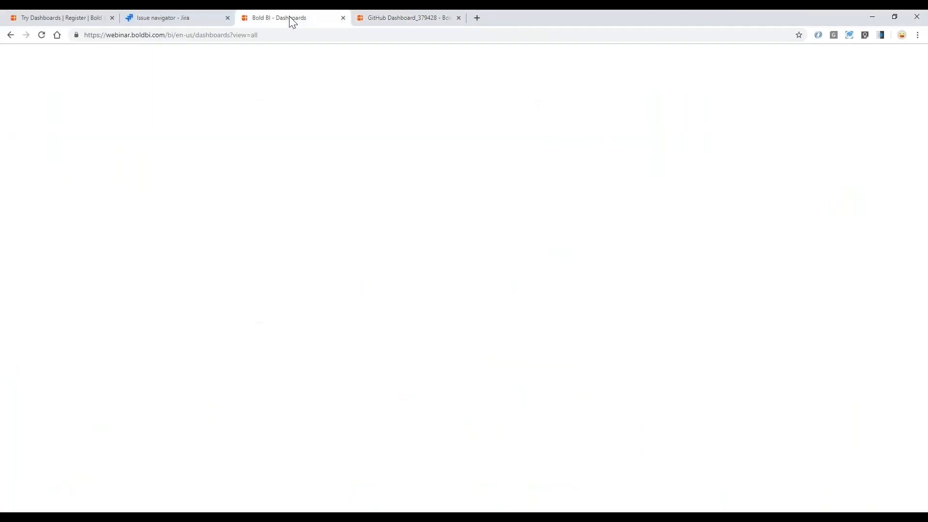
scroll(588, 286, down, 1)
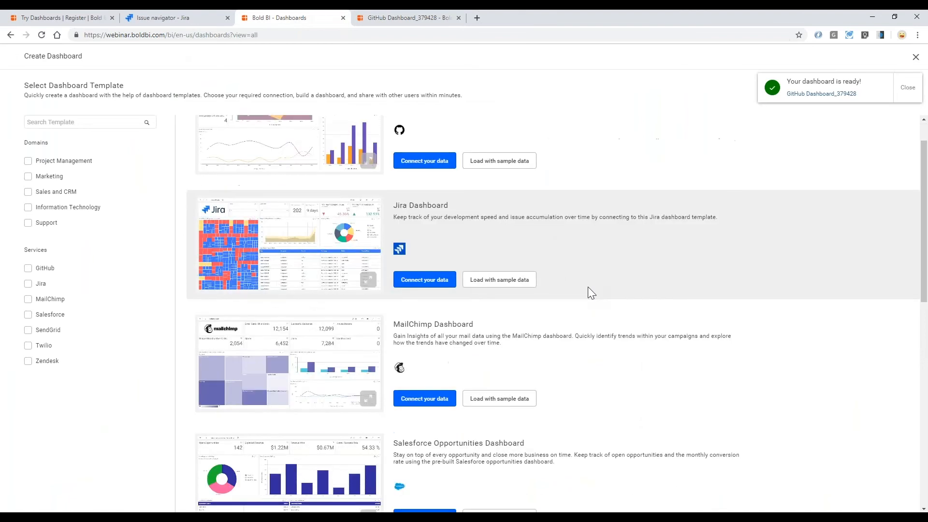
scroll(588, 286, down, 6)
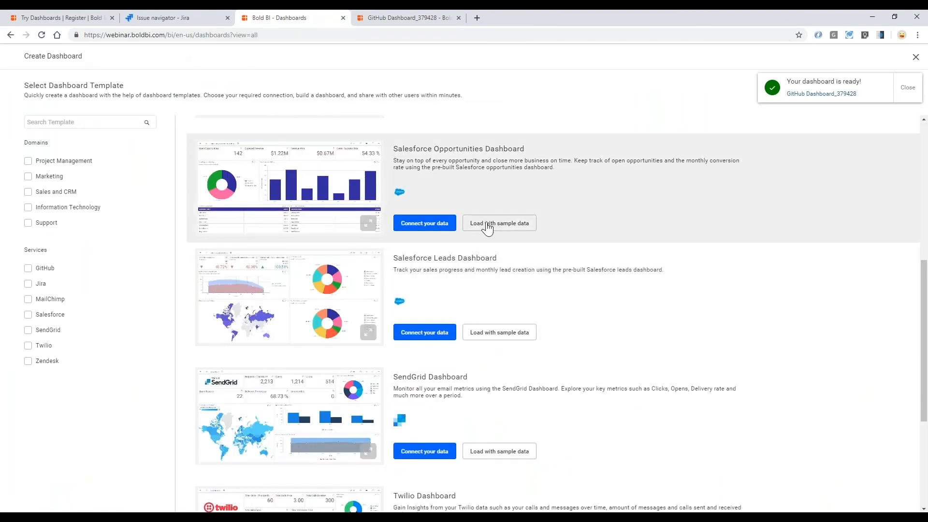
click(487, 225)
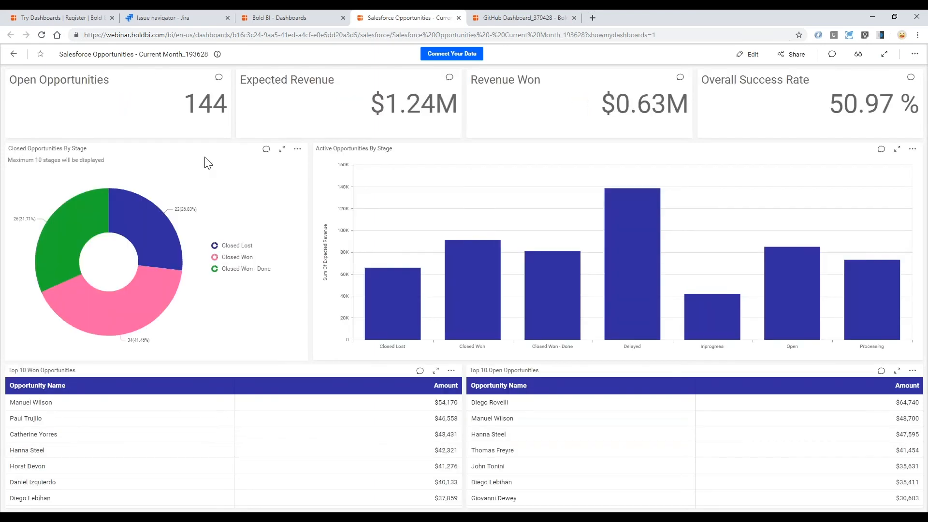
click(458, 57)
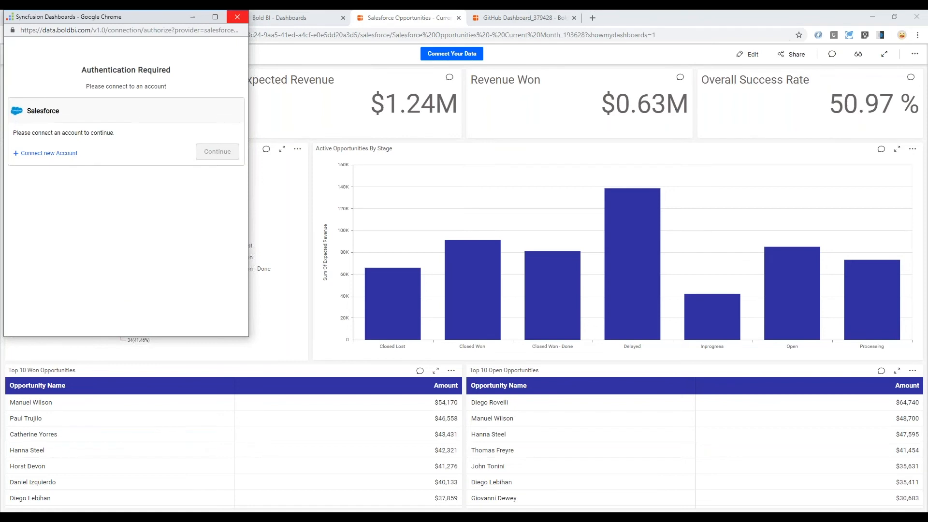
click(237, 17)
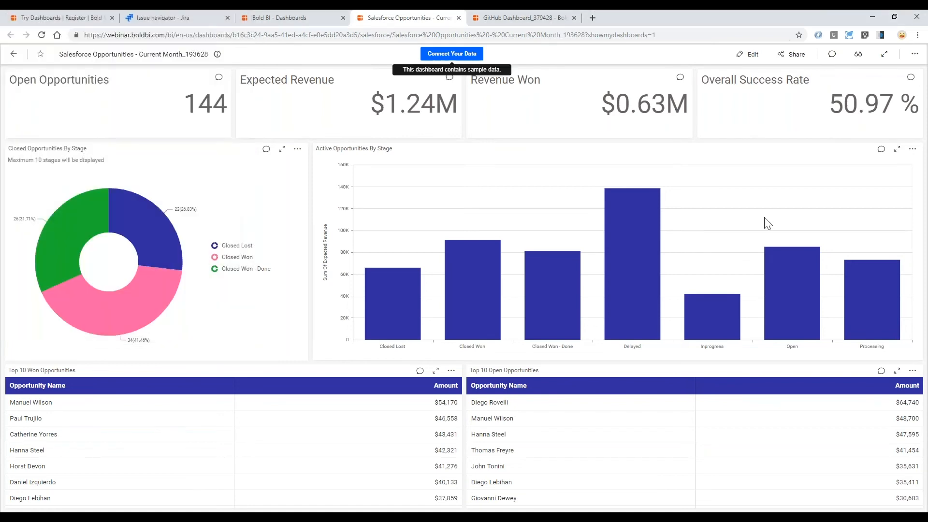
Return to the dashboard templates and start connecting own data to the Jira Dashboard template
click(291, 21)
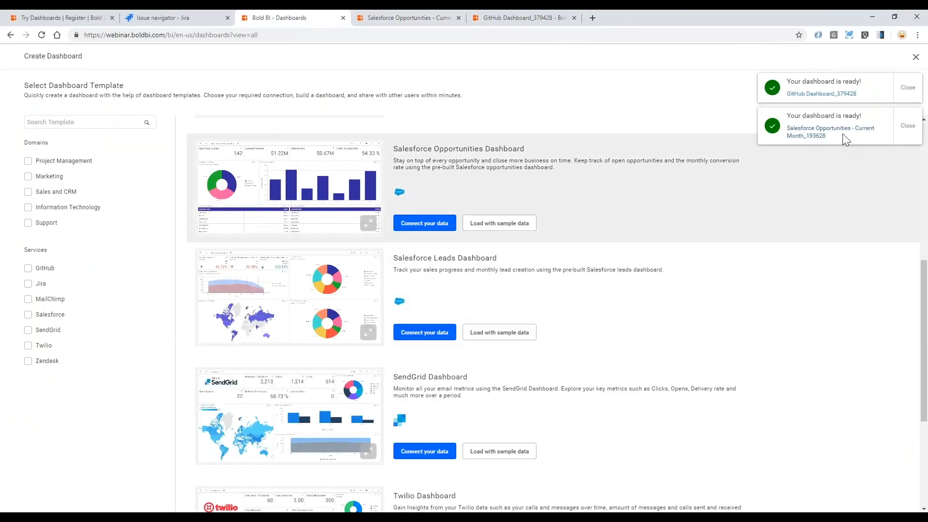
scroll(665, 325, down, 4)
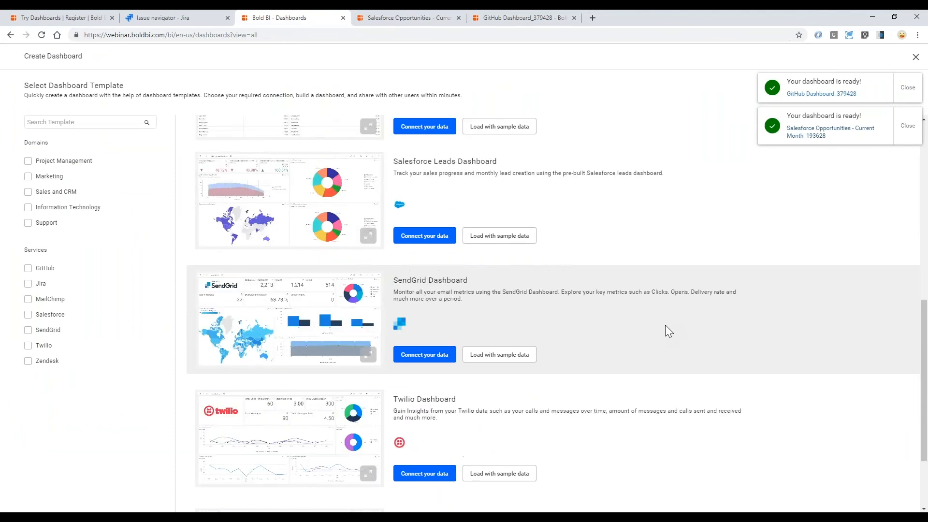
scroll(665, 326, up, 10)
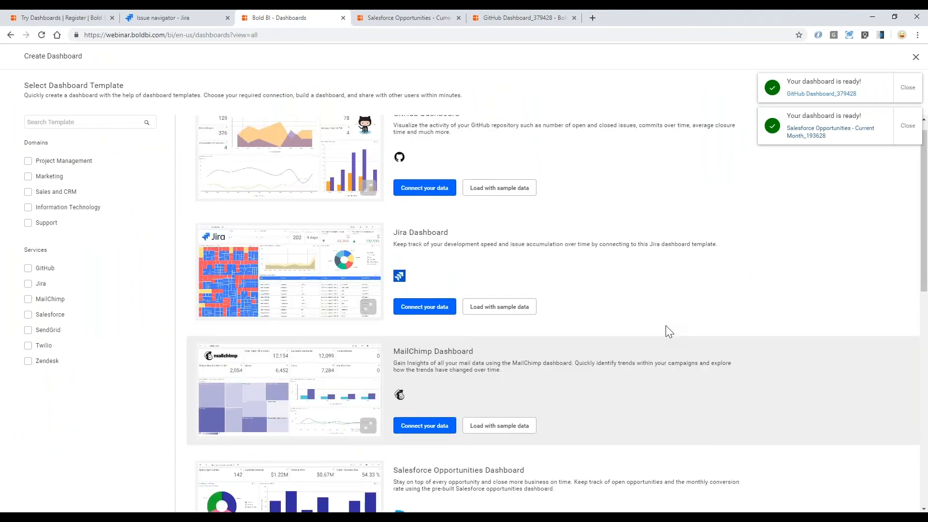
scroll(666, 332, up, 1)
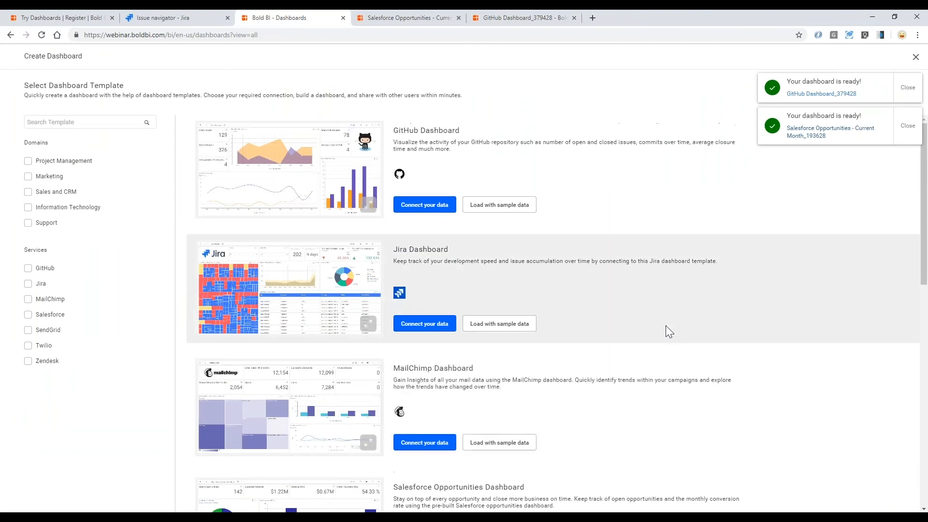
click(428, 328)
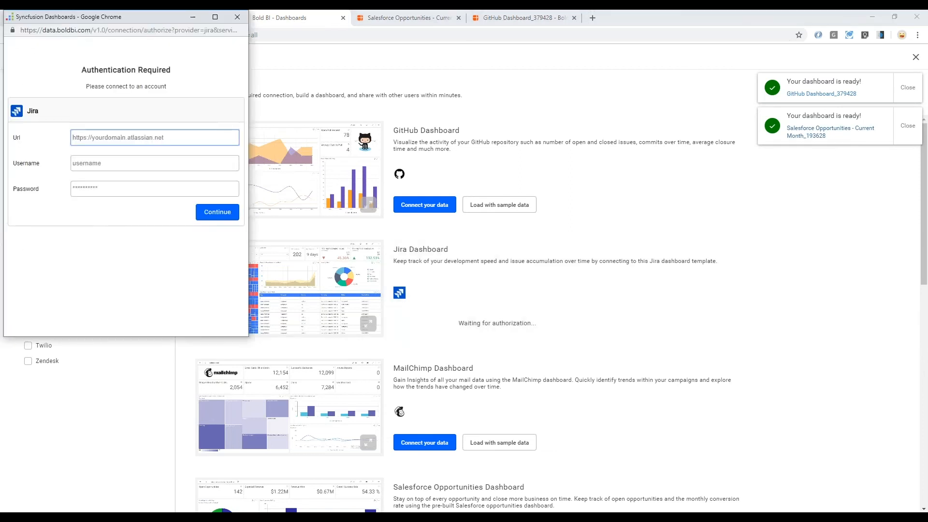
click(154, 137)
text(https://syncdemo.atlassian.net)
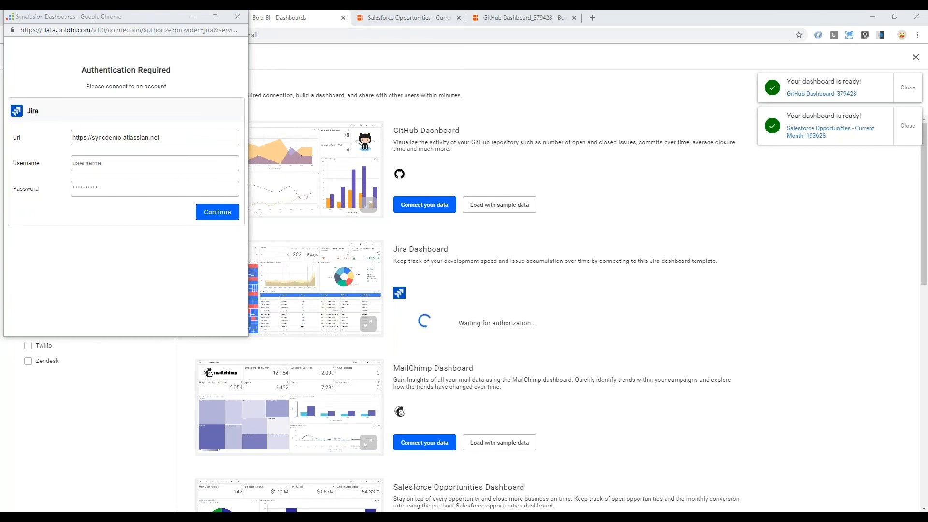
click(130, 163)
key(ctrl+v)
click(160, 189)
key(ctrl+v)
click(220, 216)
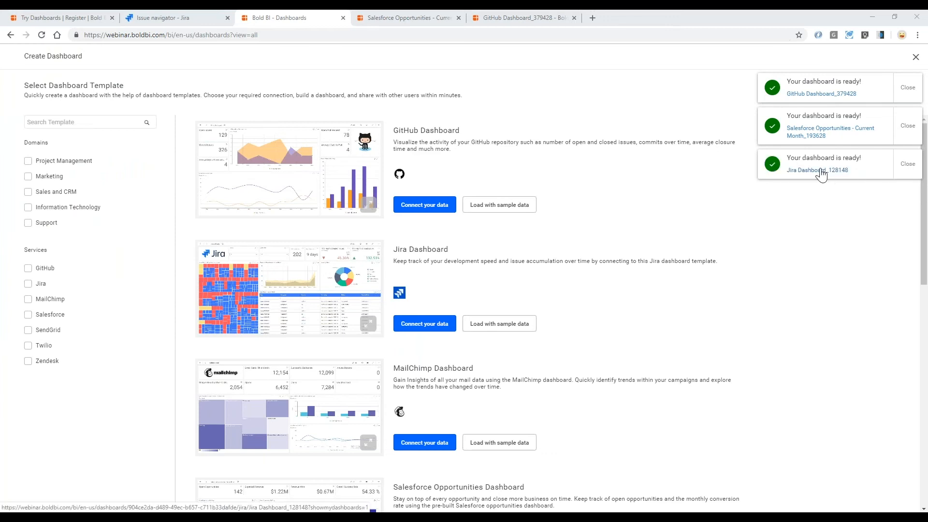
click(821, 172)
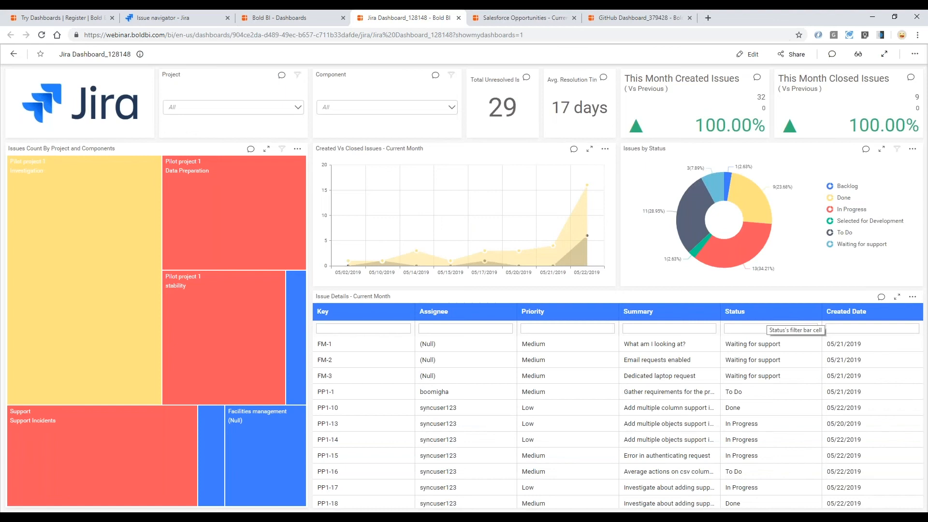
Compare the new Jira dashboard with the issue list in Jira and view the options of its Project and Component filters
click(172, 14)
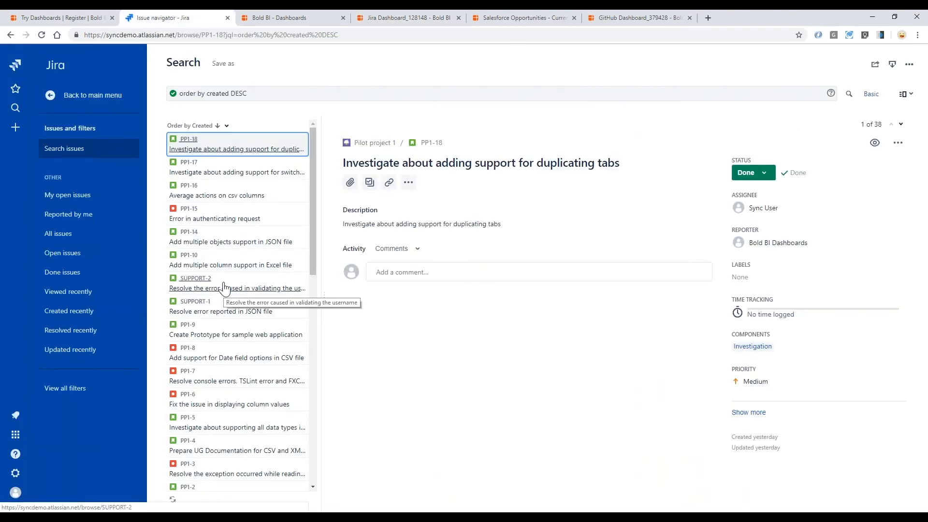
click(414, 15)
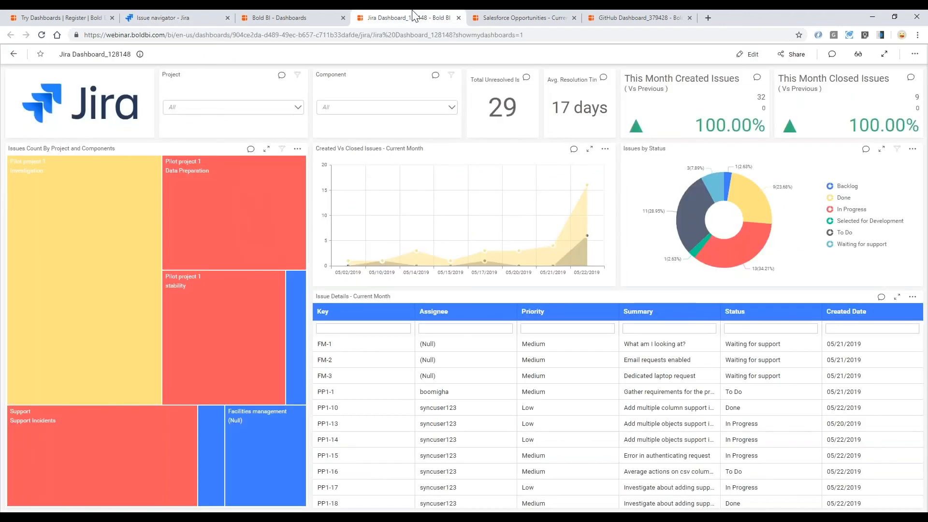
click(298, 108)
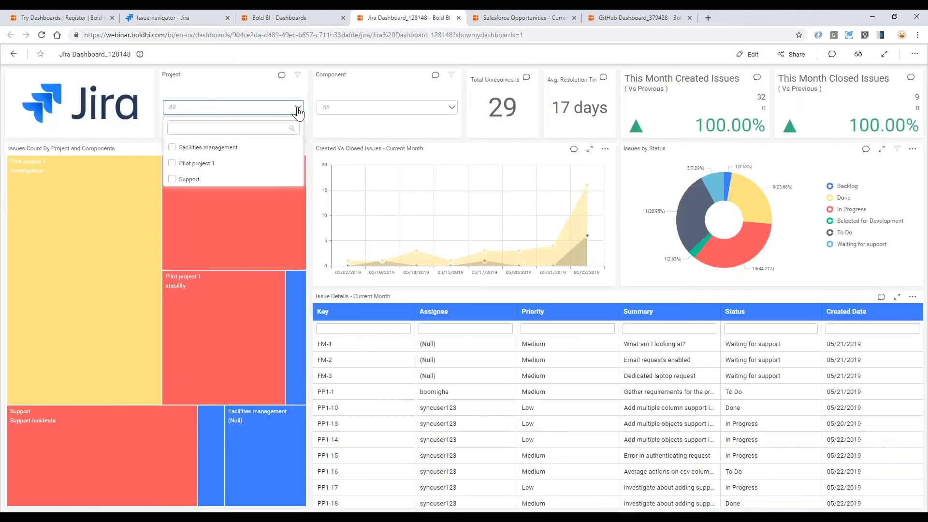
click(451, 108)
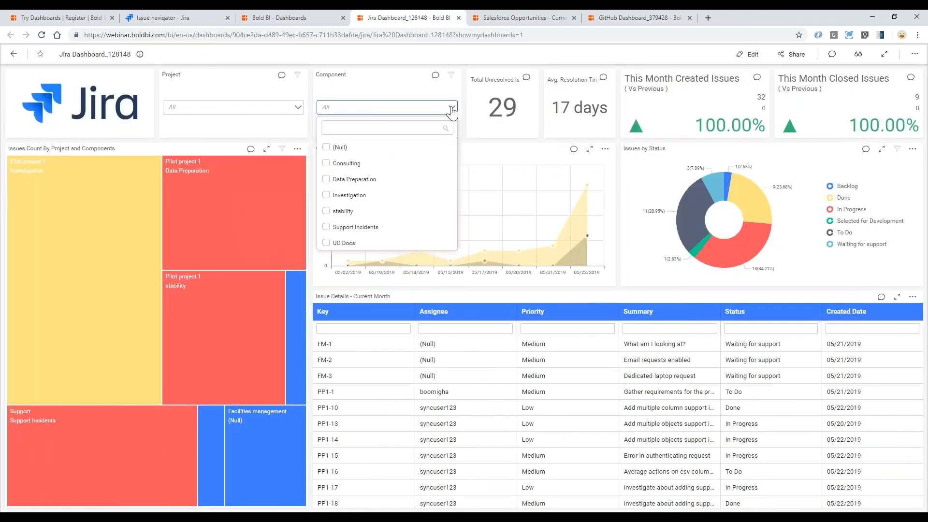
Examine the Jira dashboard's issue cards, the Issues by Status chart and the rows of the Issue Details - Current Month table
click(452, 109)
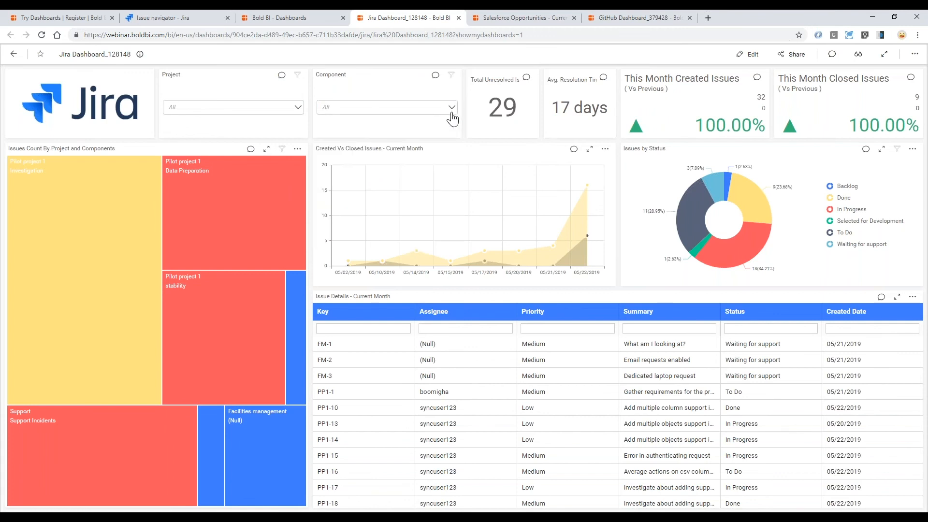
mouse_move(655, 112)
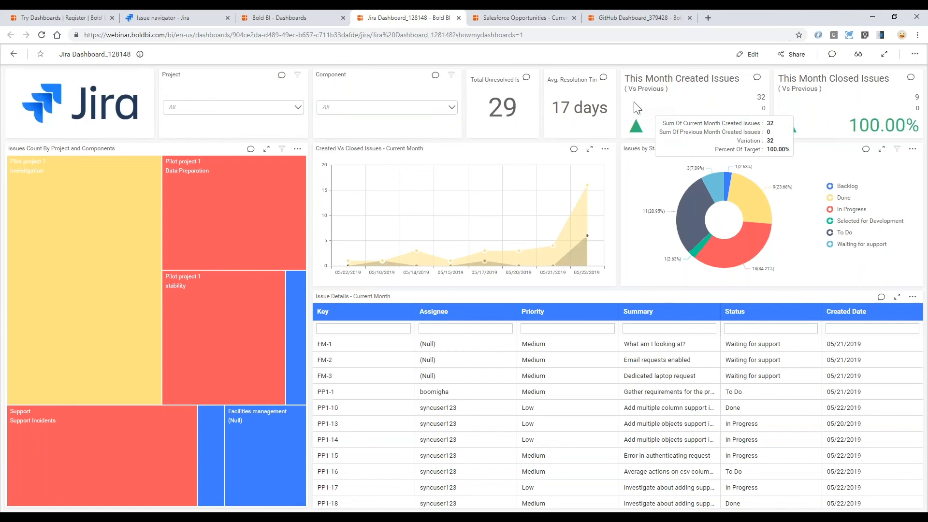
mouse_move(30, 171)
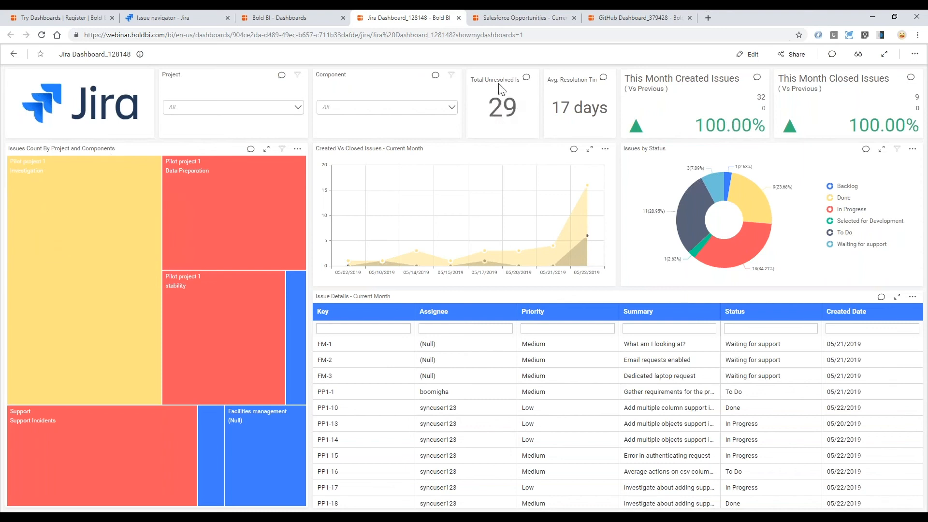
mouse_move(573, 92)
mouse_move(749, 187)
mouse_move(767, 243)
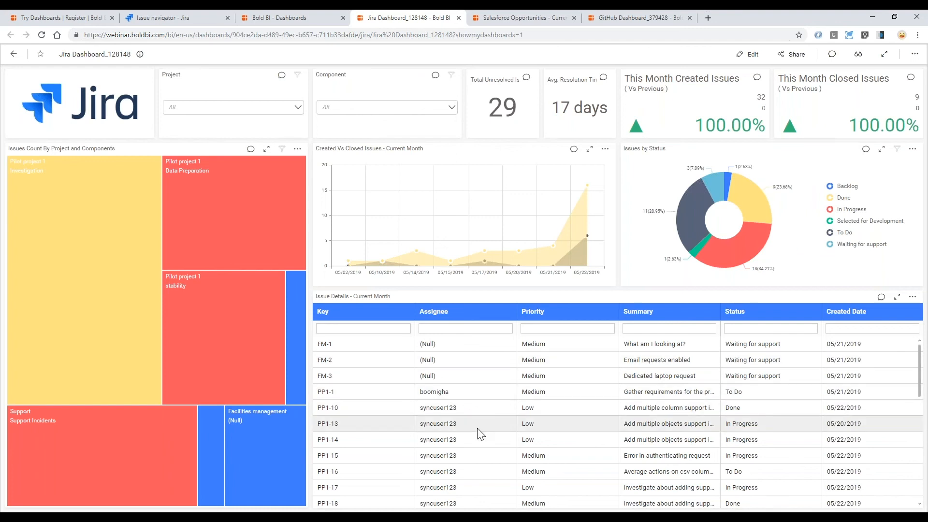
scroll(477, 429, down, 6)
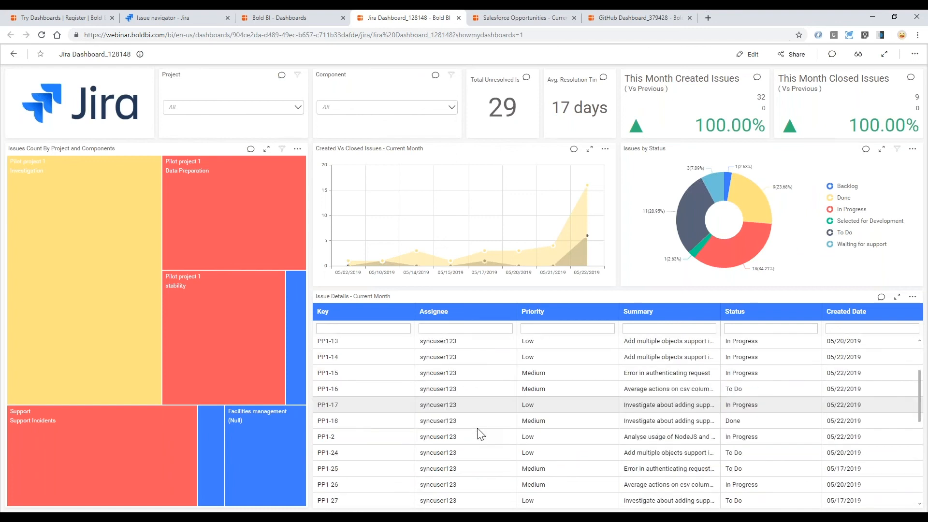
scroll(478, 429, up, 6)
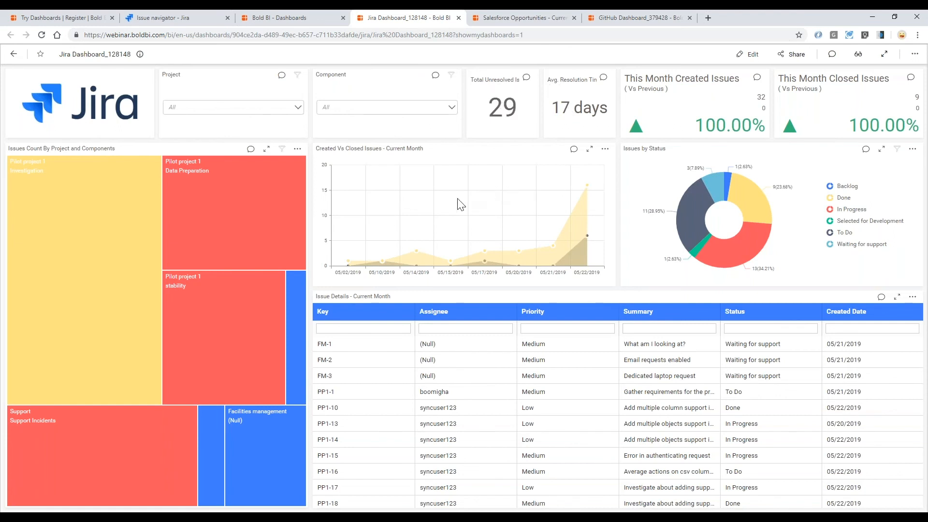
Edit the Jira dashboard, narrowing the Issues by Status chart and widening the Created Vs Closed Issues chart beside it
click(752, 57)
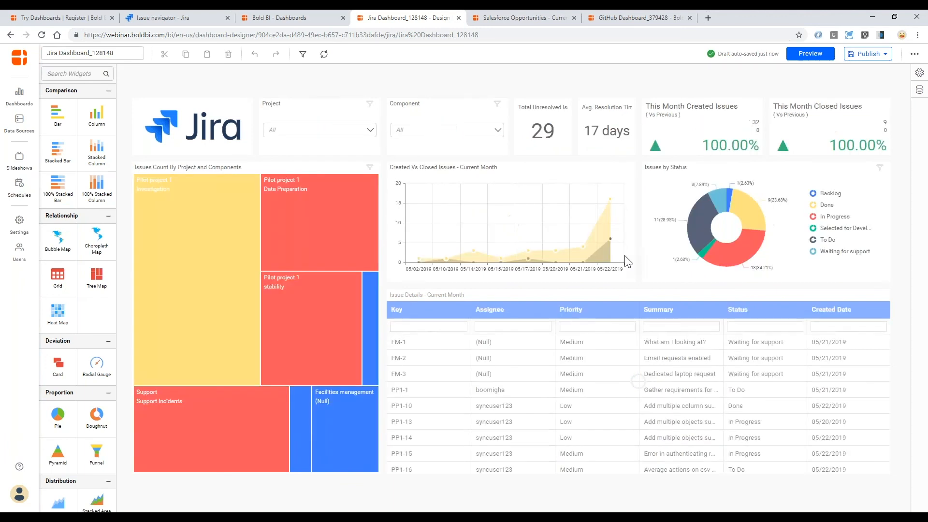
click(700, 243)
drag(643, 221, 717, 241)
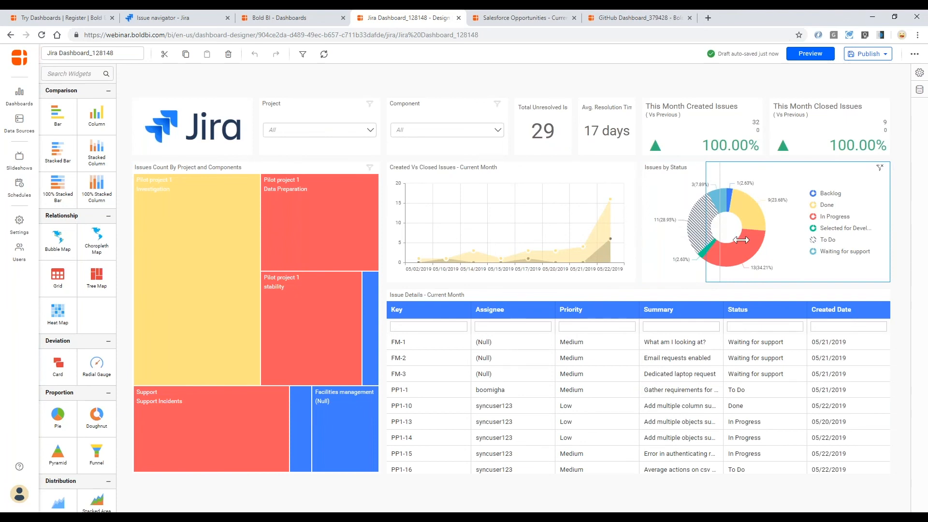
click(592, 245)
drag(636, 221, 699, 221)
Delete the Created Vs Closed Issues - Current Month chart from the dashboard
click(658, 131)
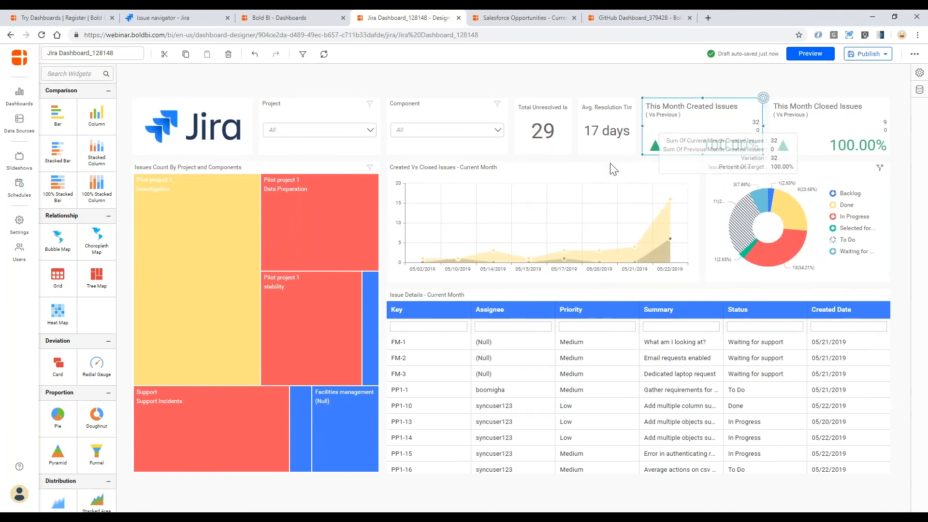
click(594, 205)
key(Delete)
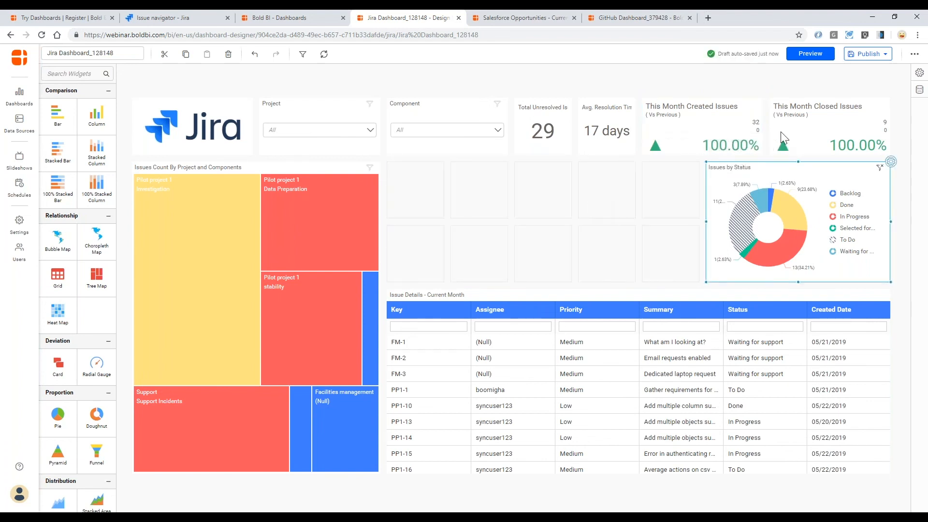
Add the existing Employees data source to the Jira dashboard
click(919, 91)
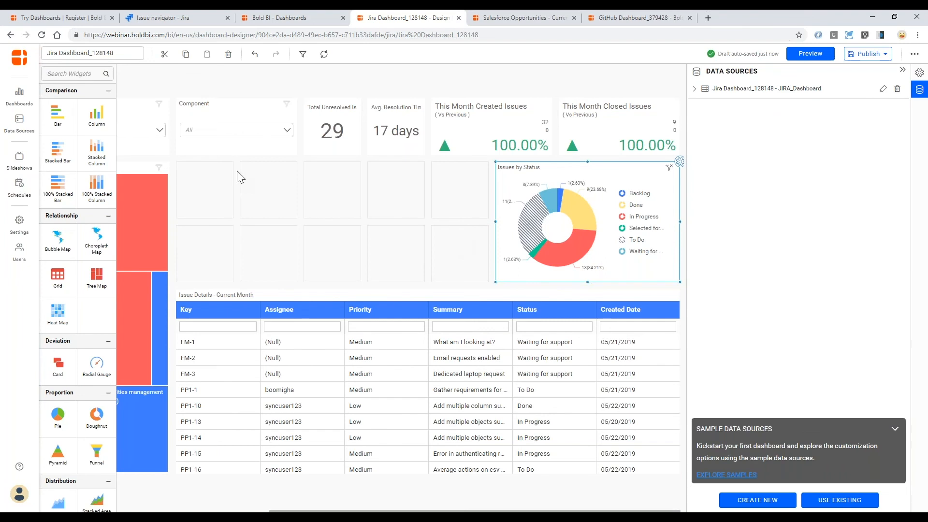
click(841, 503)
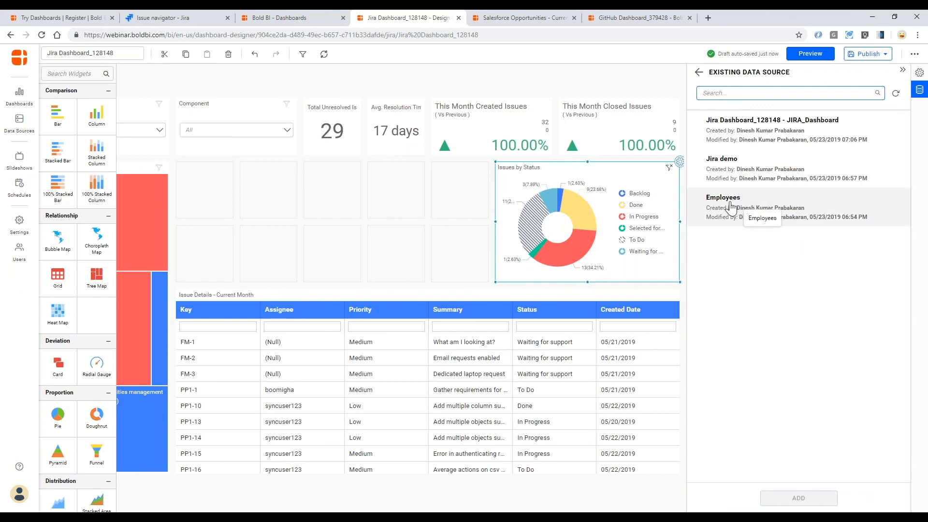
click(735, 205)
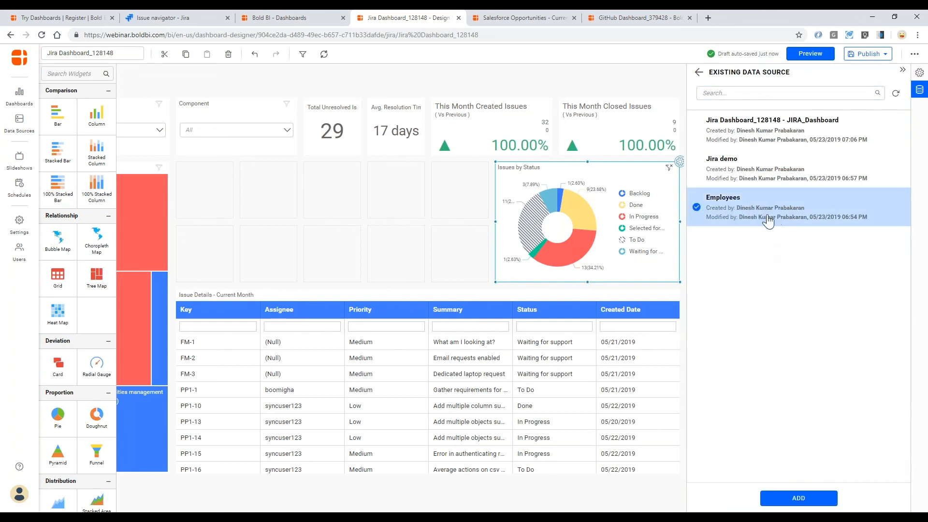
click(799, 498)
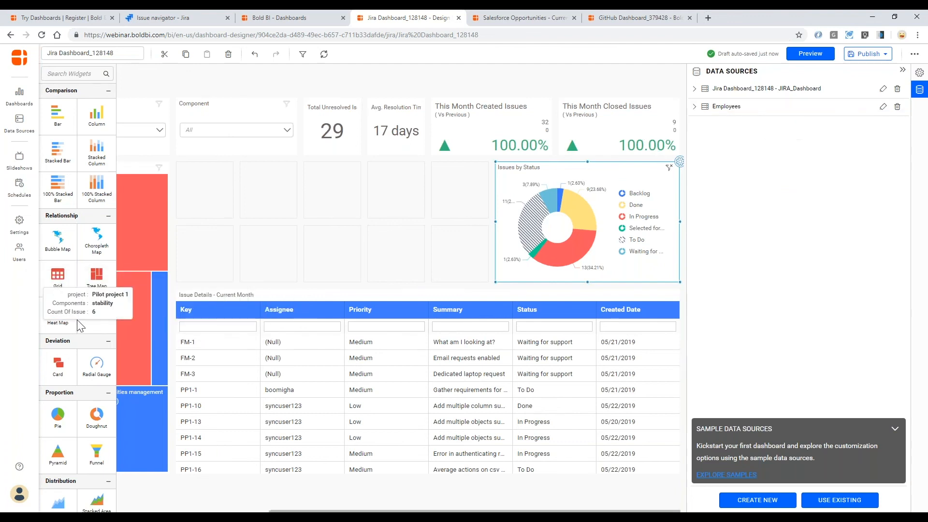
Place a Grid widget in the empty area beside Issues by Status, enlarge it to fill the space and open its properties
drag(57, 275, 196, 178)
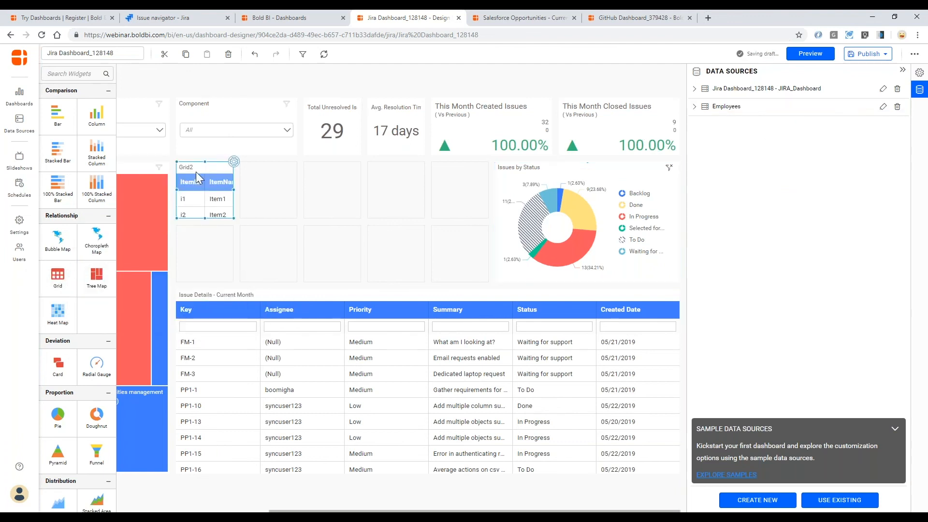
drag(234, 218, 456, 256)
click(489, 163)
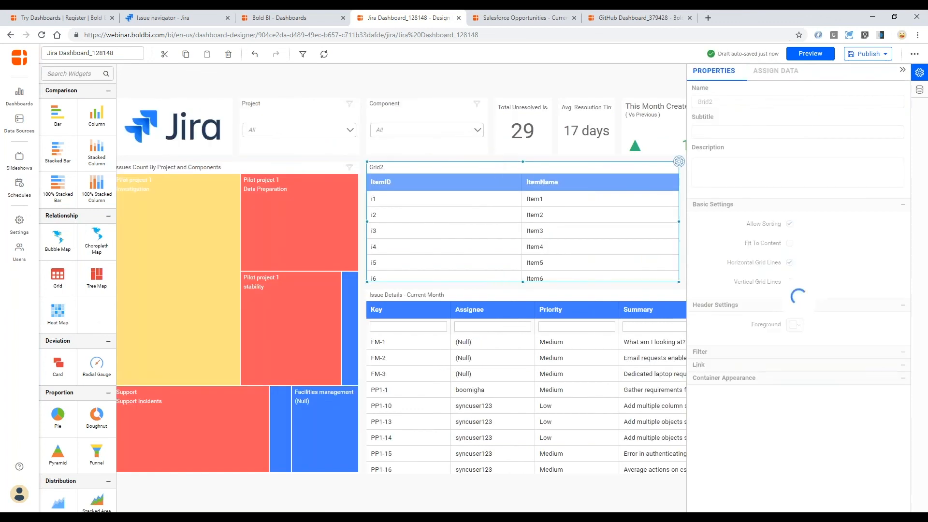
Bind the new grid to the Employees data source with Name and Designation as its columns
click(777, 71)
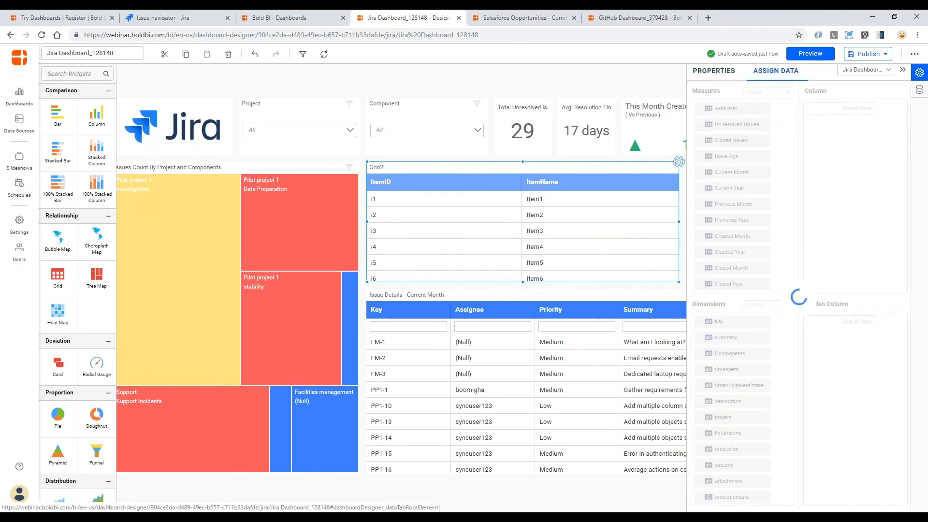
click(873, 71)
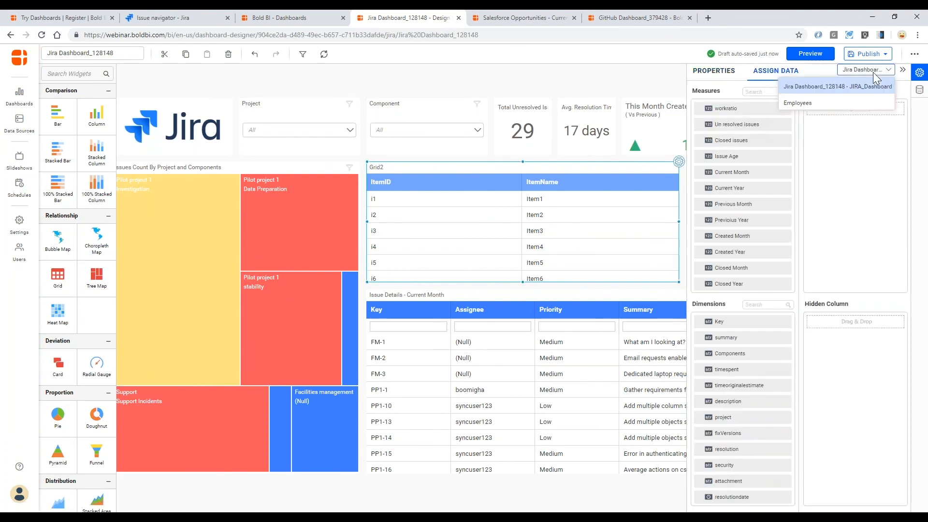
click(847, 101)
drag(725, 321, 801, 108)
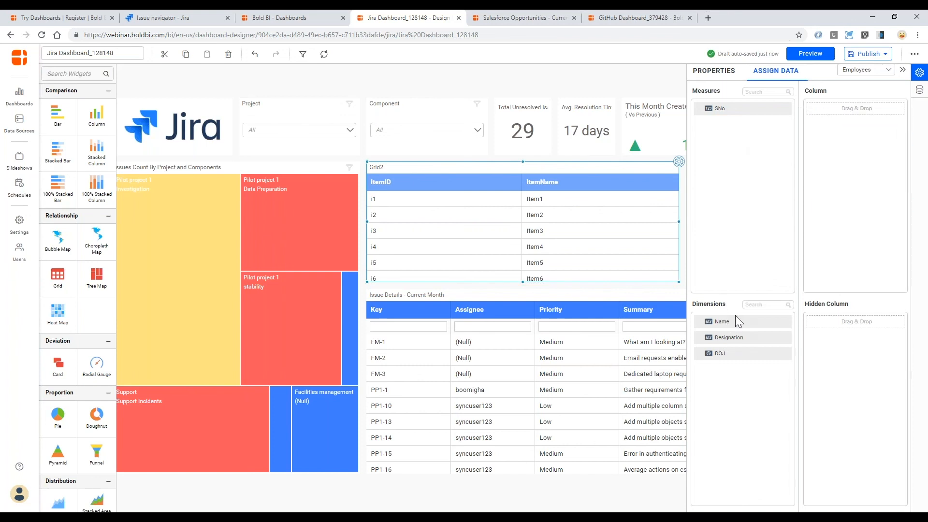
drag(737, 323, 813, 123)
right_click(813, 123)
click(763, 226)
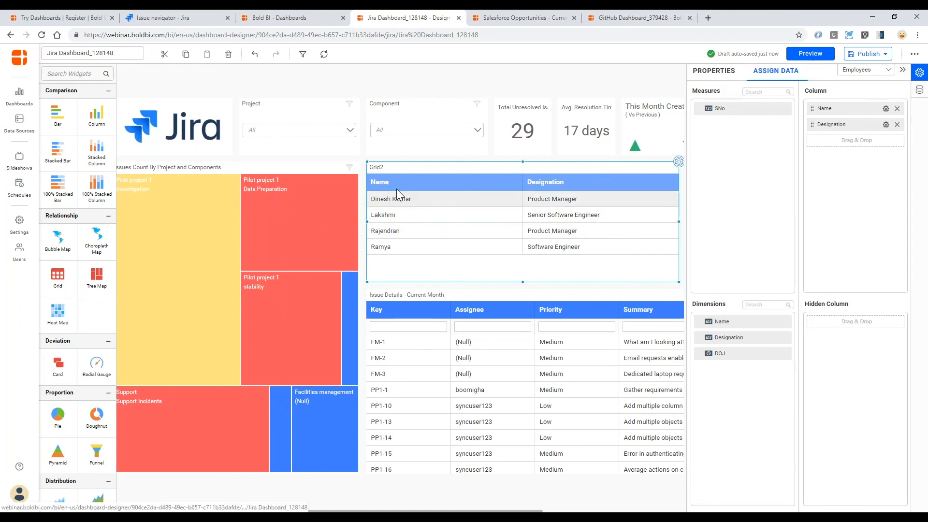
Rename the new grid widget as Employees
click(716, 77)
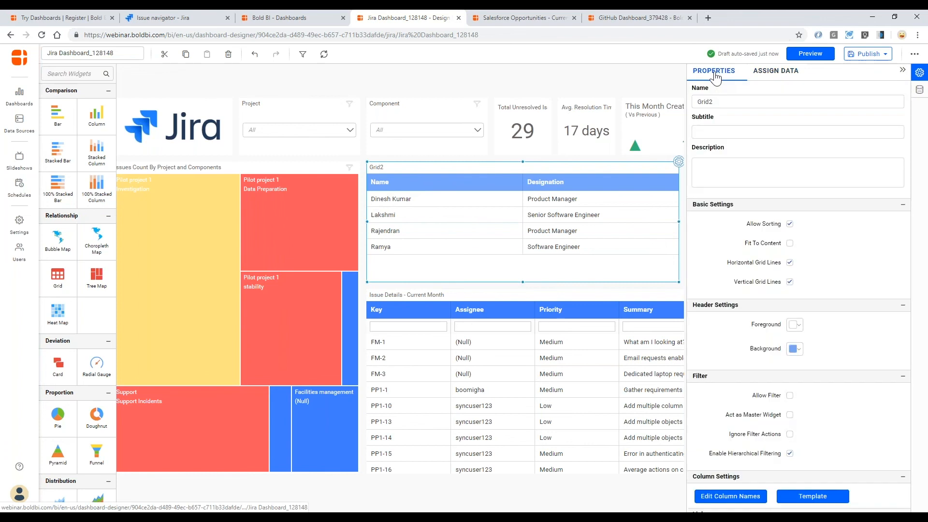
drag(719, 100, 690, 103)
text(Employees)
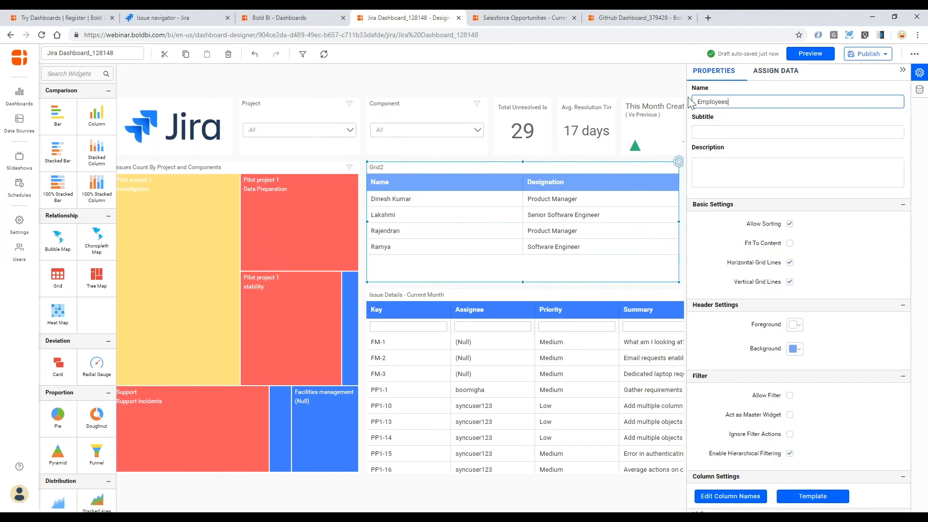
key(Tab)
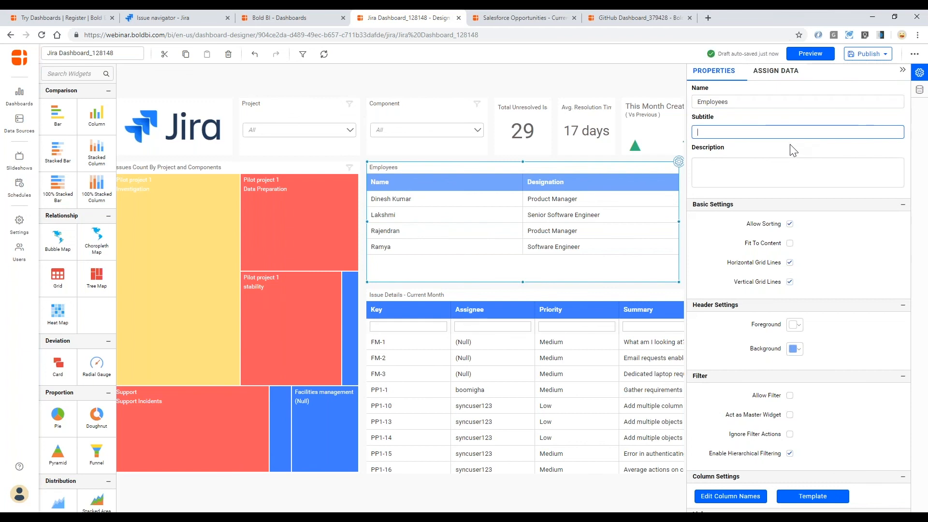
Turn off the horizontal and vertical grid lines of the Employees grid
scroll(790, 145, down, 3)
click(790, 152)
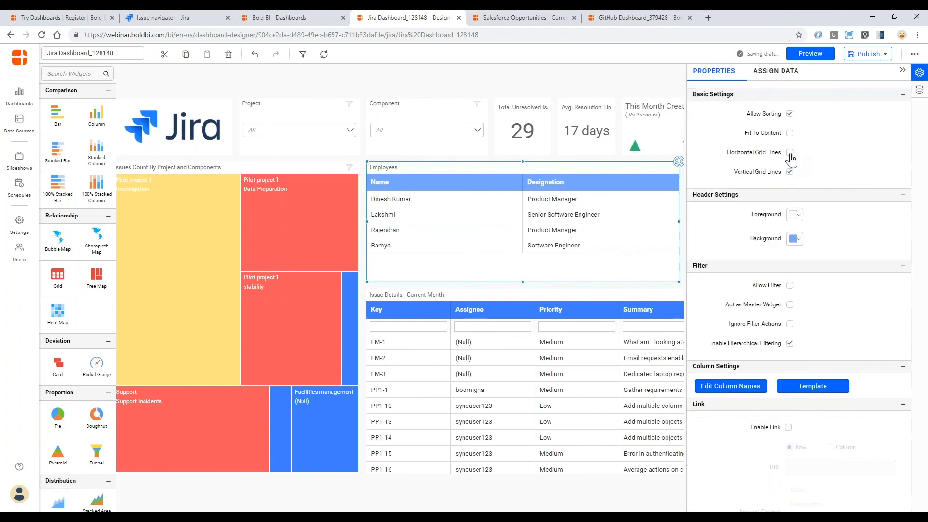
click(790, 171)
scroll(832, 199, down, 1)
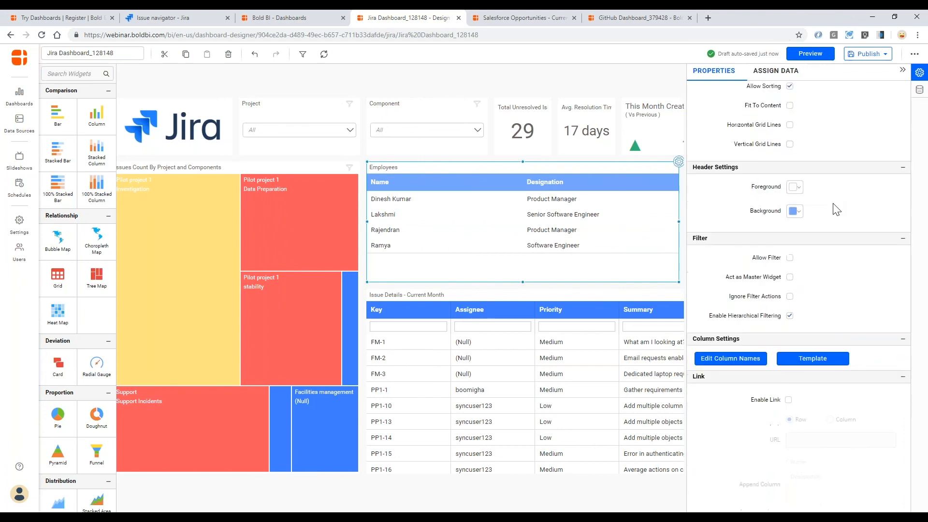
Set the Employees grid's header background colour to light blue, rgba(70,199,244,1)
click(795, 211)
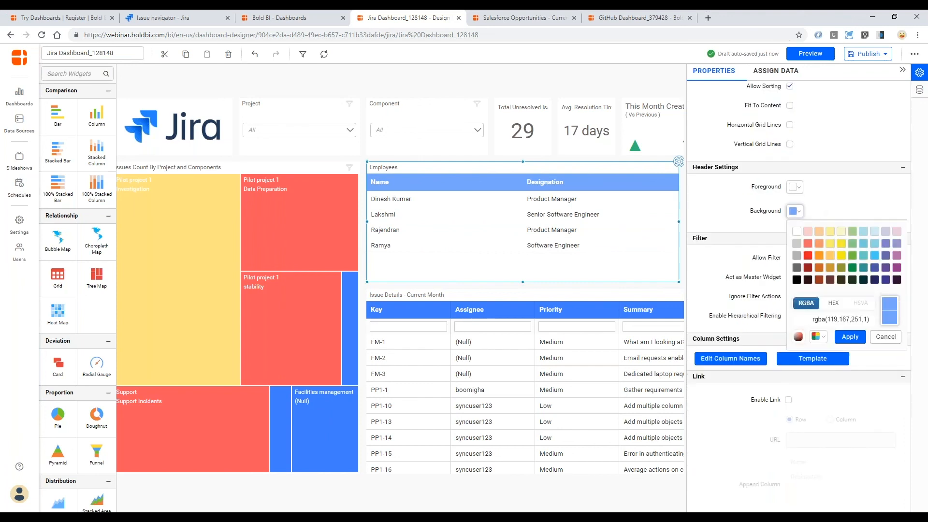
click(808, 244)
click(851, 256)
click(875, 255)
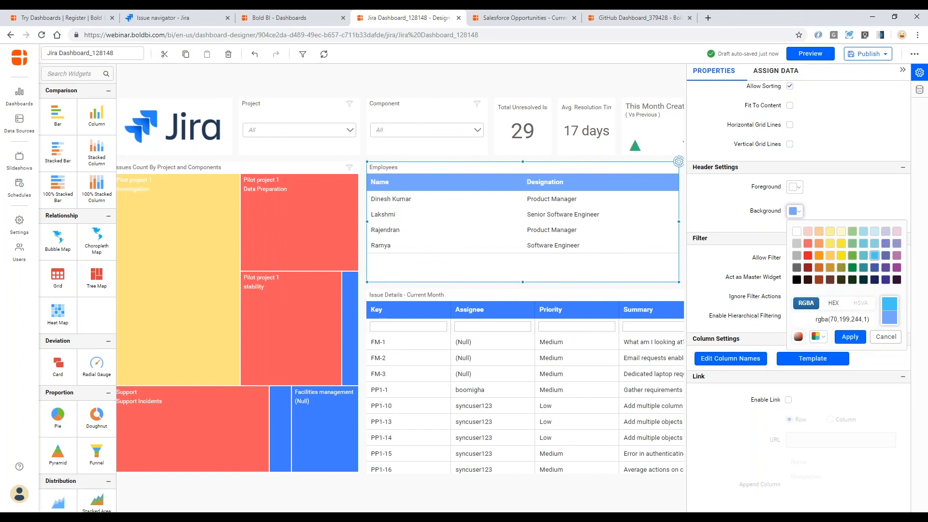
click(850, 337)
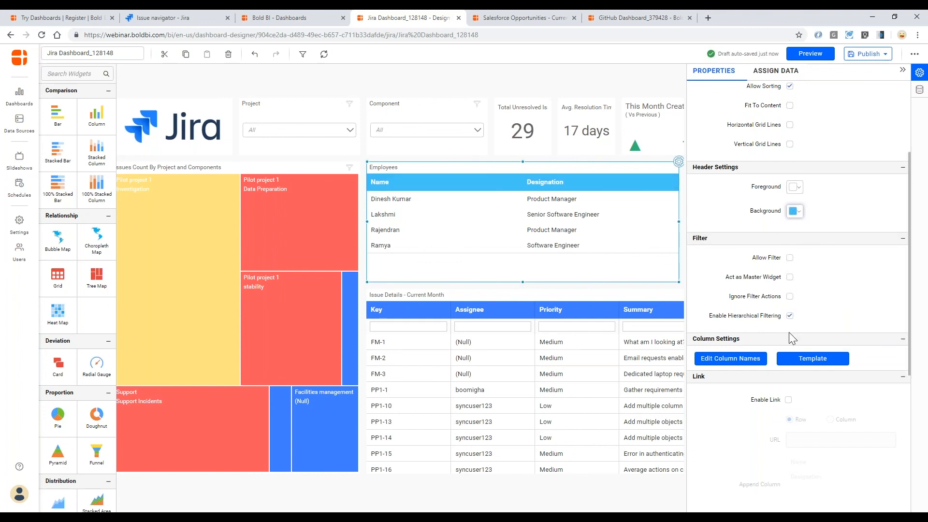
Rename the Employees grid's columns to Employee Name and Current Designation
click(742, 363)
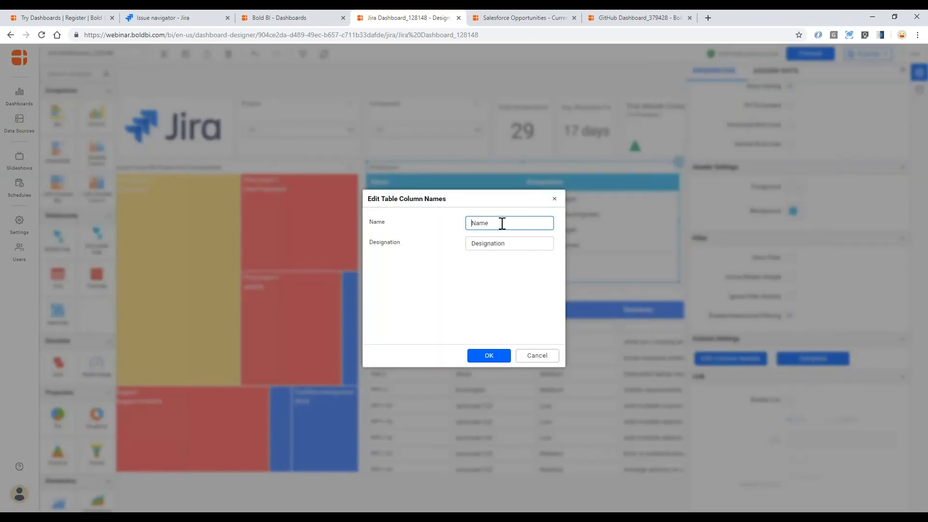
text(Employee)
key(Tab)
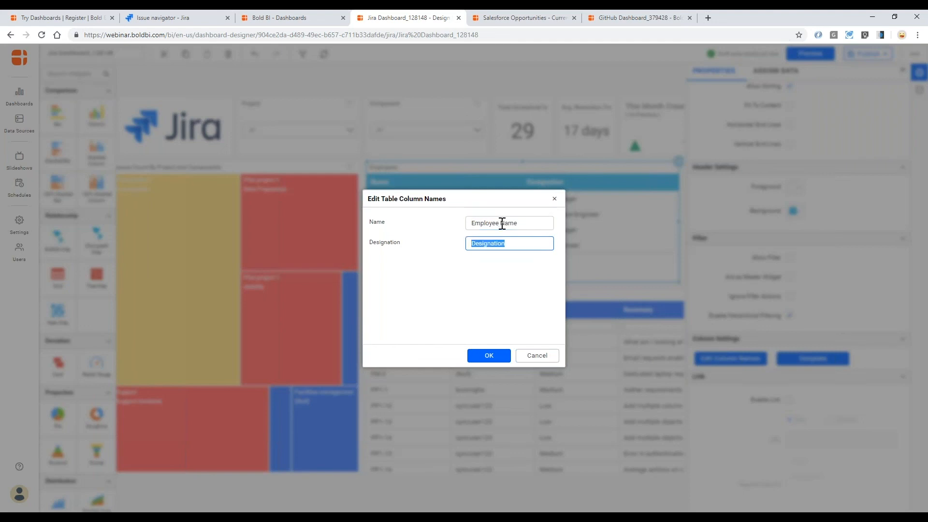
key(Home)
text(Current)
click(483, 357)
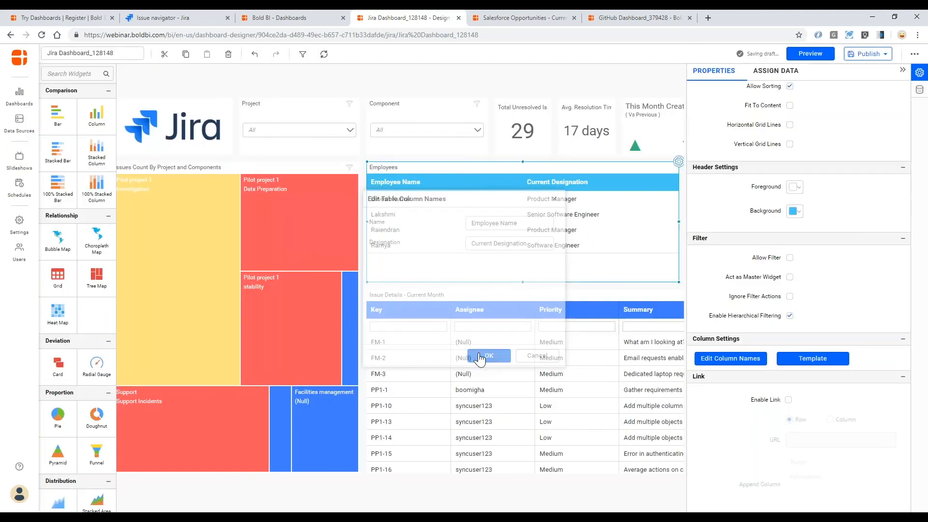
Preview the edited Jira dashboard, check the Employees grid in its layout and close the preview
scroll(758, 322, down, 6)
scroll(758, 319, up, 5)
scroll(757, 318, up, 5)
click(810, 54)
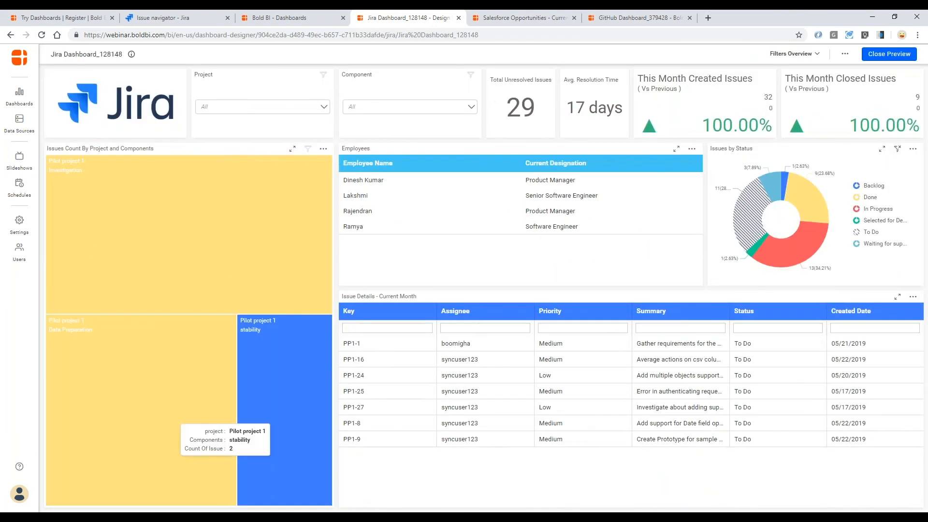
click(881, 57)
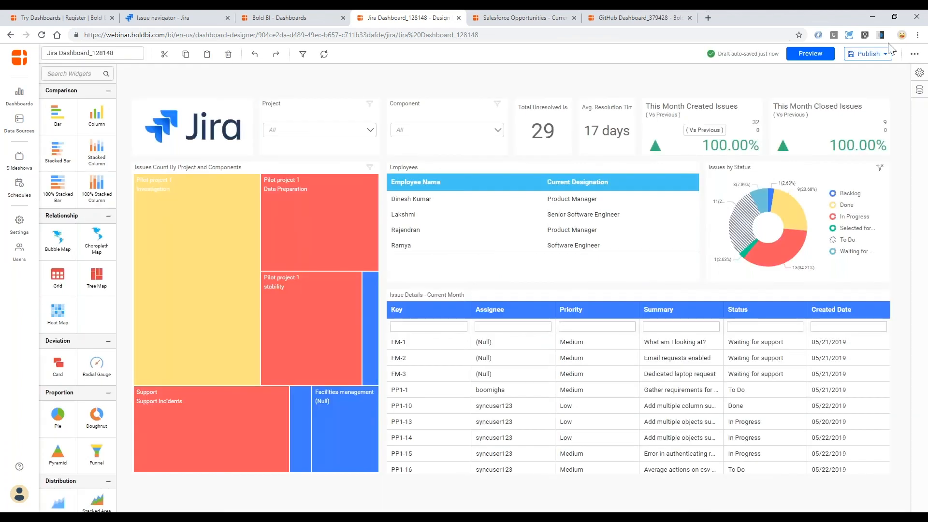
Publish the edited Jira dashboard as a separate dashboard in the zendesk category, keeping the name Jira Dashboard_128148
click(886, 54)
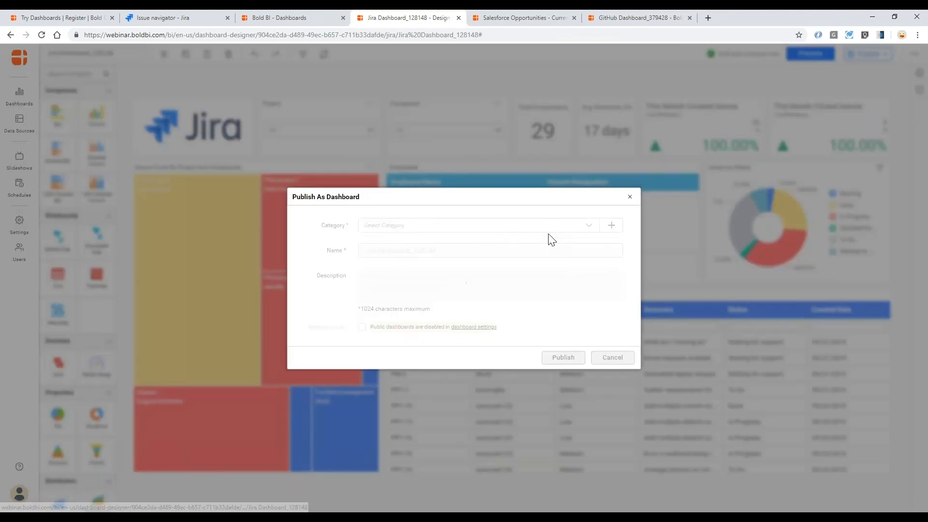
click(563, 360)
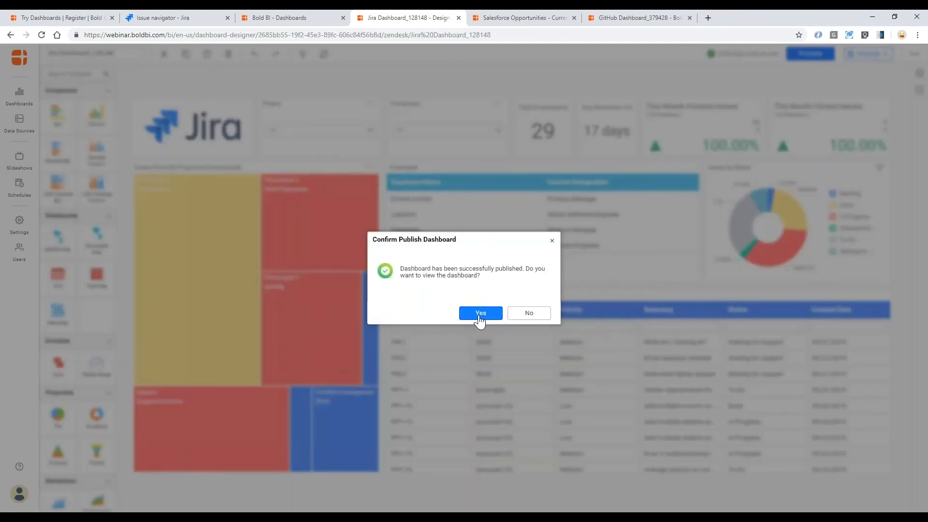
Open the newly published Jira dashboard for viewing
click(481, 313)
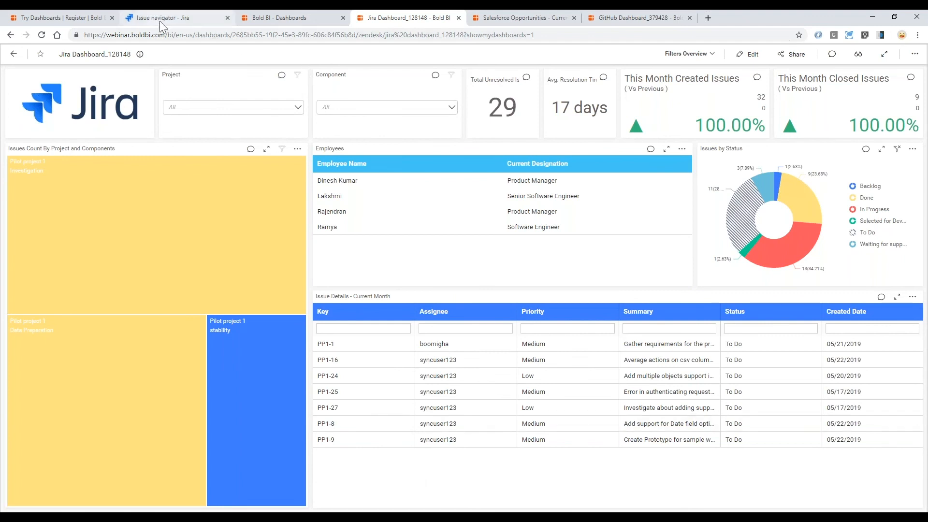
Browse the dashboard template gallery, preview the Zendesk template's layout, and return to the start of the template list
click(301, 18)
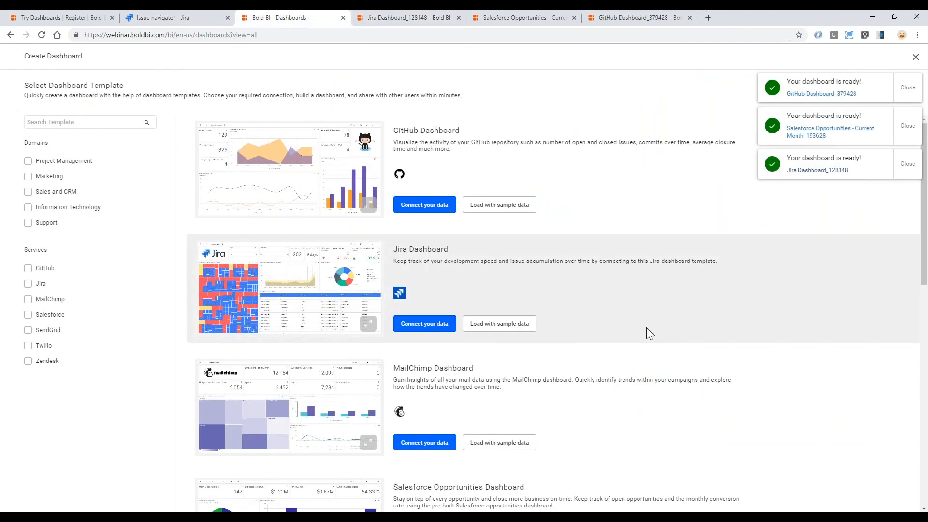
scroll(647, 329, down, 4)
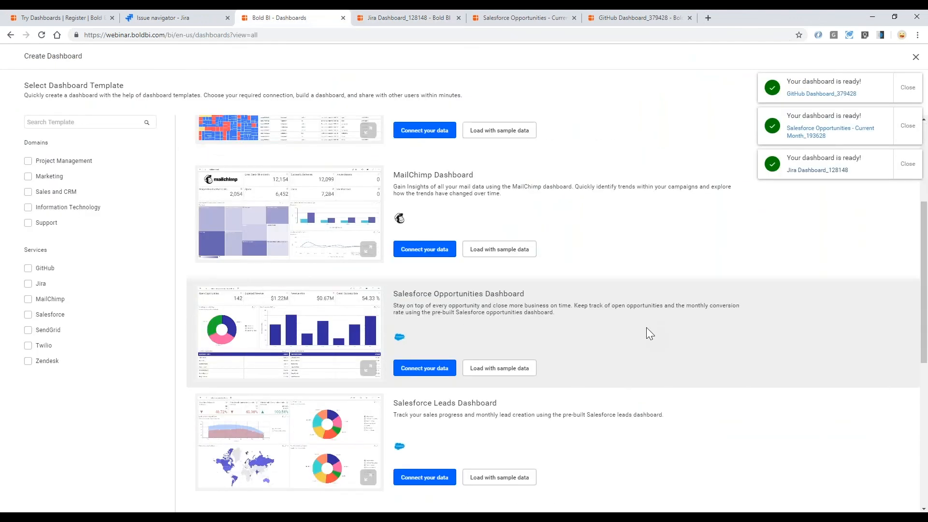
scroll(665, 324, down, 6)
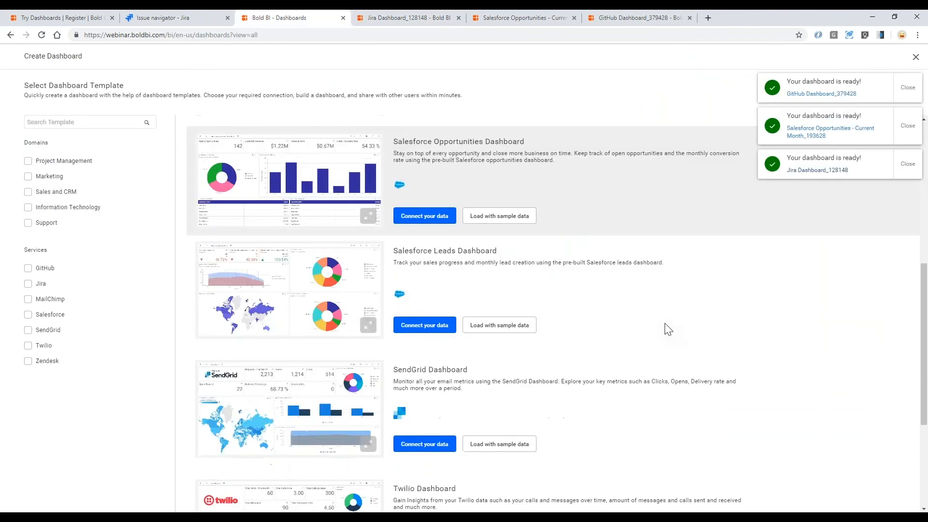
scroll(665, 323, down, 2)
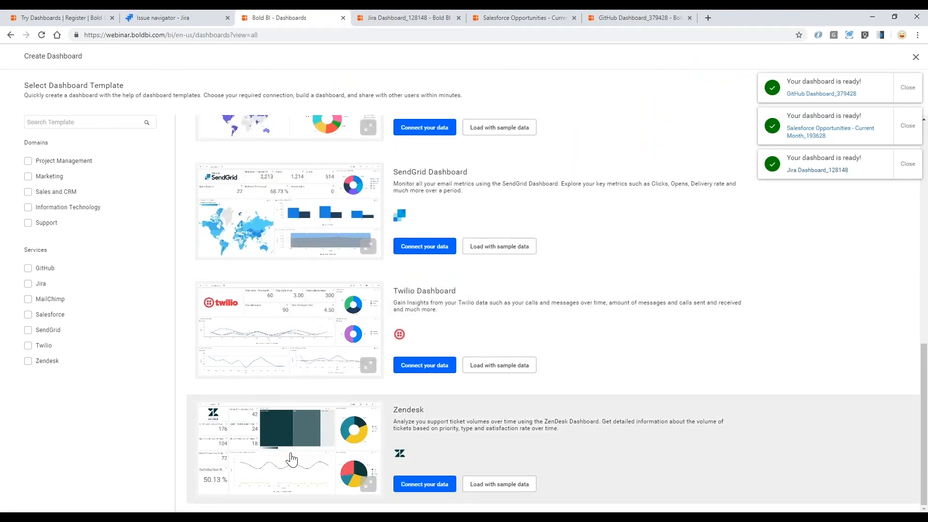
click(292, 460)
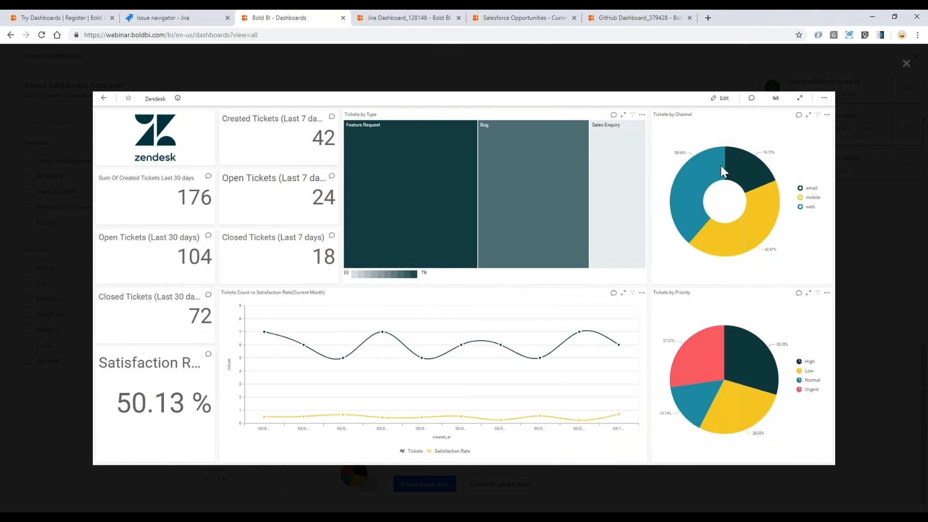
click(907, 65)
scroll(303, 329, up, 2)
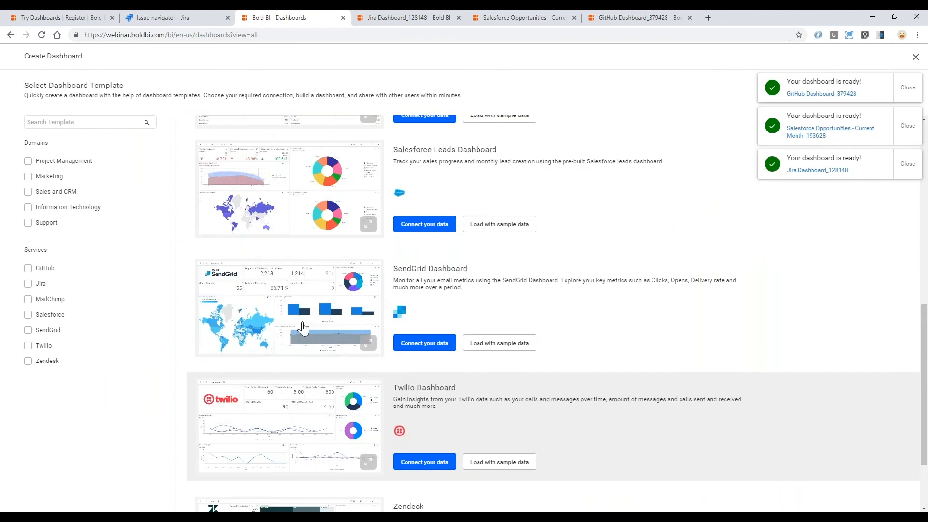
scroll(304, 328, up, 10)
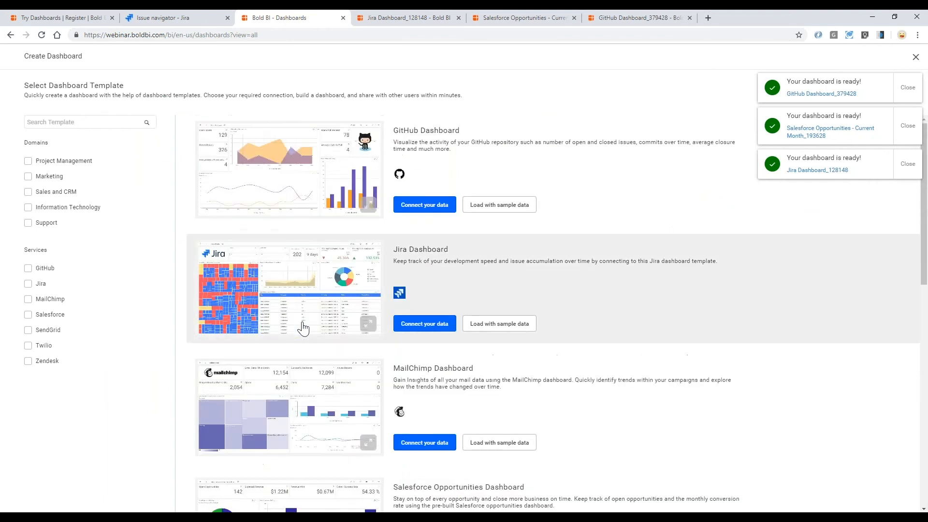